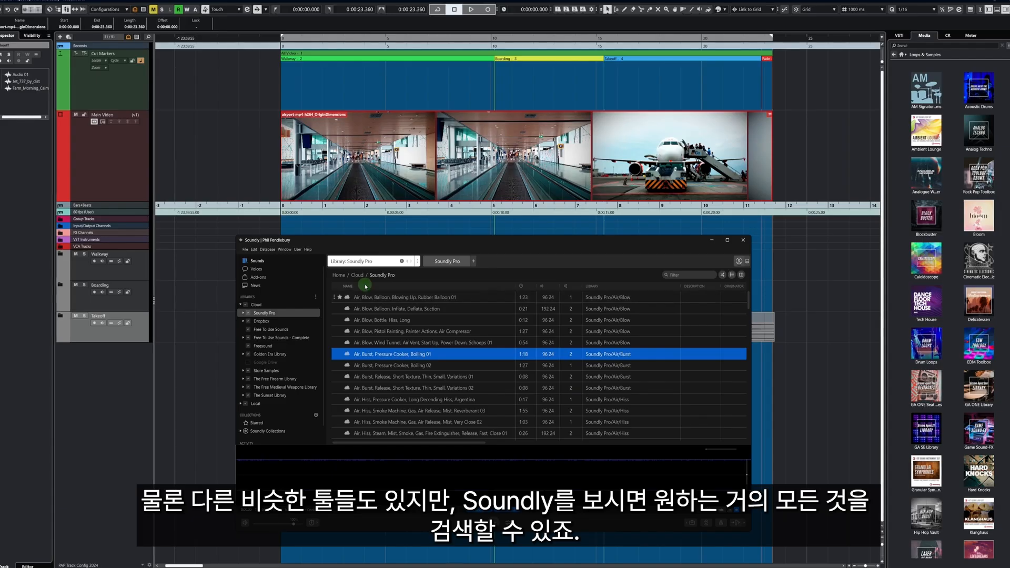
# - Search Soundly's Cloud libraries for "airplane pass" and look over the matching sounds
pyautogui.click(339, 275)
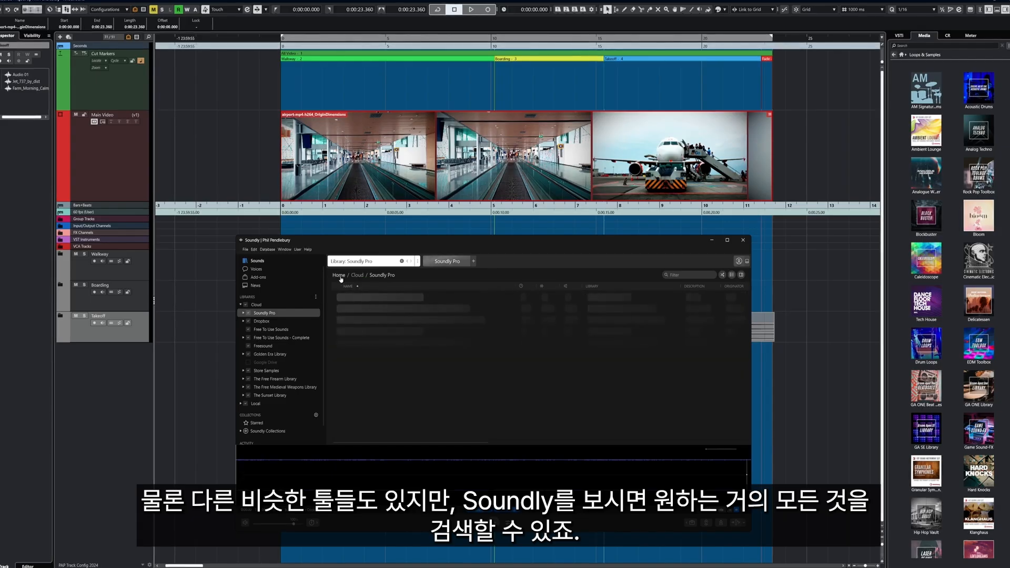
pyautogui.click(257, 305)
pyautogui.click(364, 261)
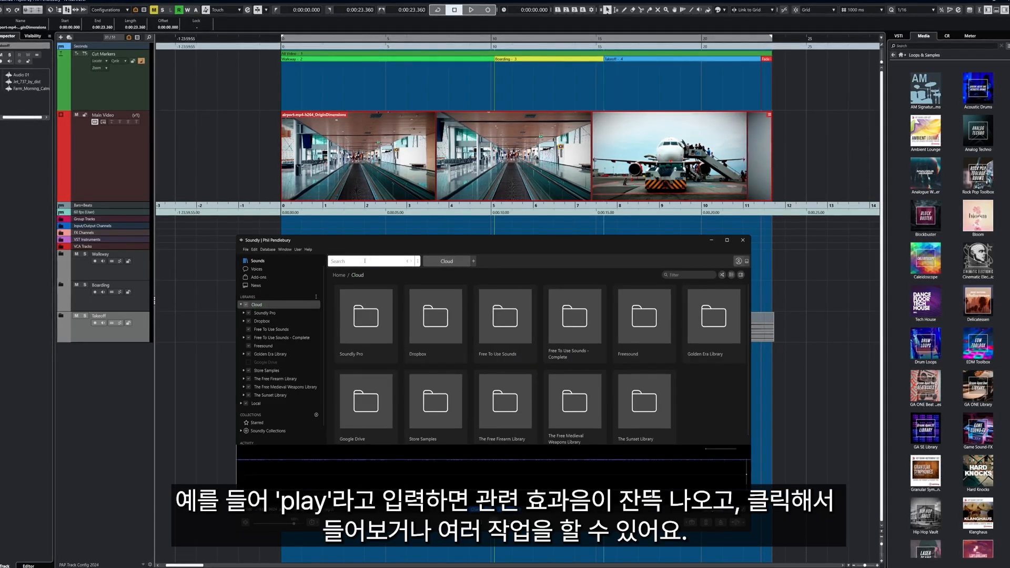
pyautogui.write('airplabe')
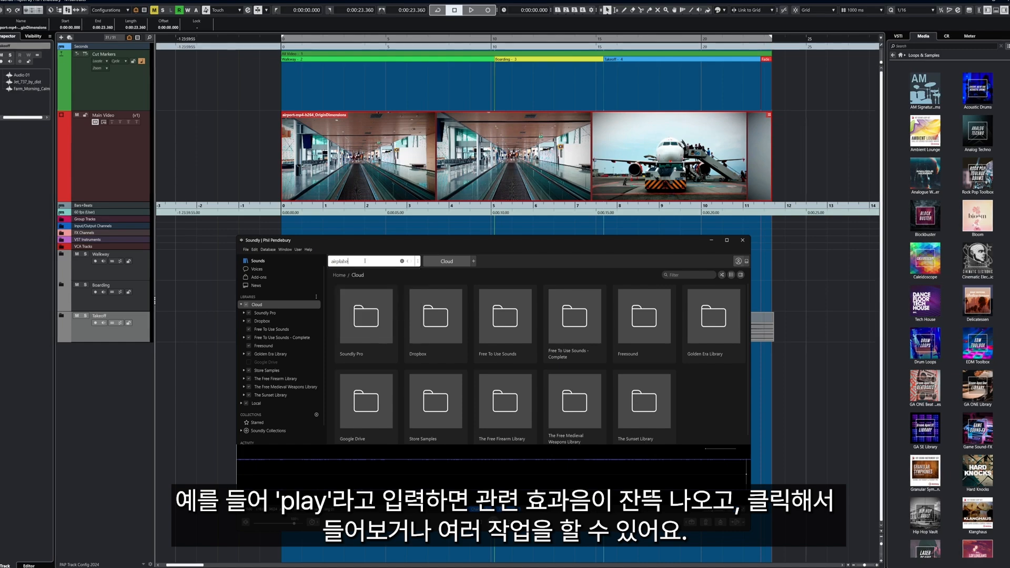
pyautogui.press('BackSpace')
pyautogui.press('BackSpace')
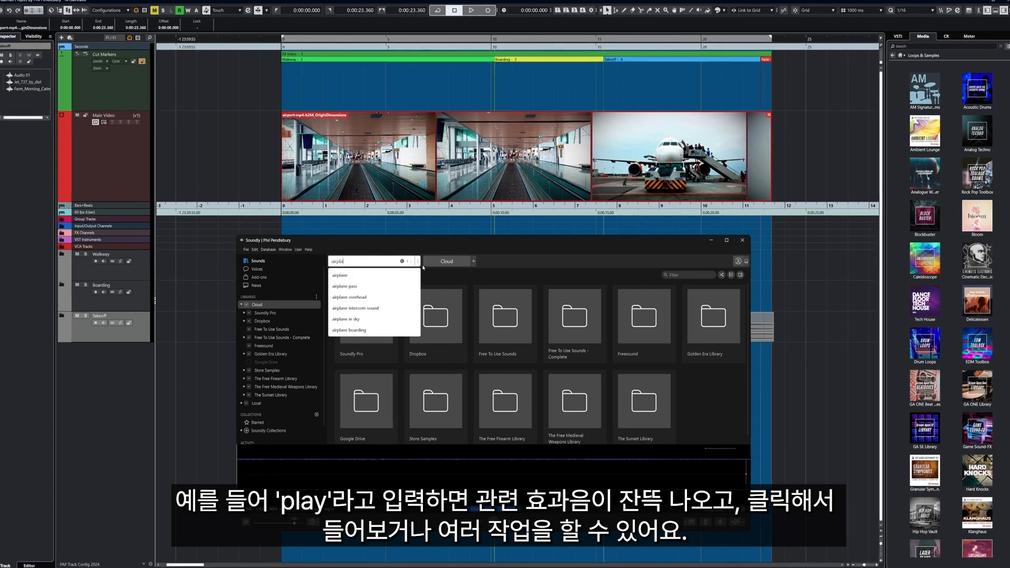
pyautogui.write('ne')
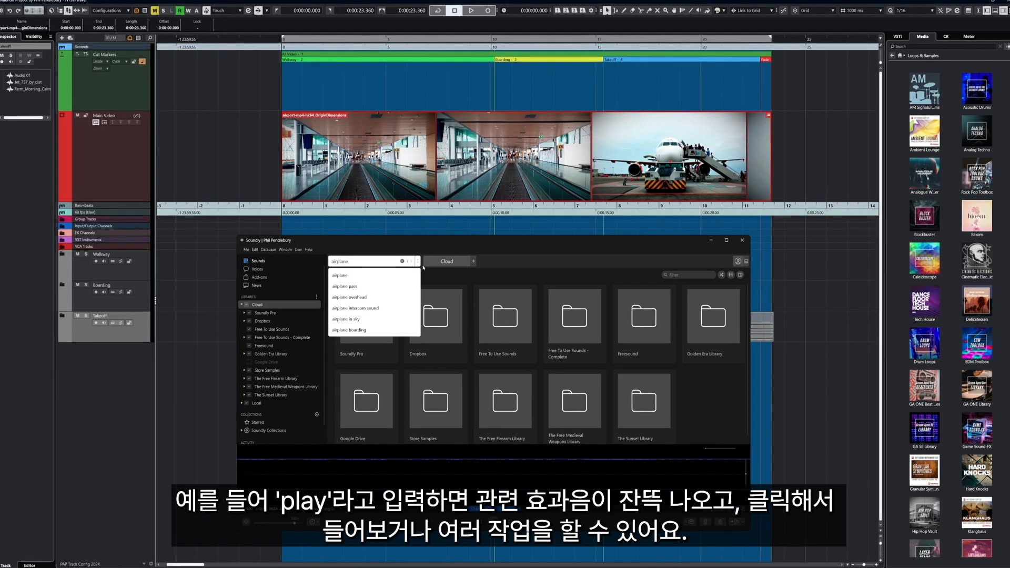
pyautogui.write(' pass')
pyautogui.press('Return')
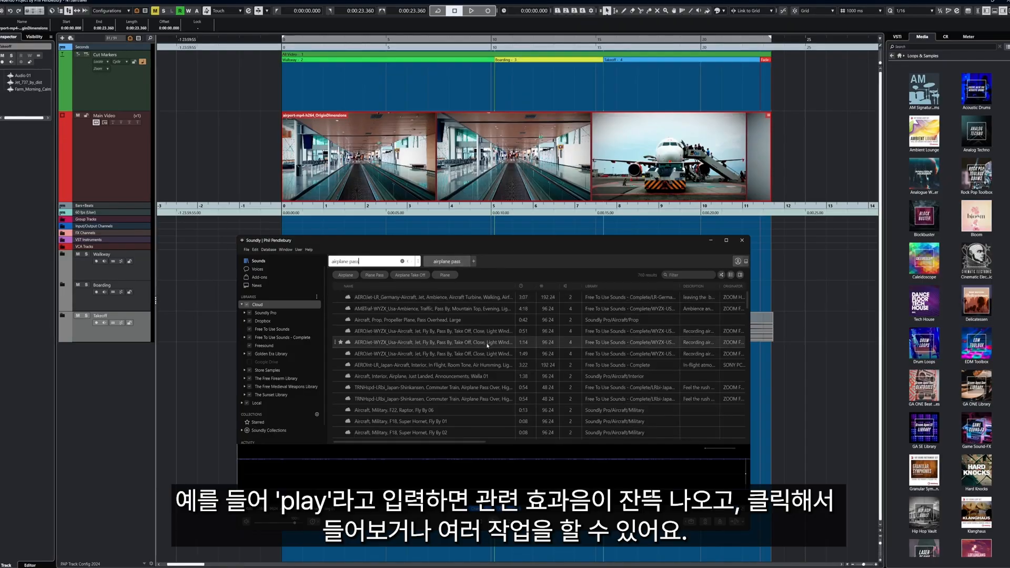
pyautogui.scroll(-6, 410, 311)
pyautogui.scroll(5, 408, 347)
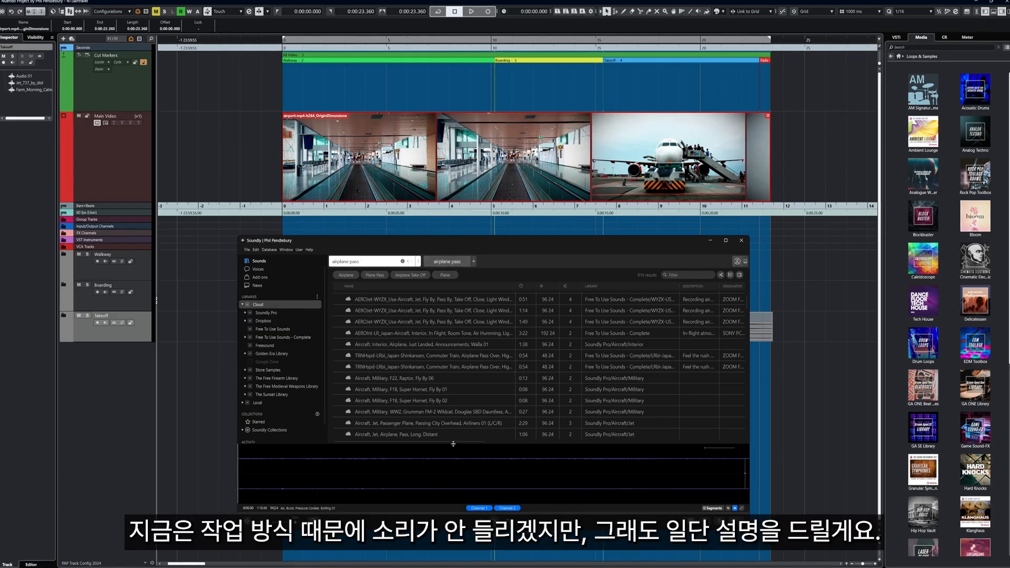
pyautogui.click(353, 467)
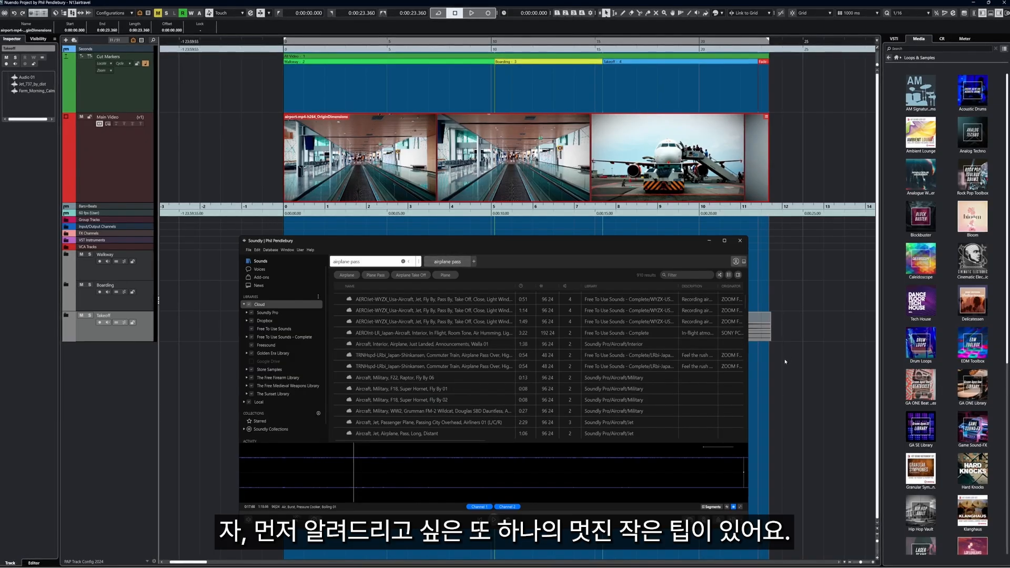
# - Switch to Nuendo, hide the docked media browser, and open the Control Room window beyond the end of the video
pyautogui.click(823, 294)
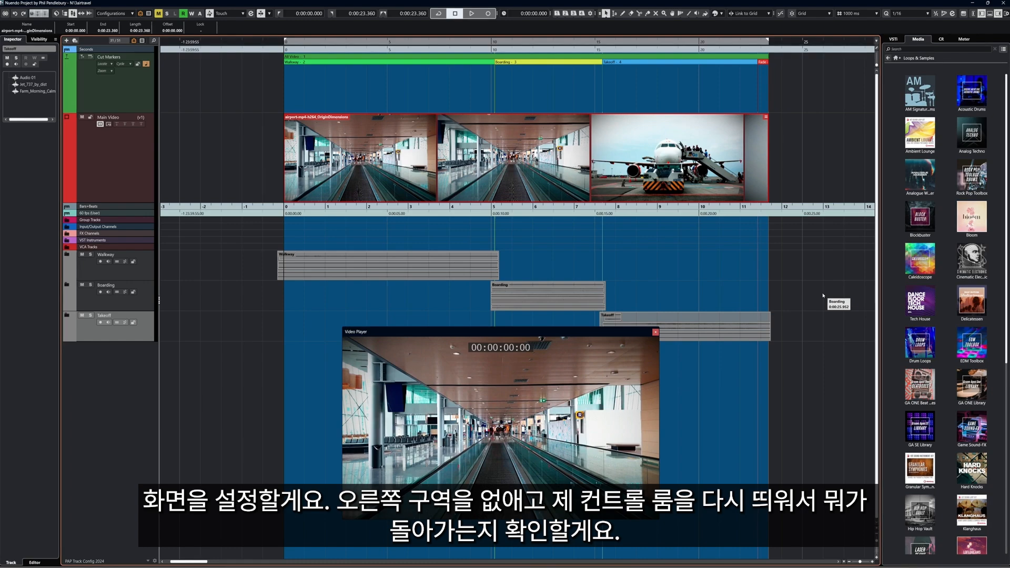
pyautogui.click(997, 14)
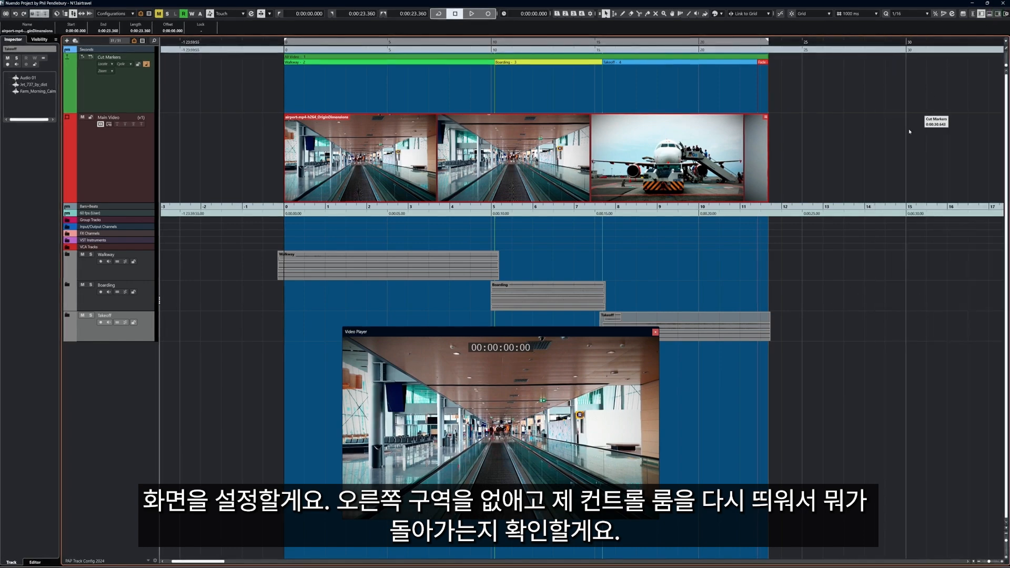
pyautogui.hotkey('shift', 'F4')
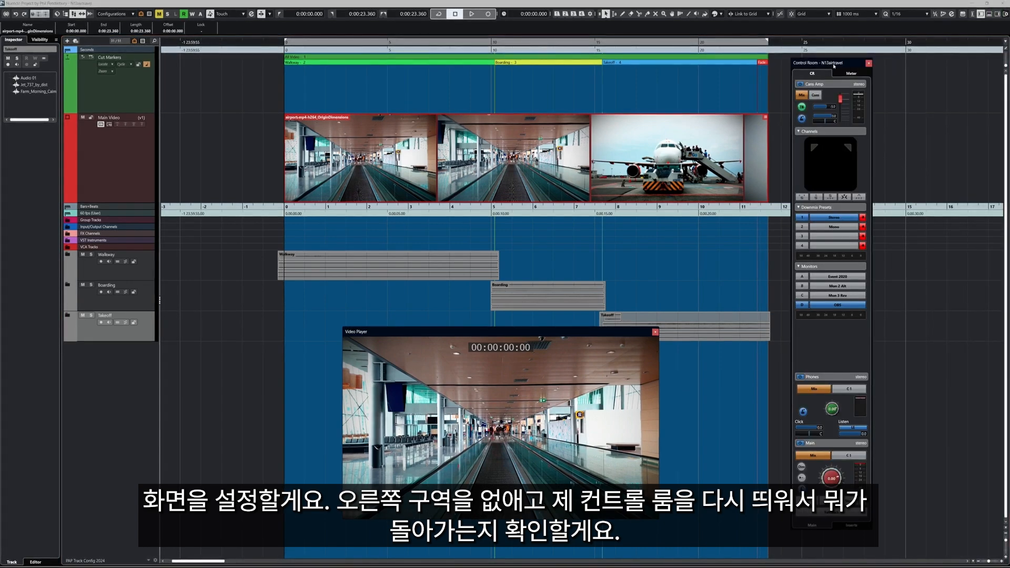
pyautogui.moveTo(830, 66); pyautogui.dragTo(947, 71)
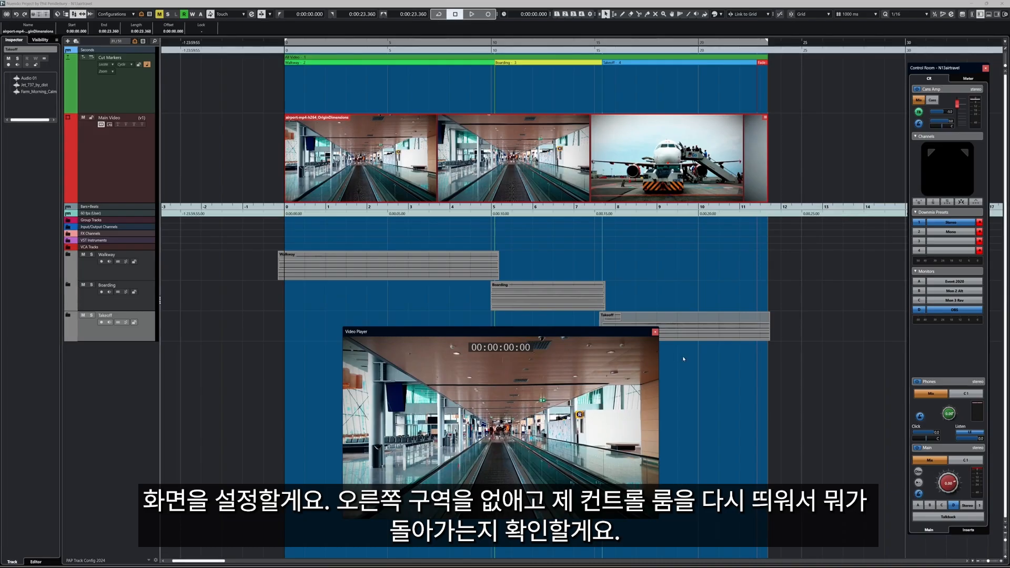
# - Add a stereo audio track named "Soundly Monitor" below the Takeoff track, routed to Main Outs
pyautogui.rightClick(129, 359)
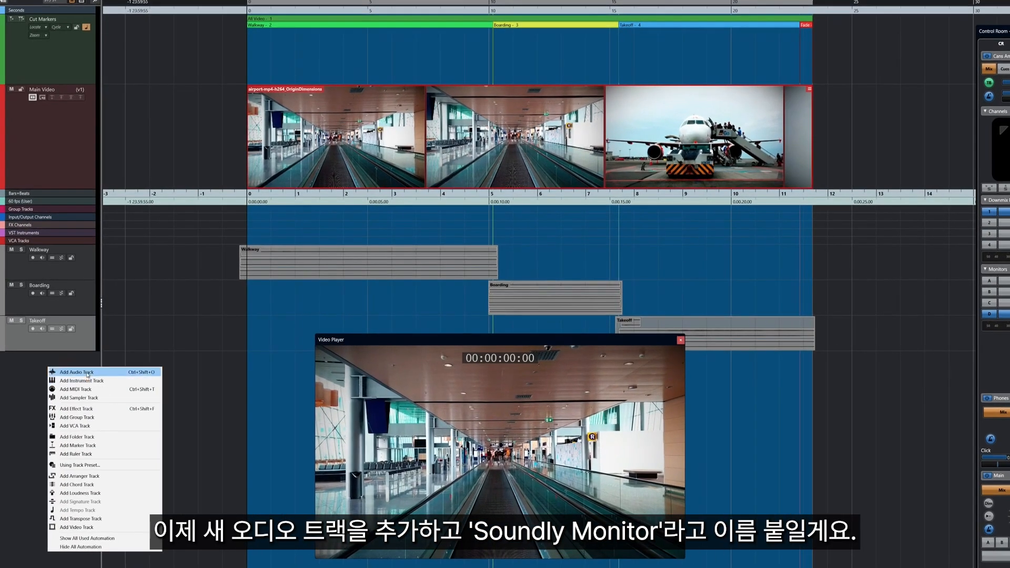
pyautogui.click(76, 372)
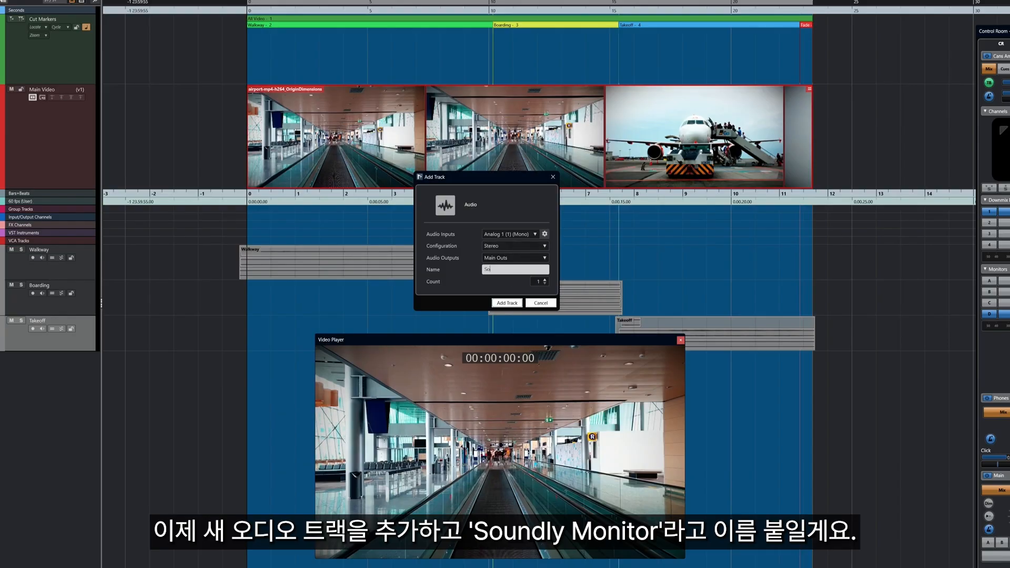
pyautogui.write('Soundly Monitor')
pyautogui.press('Return')
# - Load the Soundly Monitor plug-in in the first insert slot of the Soundly Monitor channel in the MixConsole
pyautogui.press('F3')
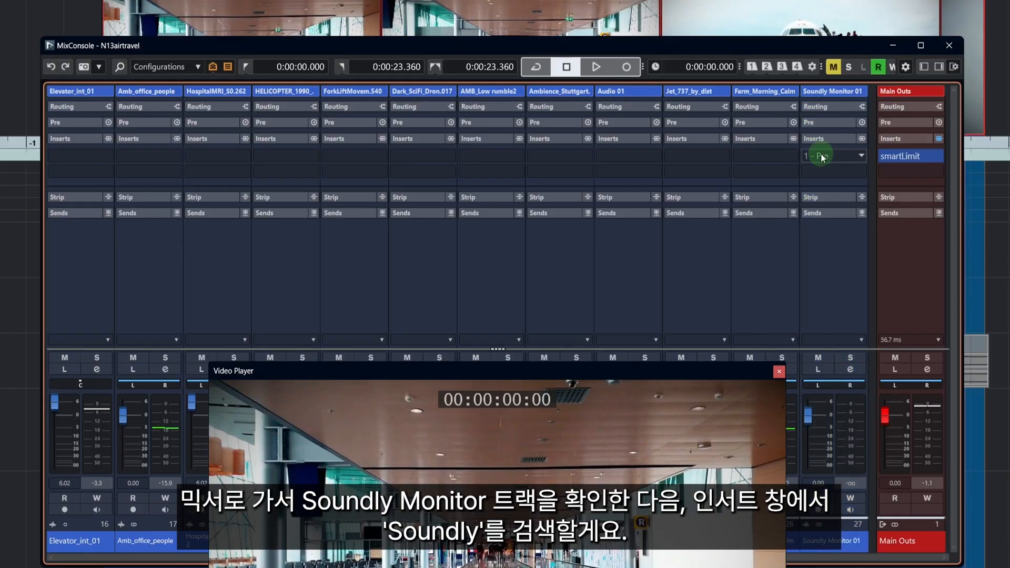
pyautogui.click(822, 156)
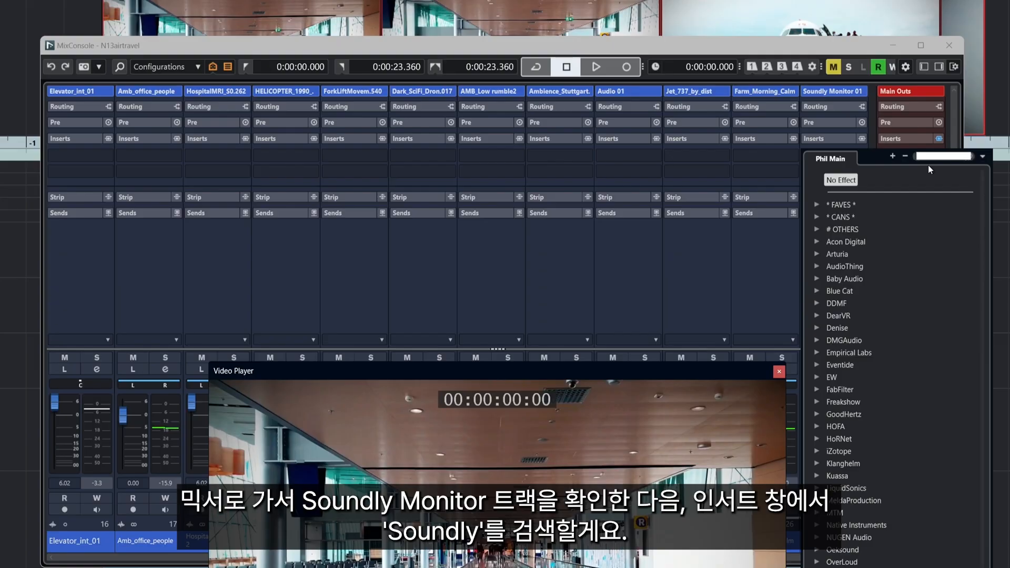
pyautogui.write('soundly')
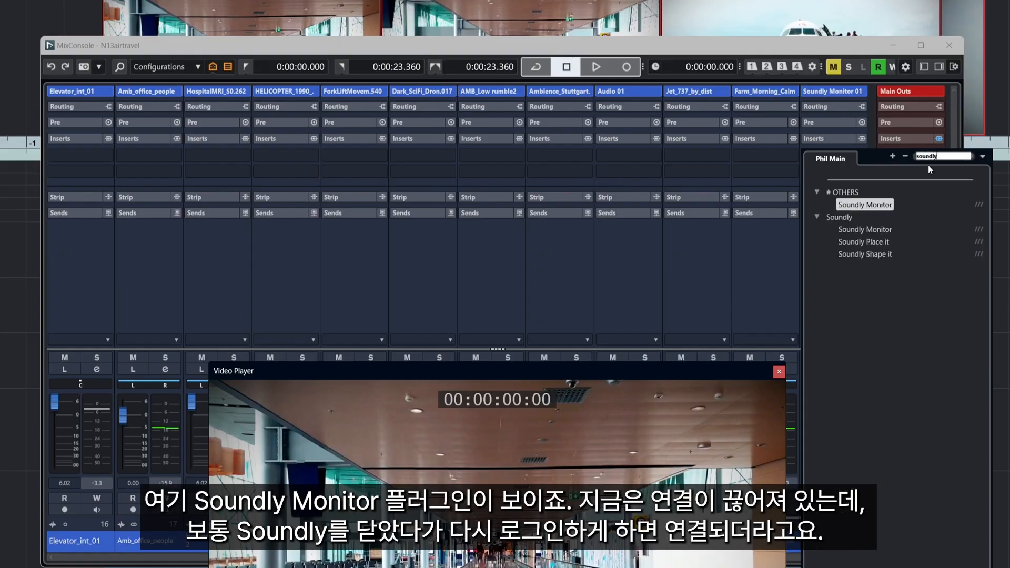
pyautogui.click(872, 206)
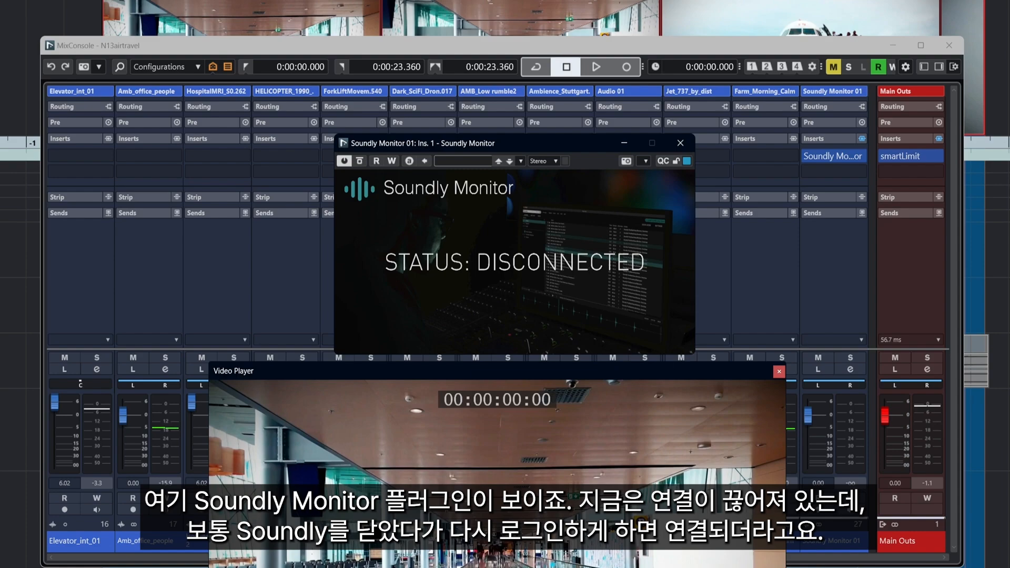
# - Close and reopen Soundly to link it with the Soundly Monitor plug-in, and check the plug-in's status in Nuendo
pyautogui.hotkey('alt', 'Tab')
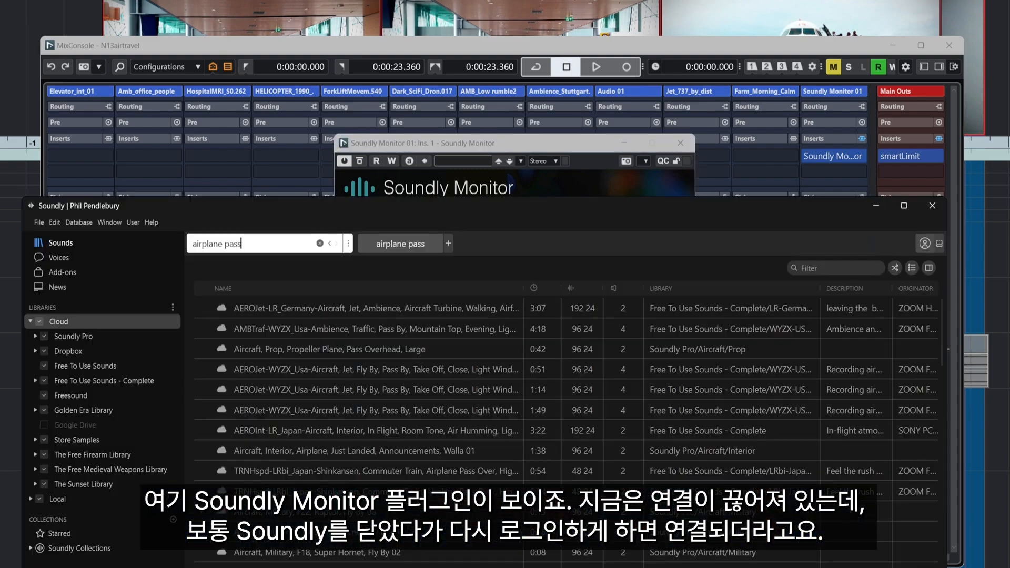
pyautogui.click(932, 208)
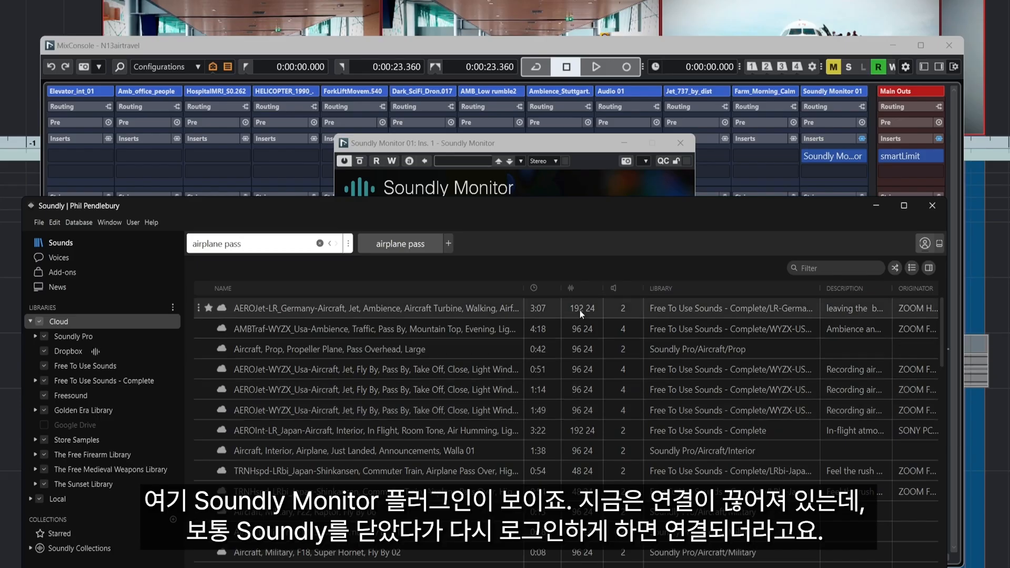
pyautogui.hotkey('alt', 'Tab')
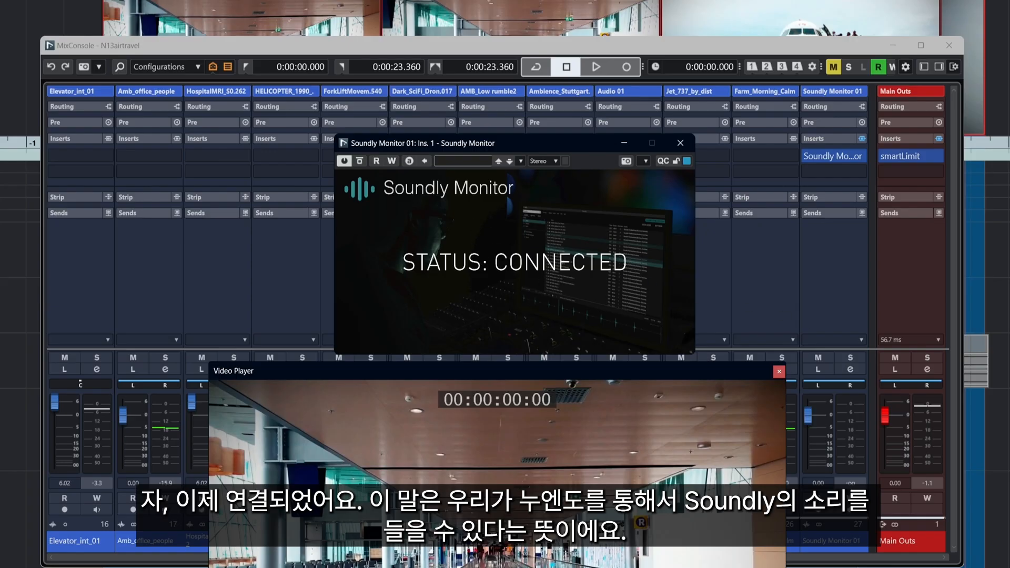
# - Switch to Soundly and audition the propeller plane overhead, Just Landed walla and F18 Super Hornet Fly By 01 sounds
pyautogui.hotkey('alt', 'Tab')
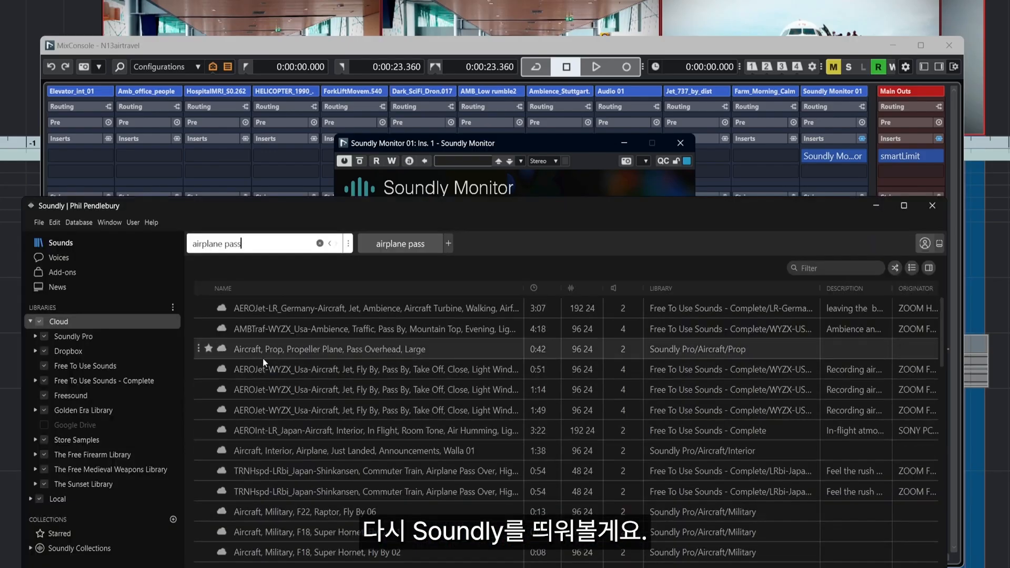
pyautogui.click(241, 350)
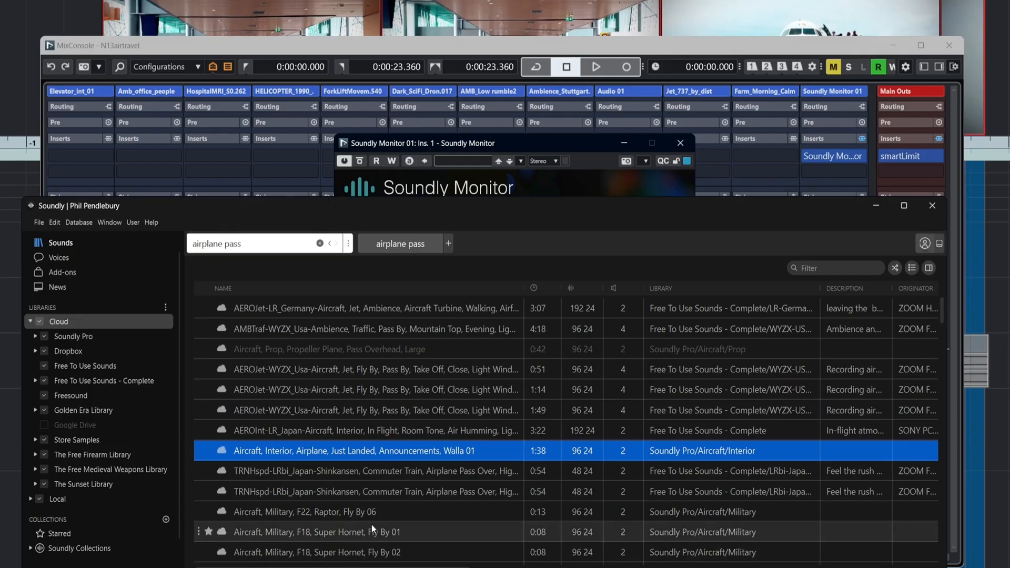
pyautogui.click(384, 530)
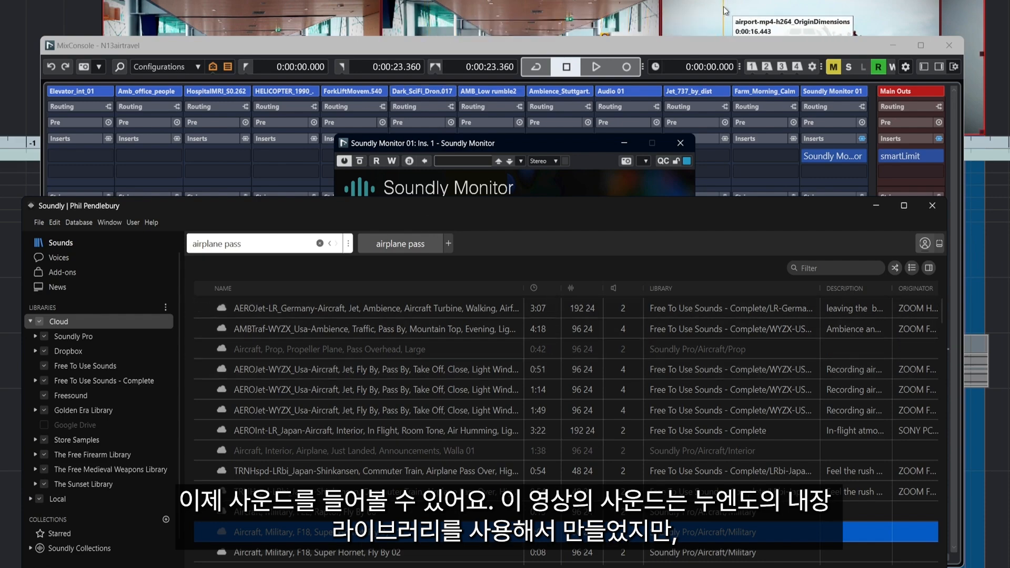
# - Browse further through the "airplane pass" results down to the Freesound CC0 entries
pyautogui.scroll(-4, 443, 450)
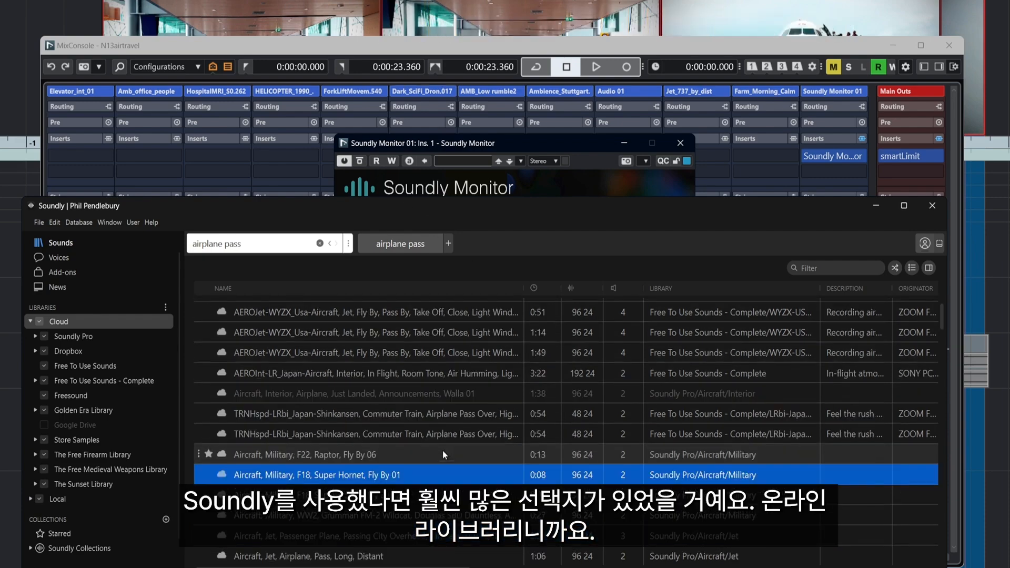
pyautogui.scroll(3, 440, 452)
pyautogui.scroll(-5, 406, 456)
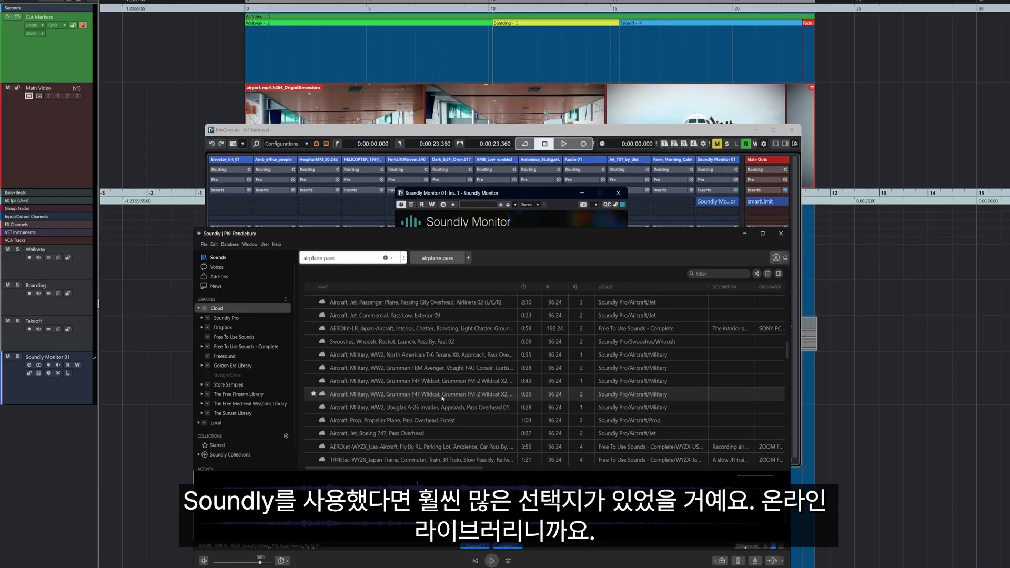
pyautogui.scroll(-1, 442, 398)
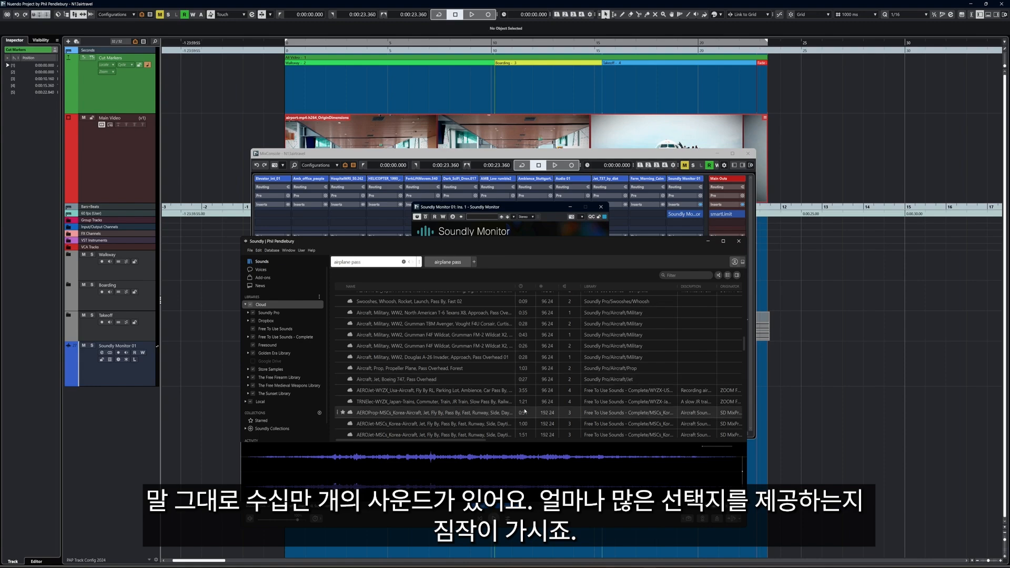
pyautogui.scroll(-5, 387, 403)
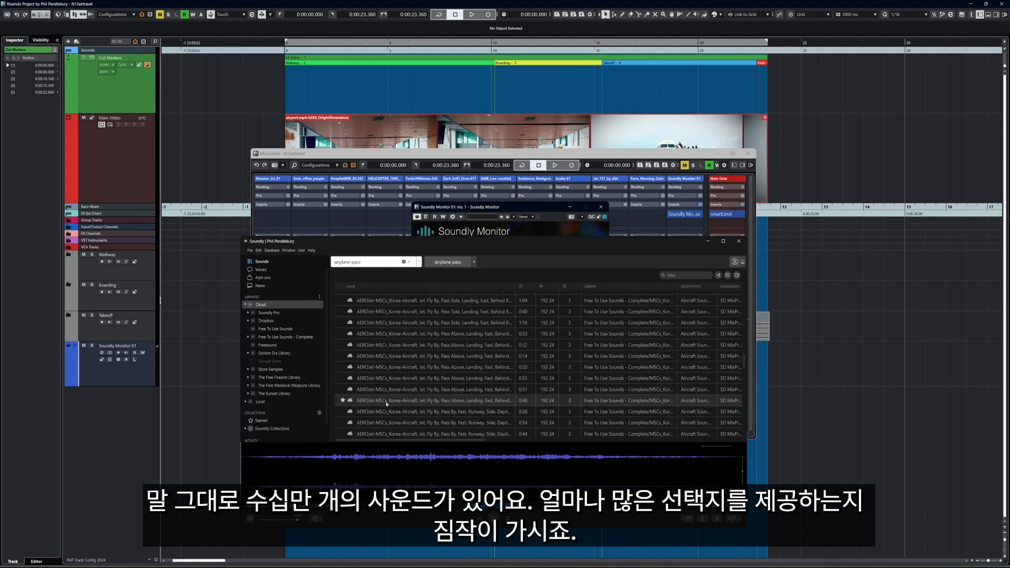
pyautogui.scroll(-10, 449, 406)
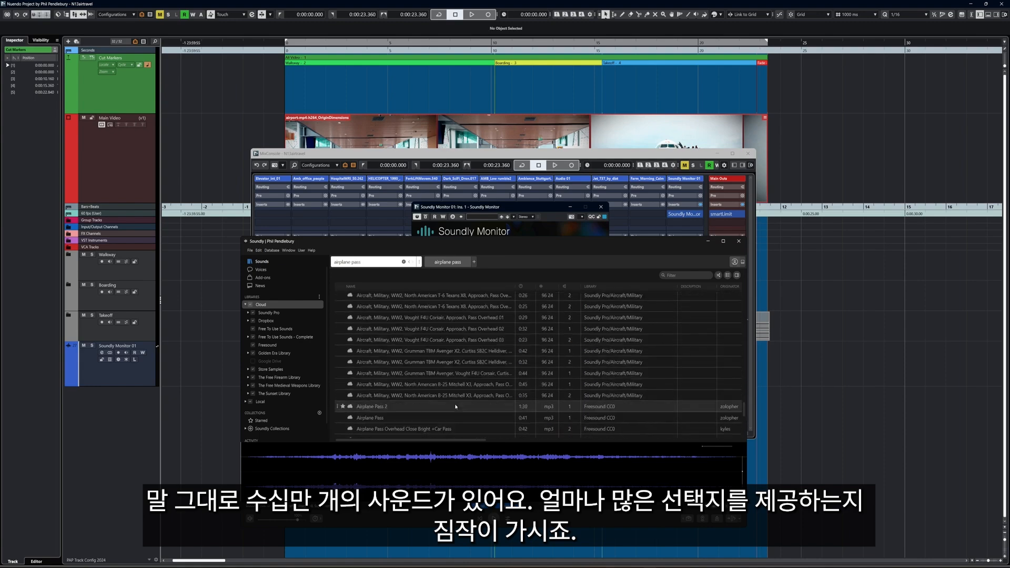
pyautogui.scroll(-3, 453, 409)
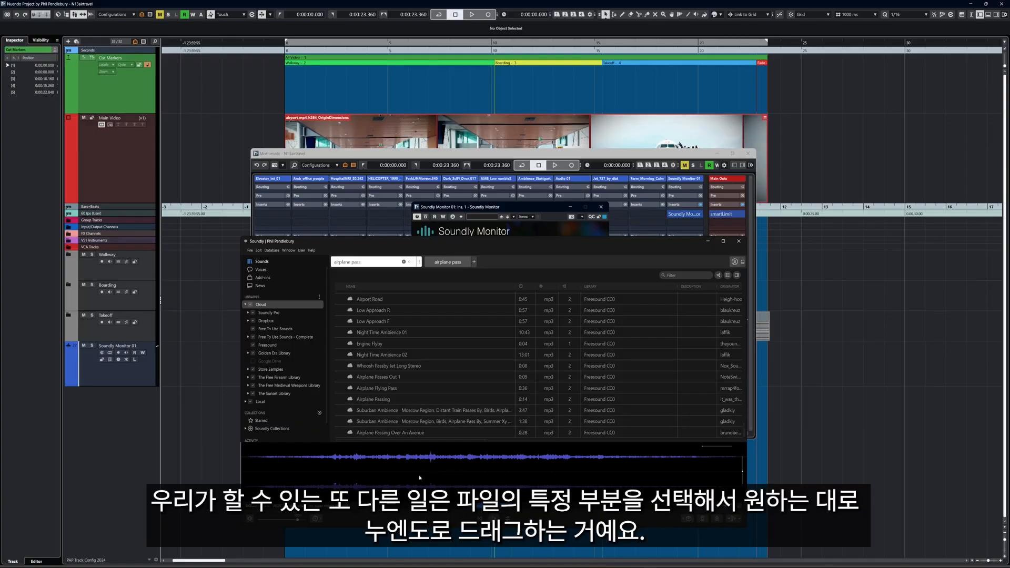
# - Select a section of the loaded sound's waveform and review the processing and sending options available for it
pyautogui.moveTo(327, 473); pyautogui.dragTo(445, 469)
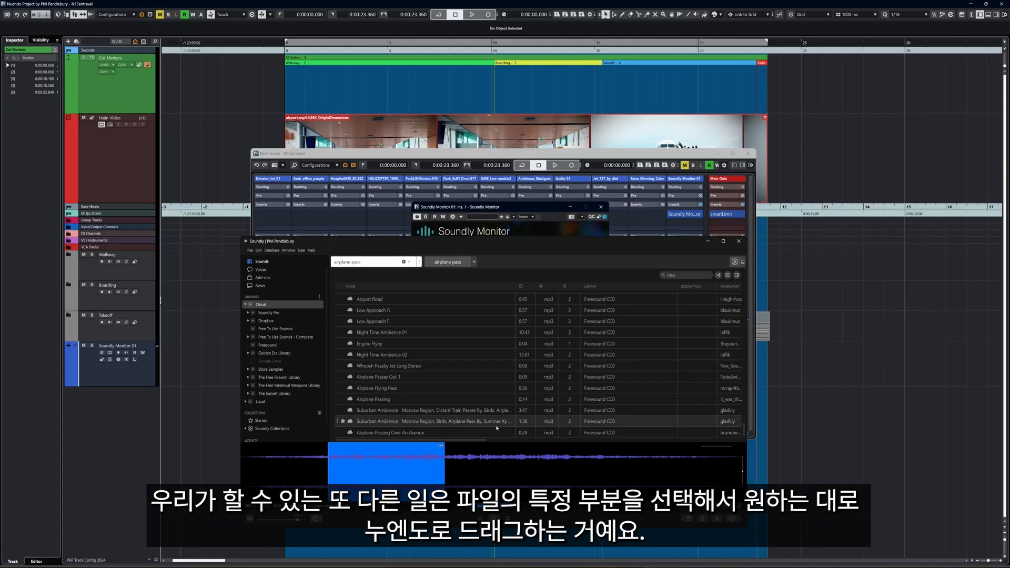
pyautogui.rightClick(401, 467)
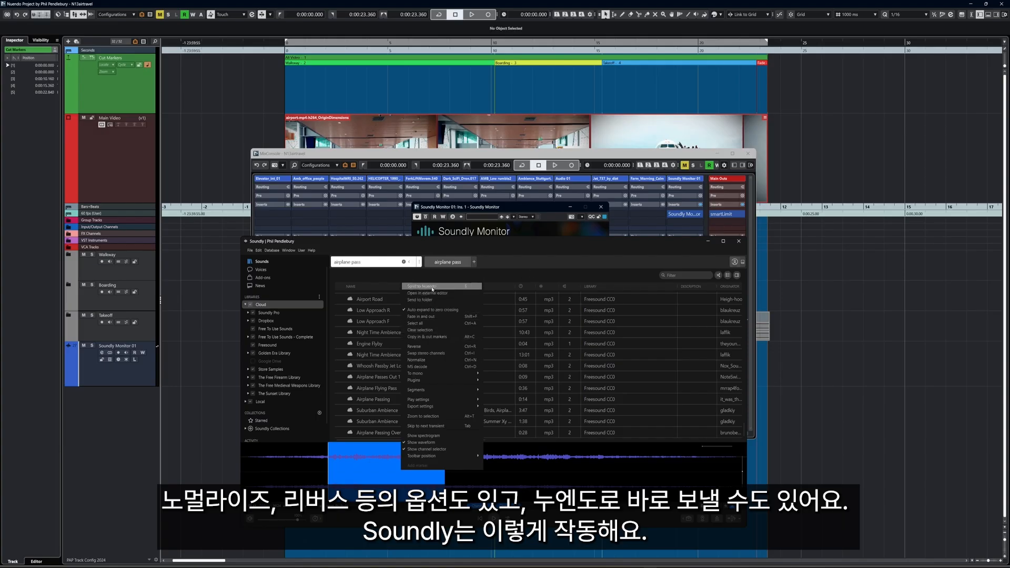
pyautogui.click(503, 278)
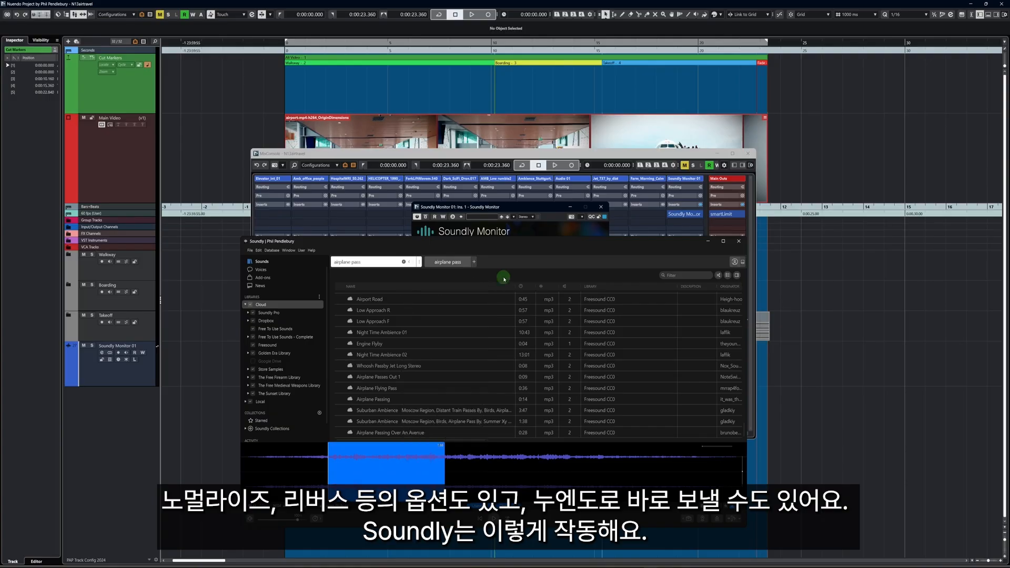
# - Minimize Soundly and dismiss the MixConsole and Soundly Monitor plug-in windows to return to the project timeline
pyautogui.click(708, 241)
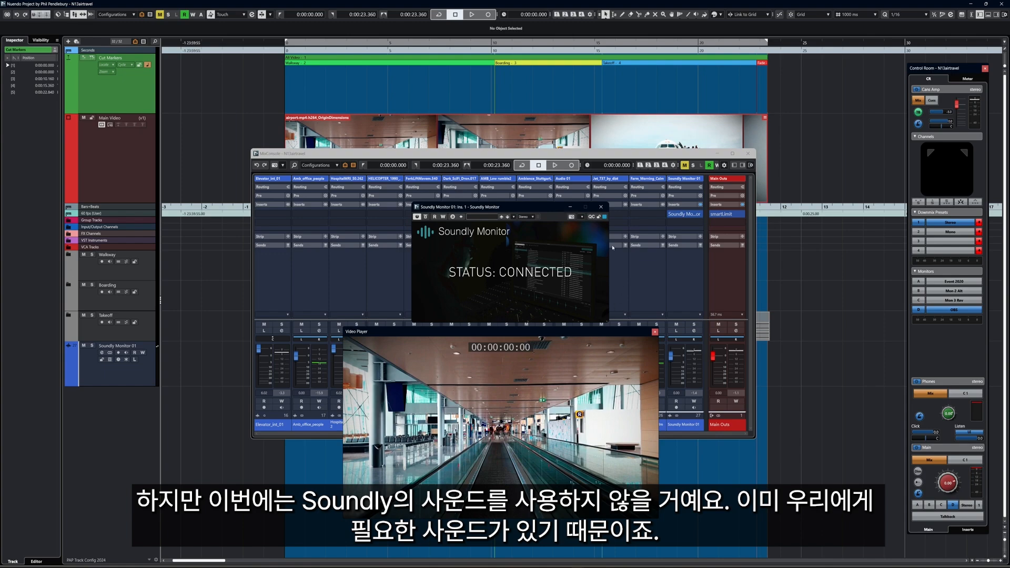
pyautogui.click(718, 154)
pyautogui.click(600, 208)
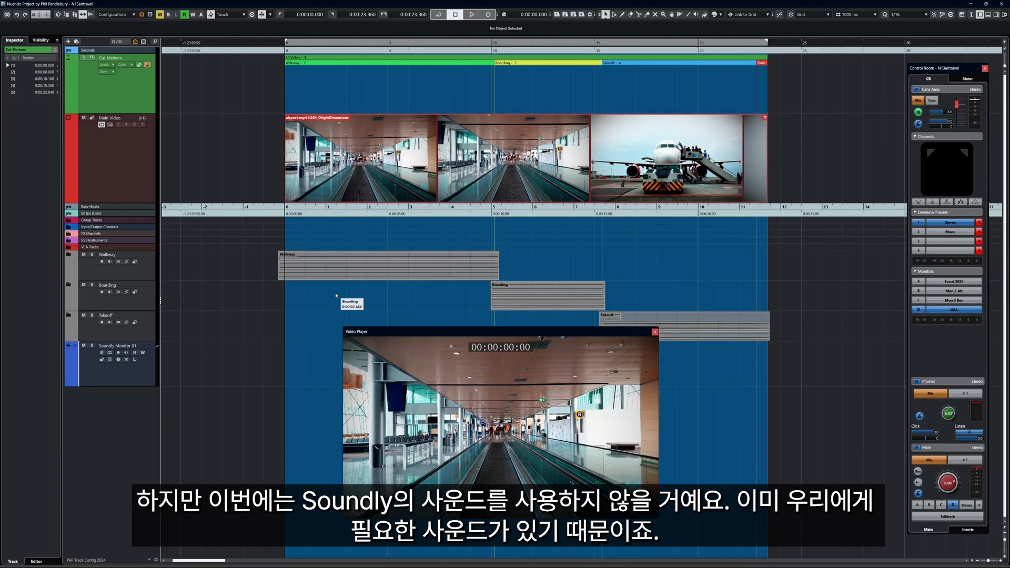
# - Play back the beginning of the Walkway, Boarding and Takeoff scenes, moving between them by their cut markers
pyautogui.press('KP_Subtract')
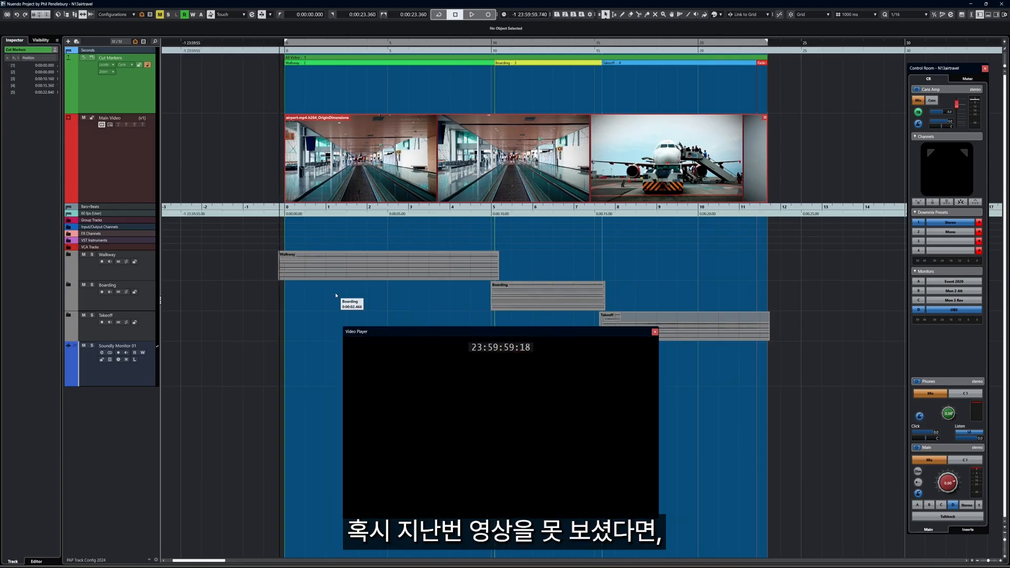
pyautogui.press('space')
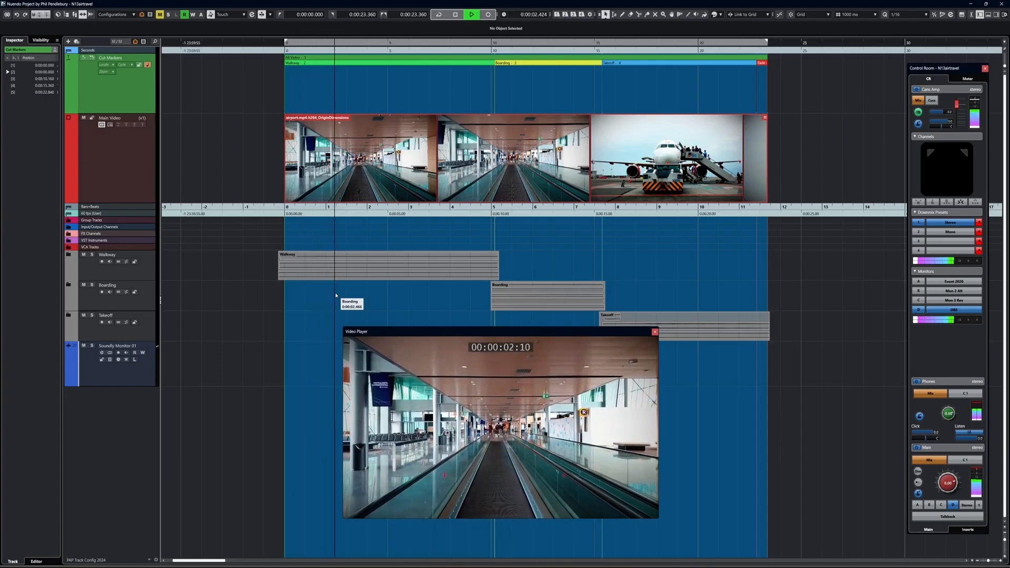
pyautogui.press('space')
pyautogui.press('KP_Add')
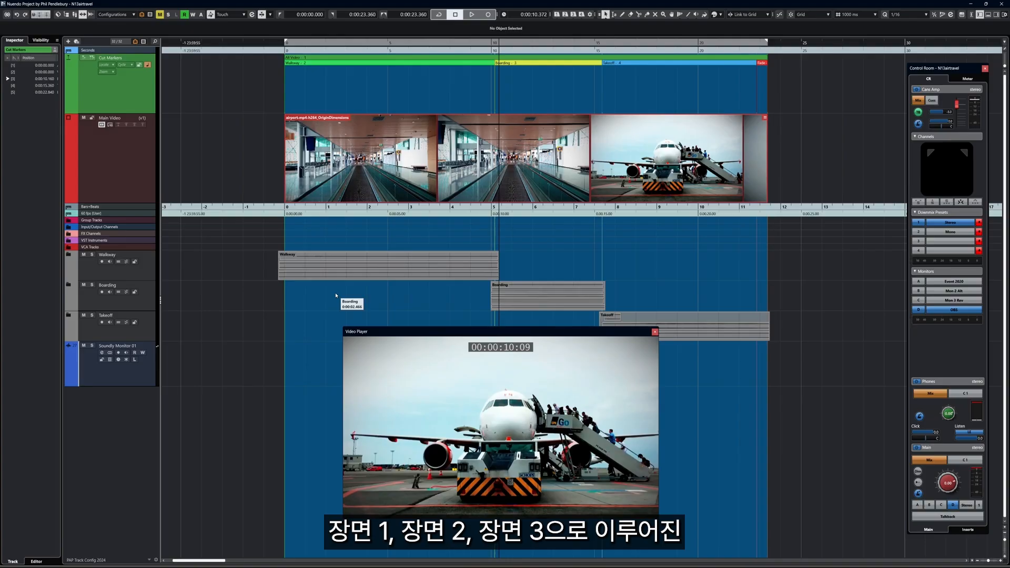
pyautogui.press('space')
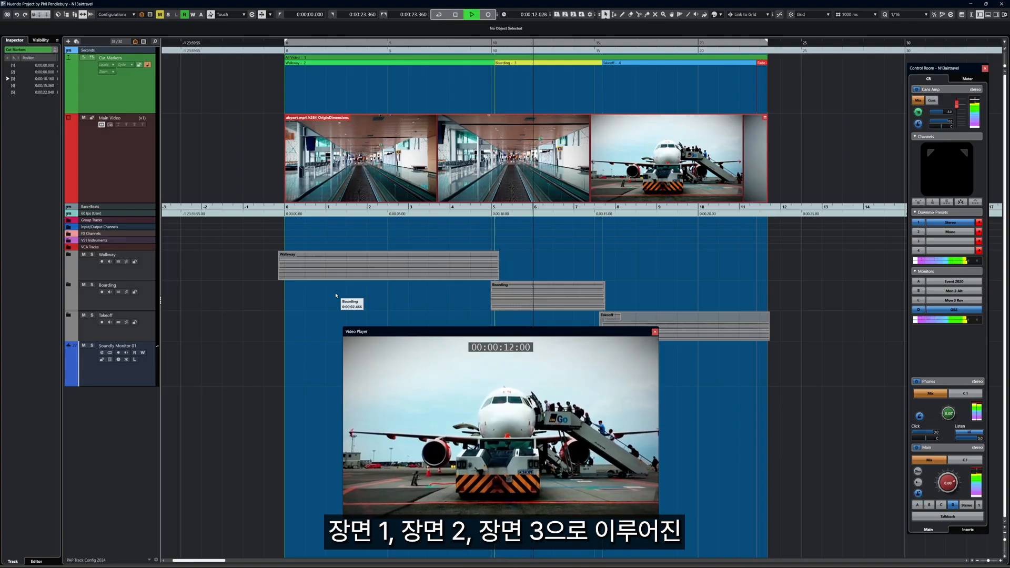
pyautogui.press('space')
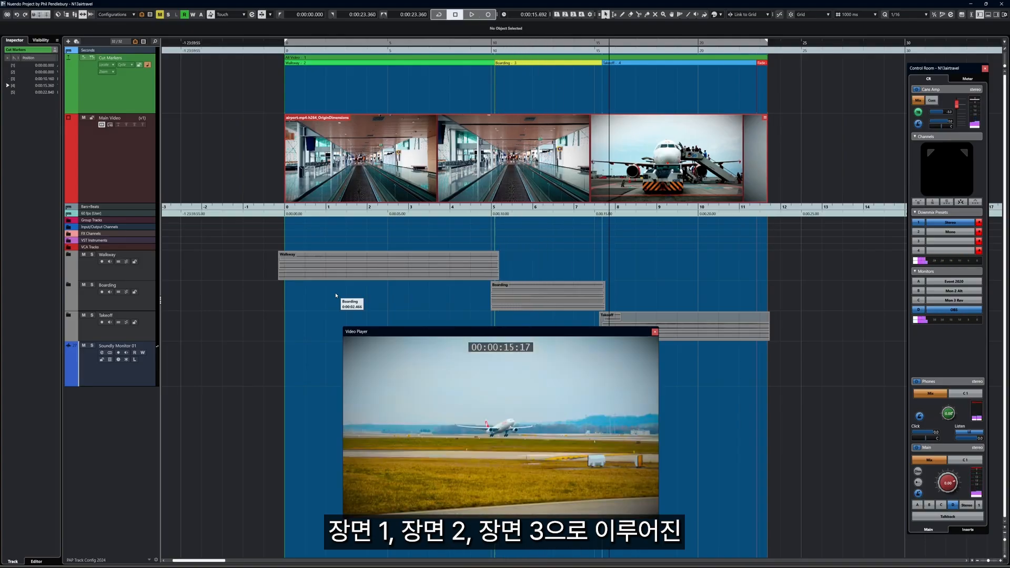
pyautogui.press('space')
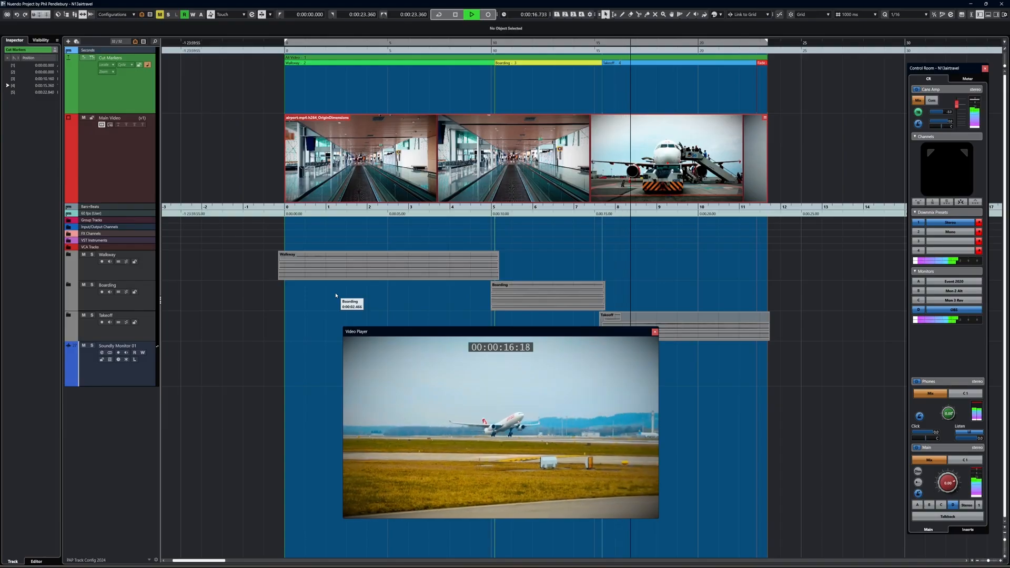
pyautogui.press('space')
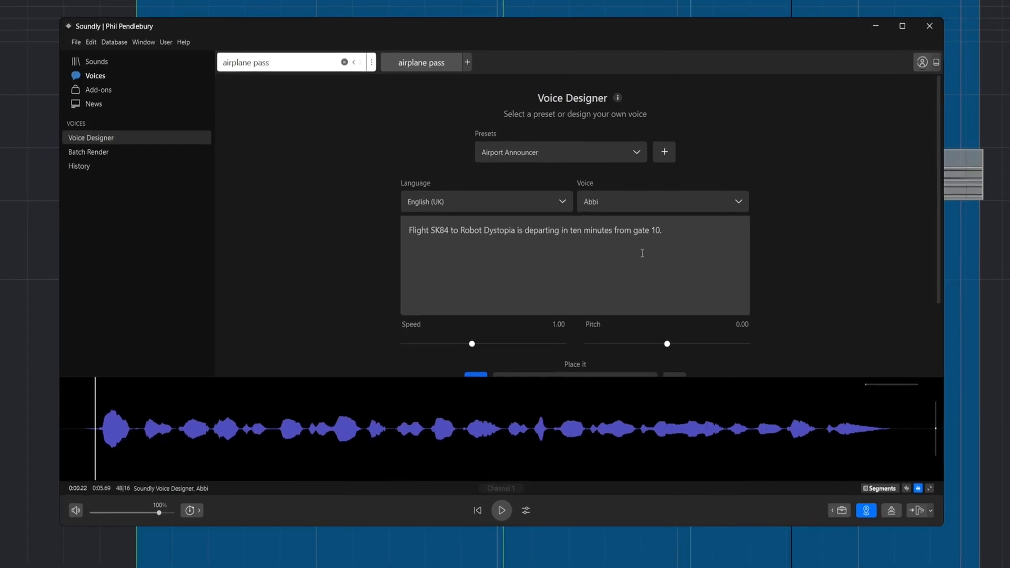
# - In Soundly's Voice Designer, audition the CAL 9000 (AI) preset and load the Angry Person On The Phone preset
pyautogui.click(592, 155)
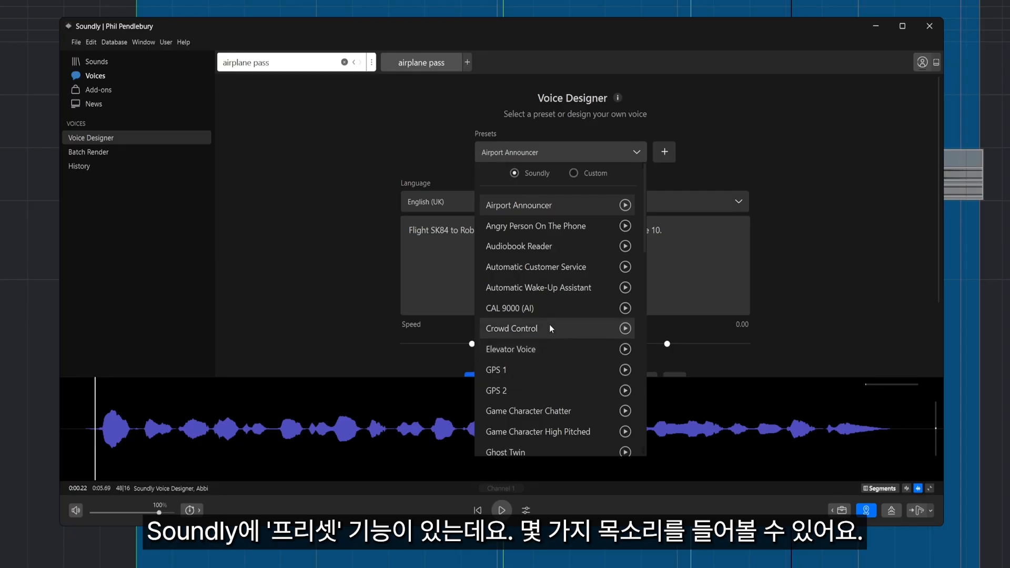
pyautogui.click(537, 306)
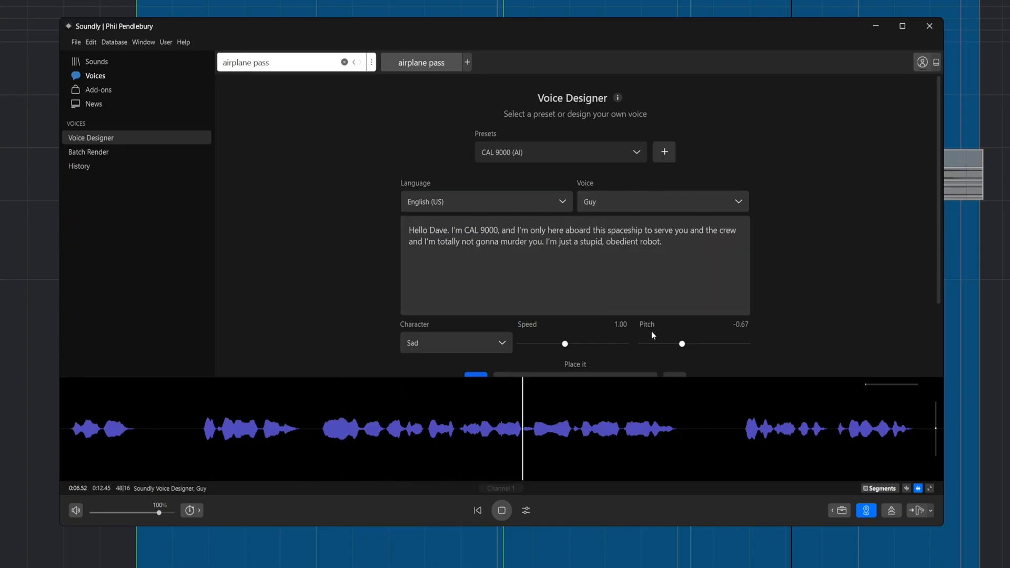
pyautogui.click(593, 242)
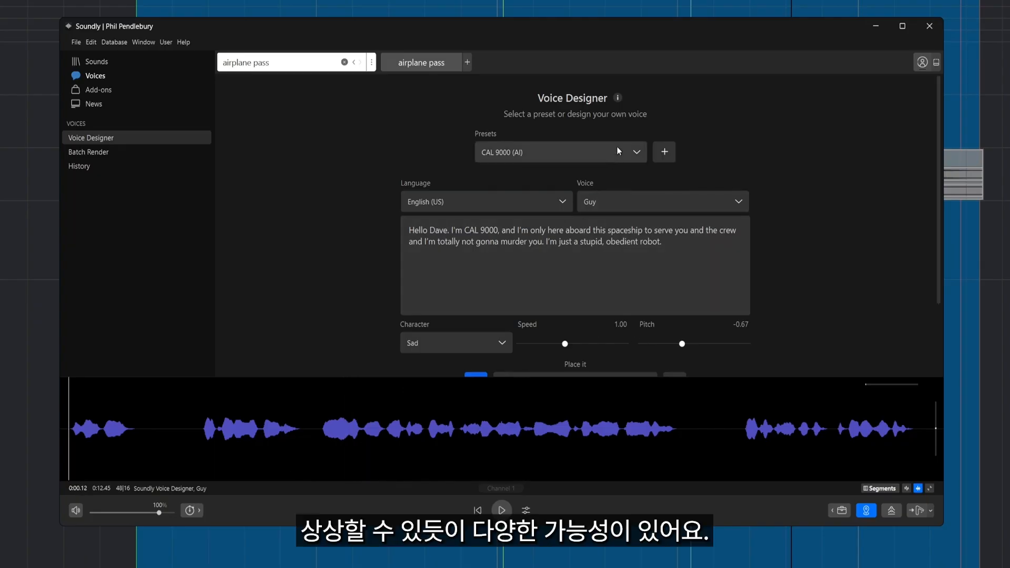
pyautogui.click(631, 152)
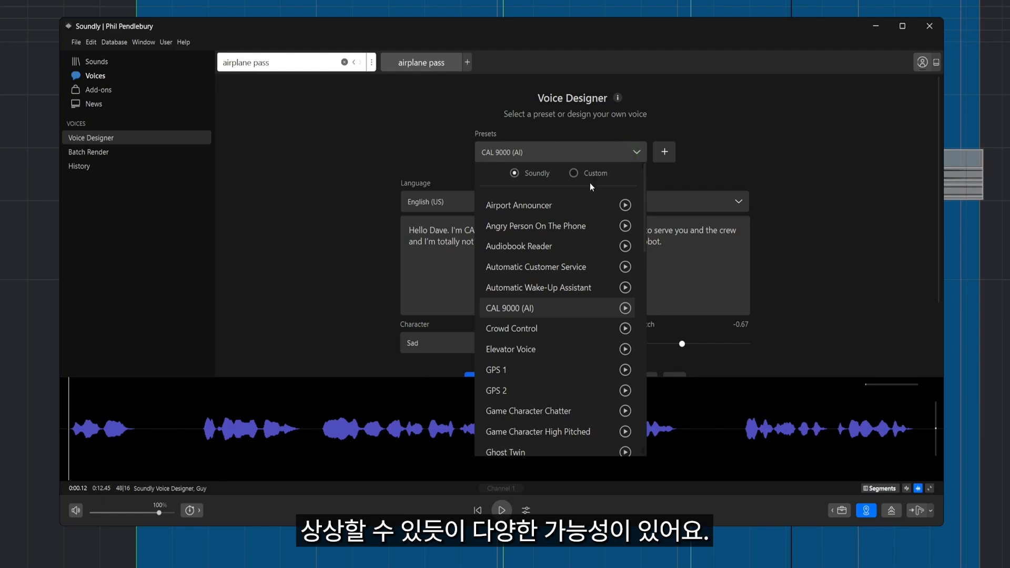
pyautogui.click(541, 227)
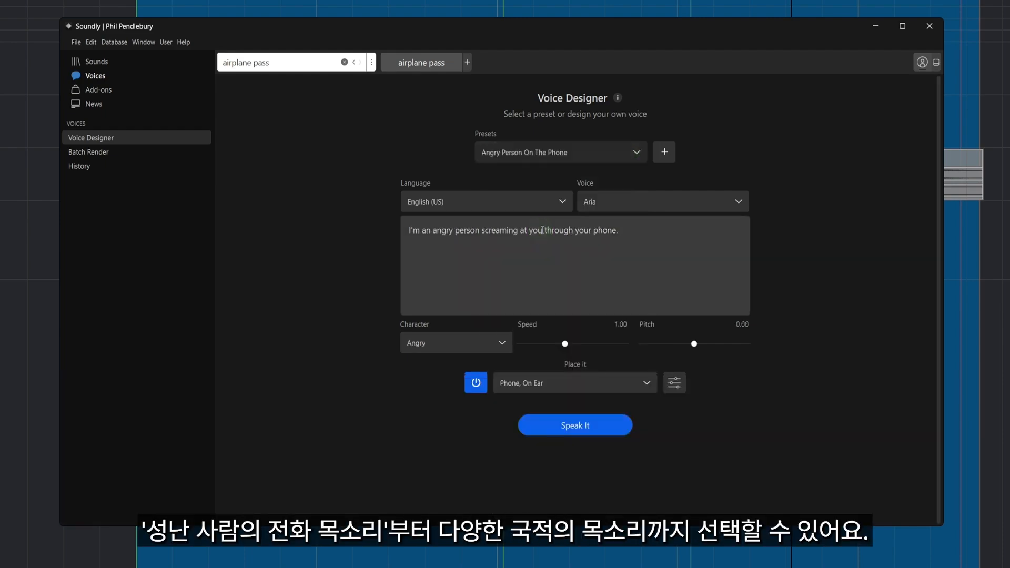
# - Browse the voices offered for English (US) and the list of languages available in Voice Designer
pyautogui.click(624, 203)
pyautogui.scroll(-3, 641, 305)
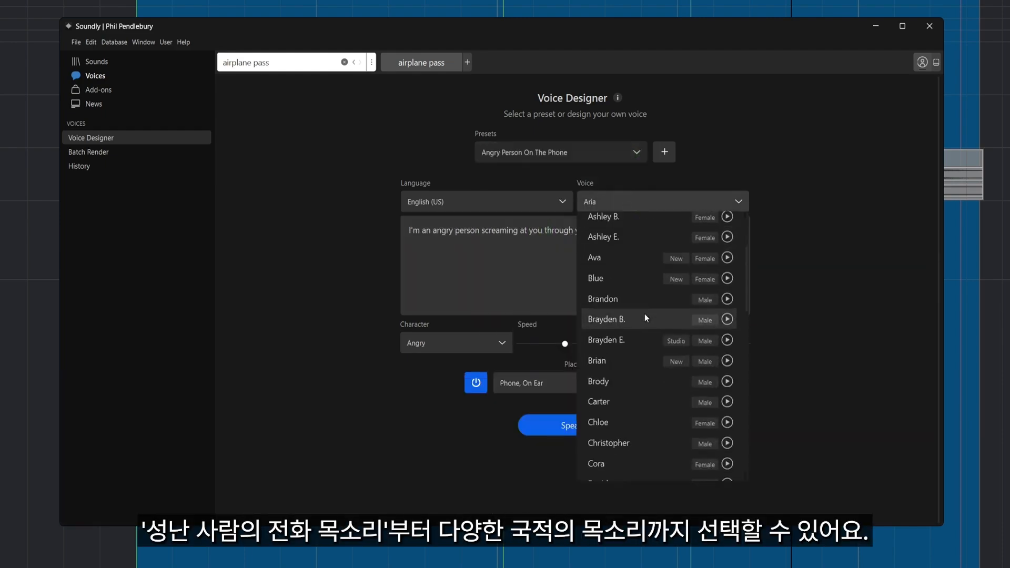
pyautogui.scroll(-10, 647, 331)
pyautogui.scroll(5, 642, 328)
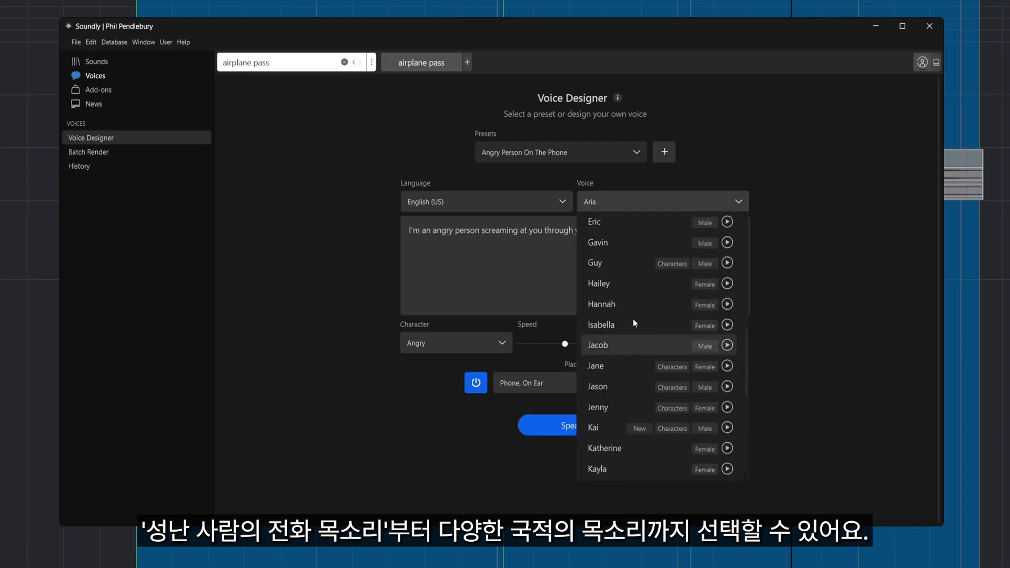
pyautogui.scroll(3, 633, 319)
pyautogui.click(449, 197)
pyautogui.scroll(-5, 476, 242)
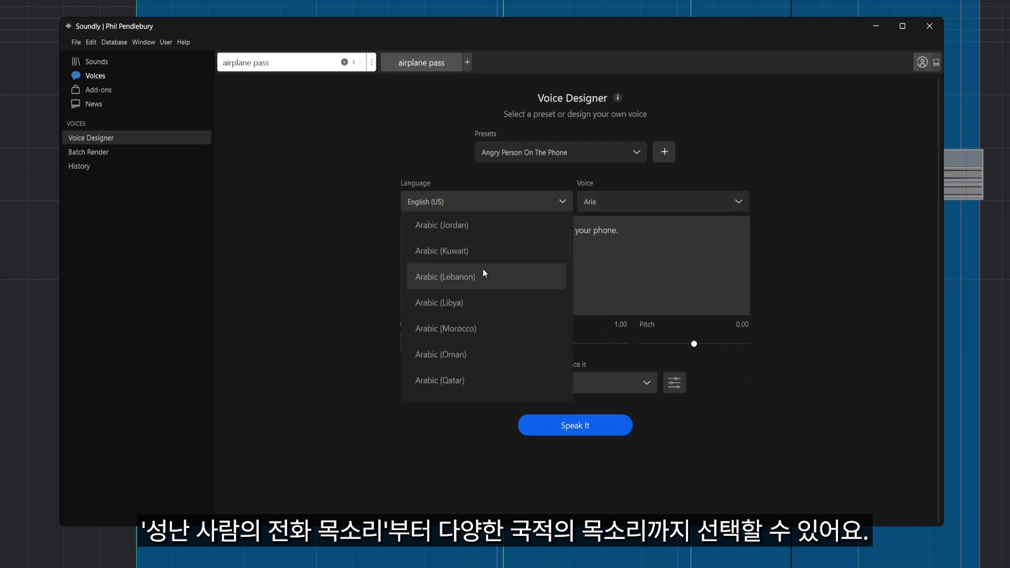
pyautogui.scroll(-20, 481, 303)
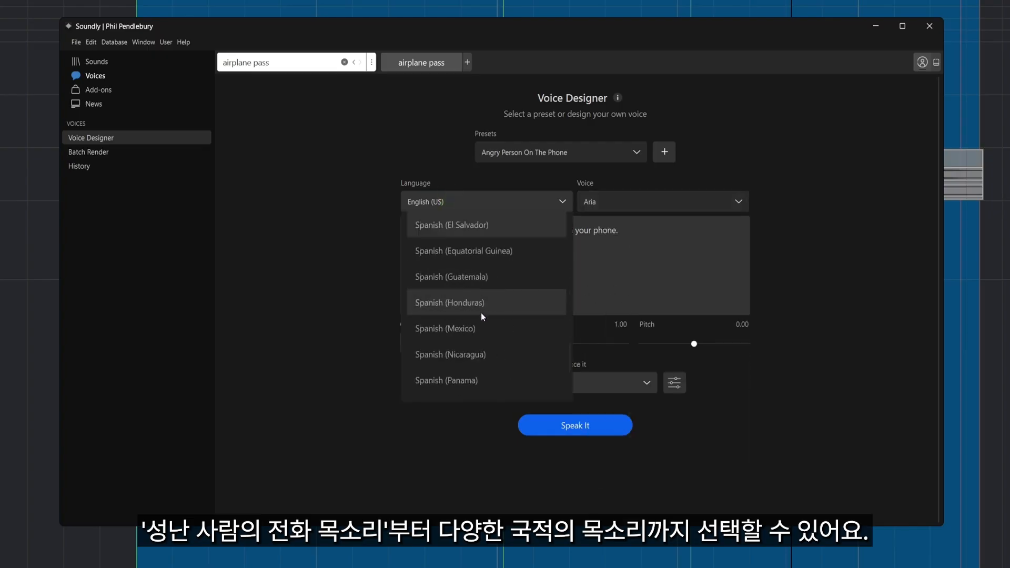
pyautogui.scroll(-10, 481, 315)
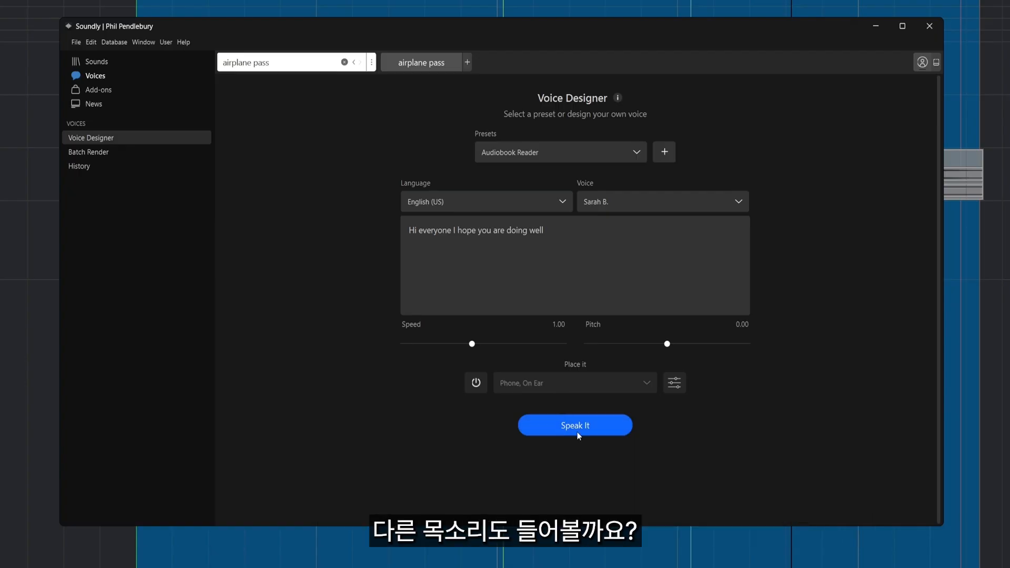
# - Generate speech with the Audiobook Reader preset, and load the Airport Announcer preset with its Place it effect window open
pyautogui.click(574, 430)
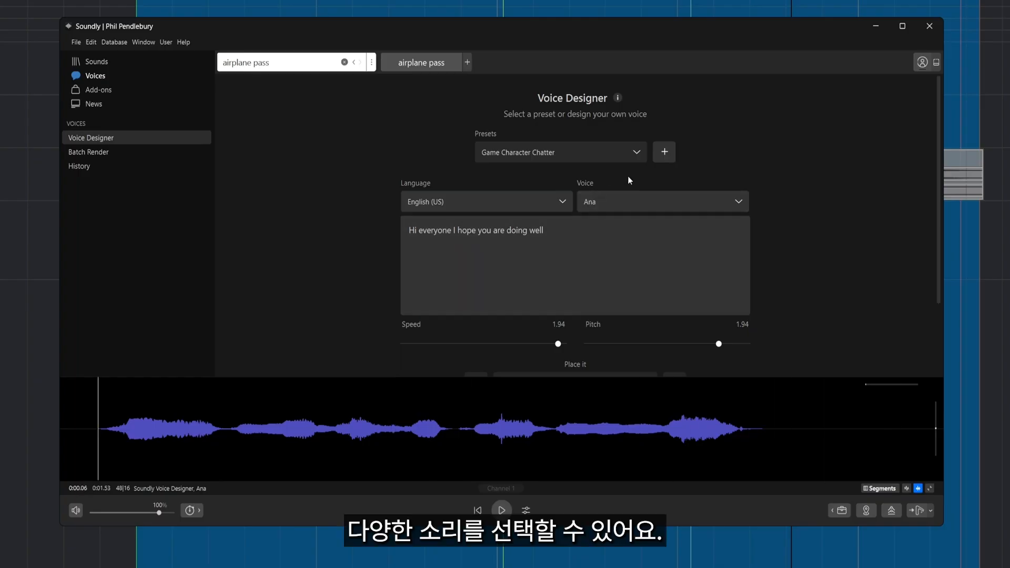
pyautogui.click(635, 153)
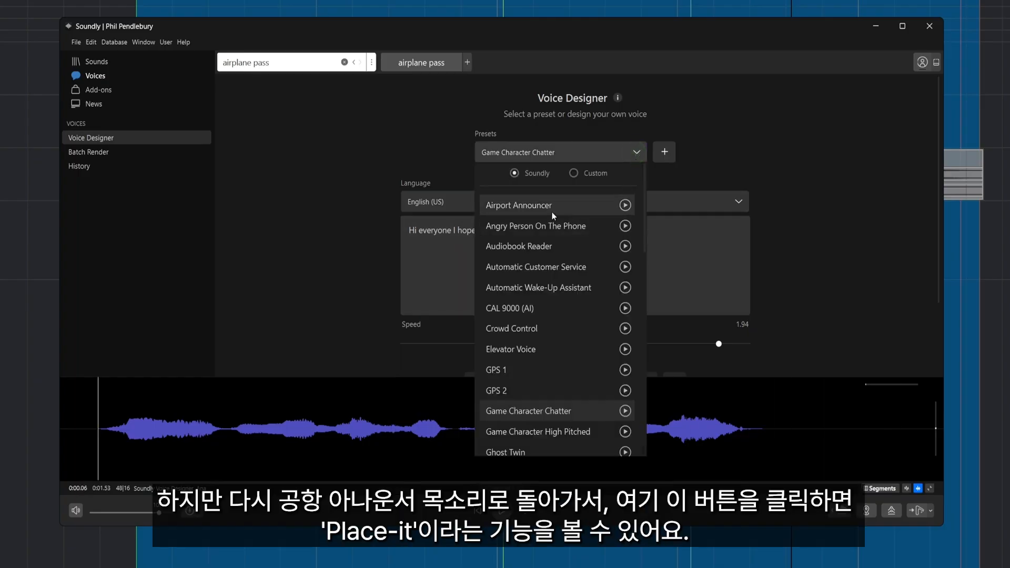
pyautogui.click(533, 206)
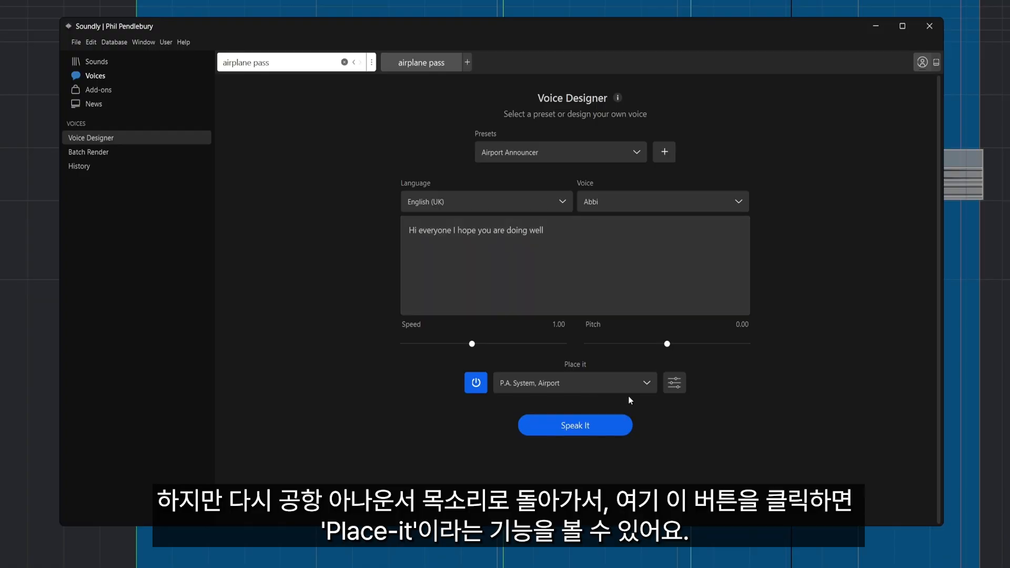
pyautogui.click(673, 384)
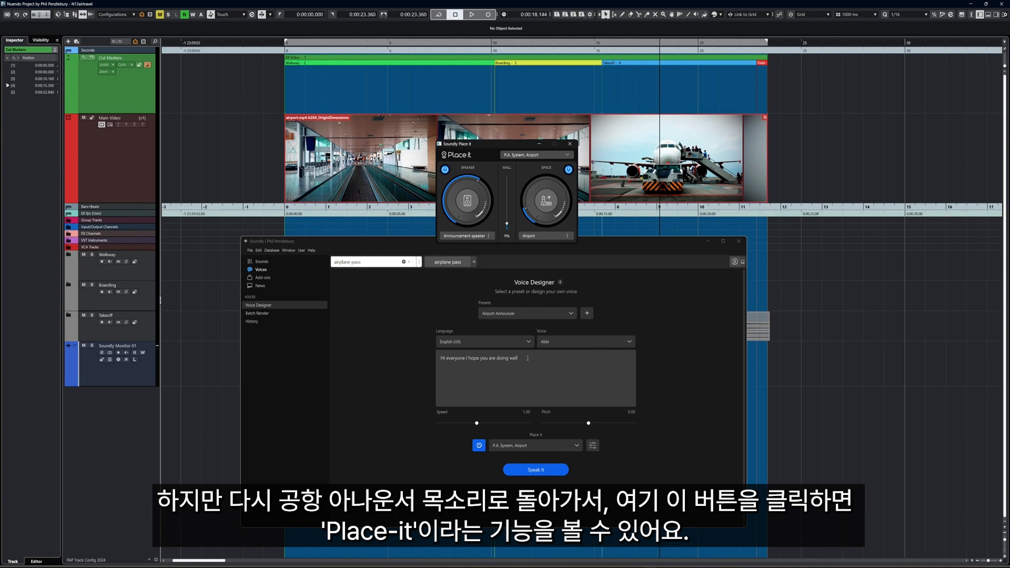
# - Replace the script with "Smegville airways flight 321 is boarding now from gate number 15" and generate the spoken announcement
pyautogui.moveTo(526, 358); pyautogui.dragTo(441, 357)
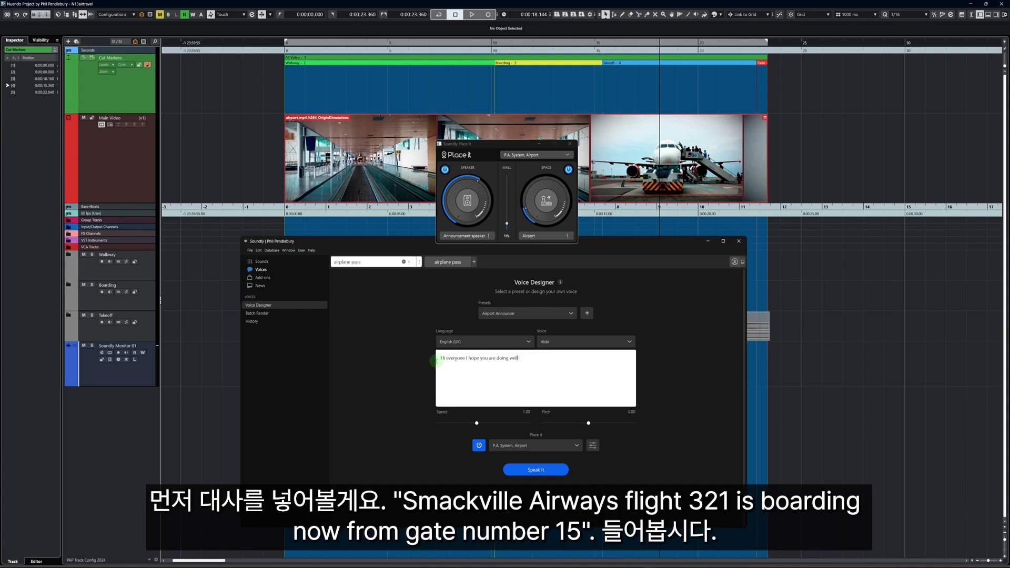
pyautogui.write('Smegville airways flight 321 is borading now from gate number 15')
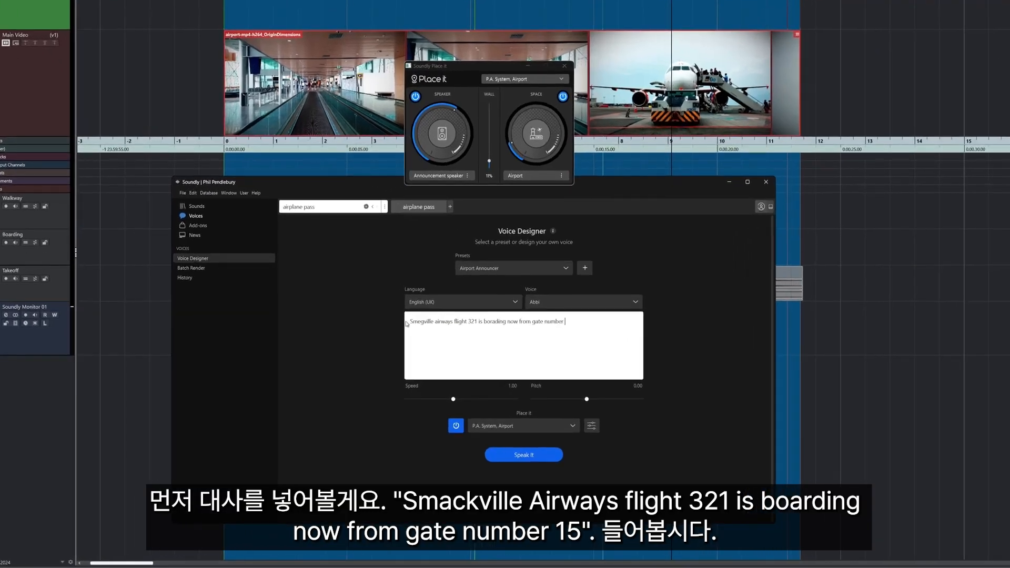
pyautogui.click(538, 459)
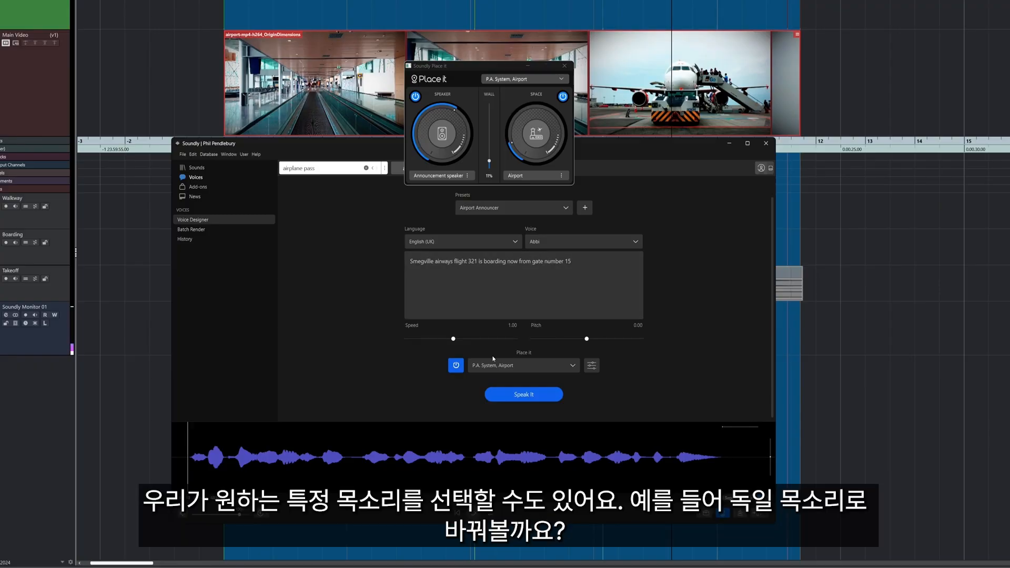
# - Set the announcement's language to German (Germany) and generate the speech
pyautogui.click(471, 243)
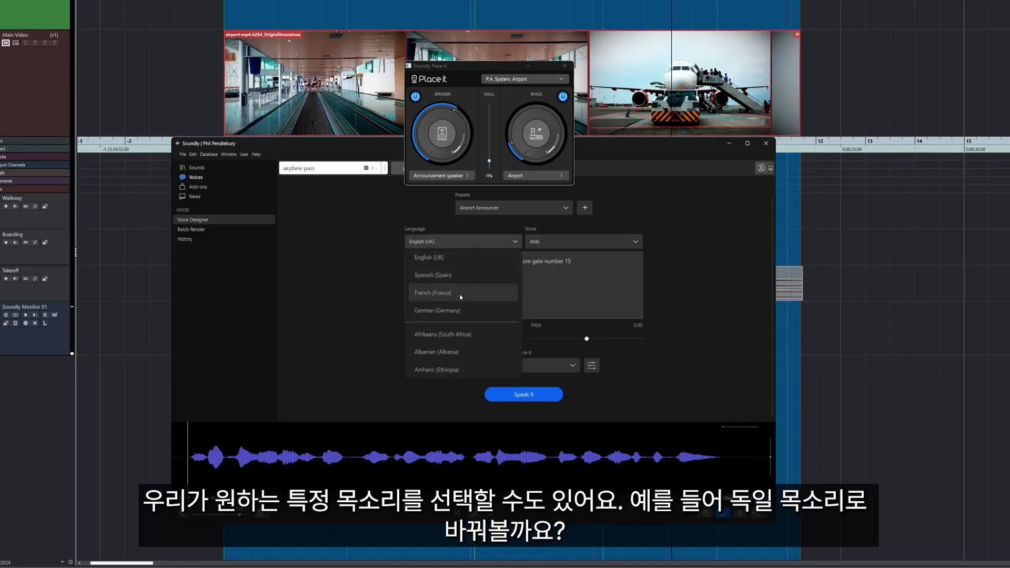
pyautogui.click(455, 310)
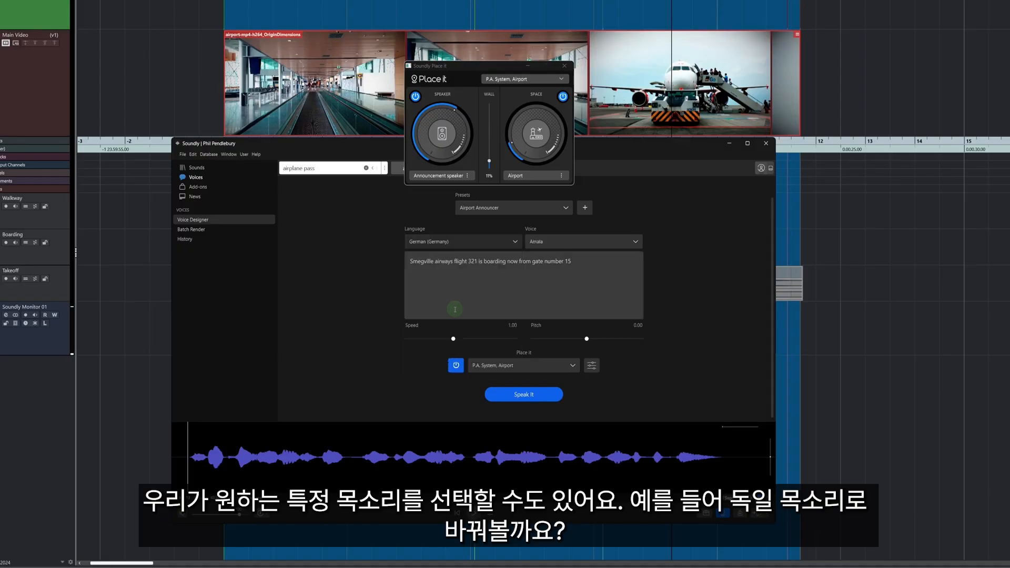
pyautogui.click(520, 396)
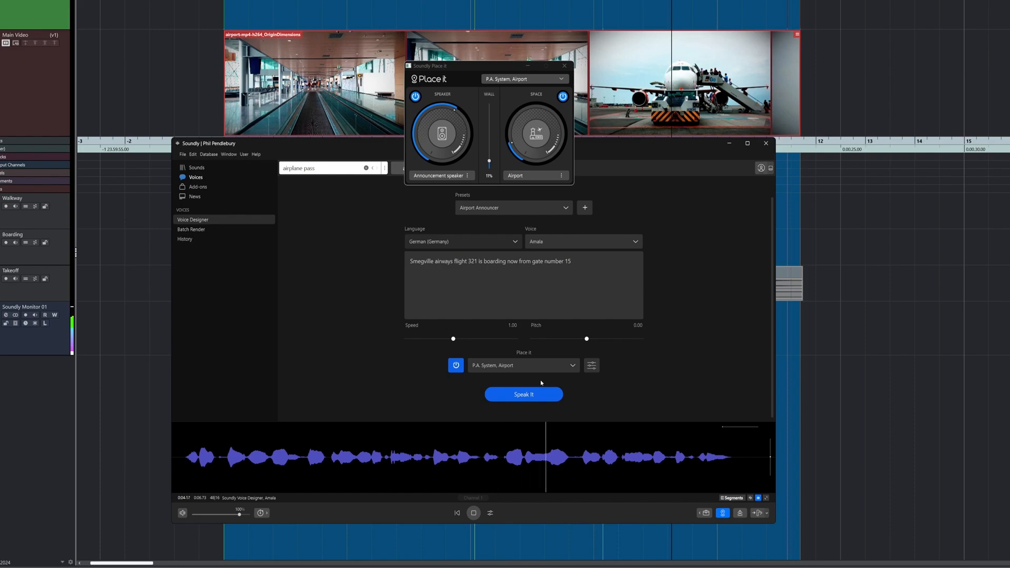
# - Change the announcement's language to Japanese (Japan) and generate the speech with that voice
pyautogui.click(515, 244)
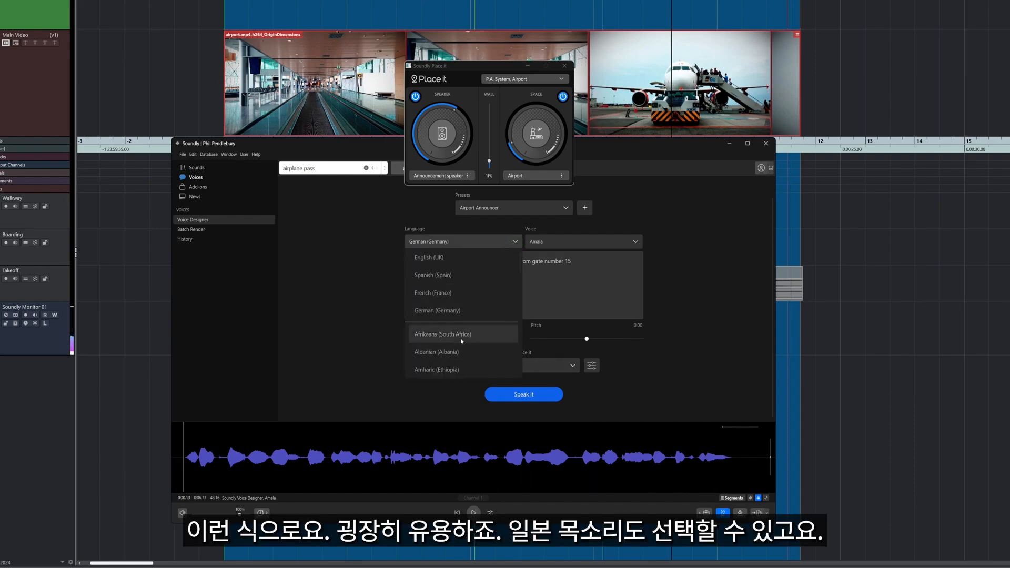
pyautogui.scroll(-5, 460, 336)
pyautogui.scroll(-15, 458, 336)
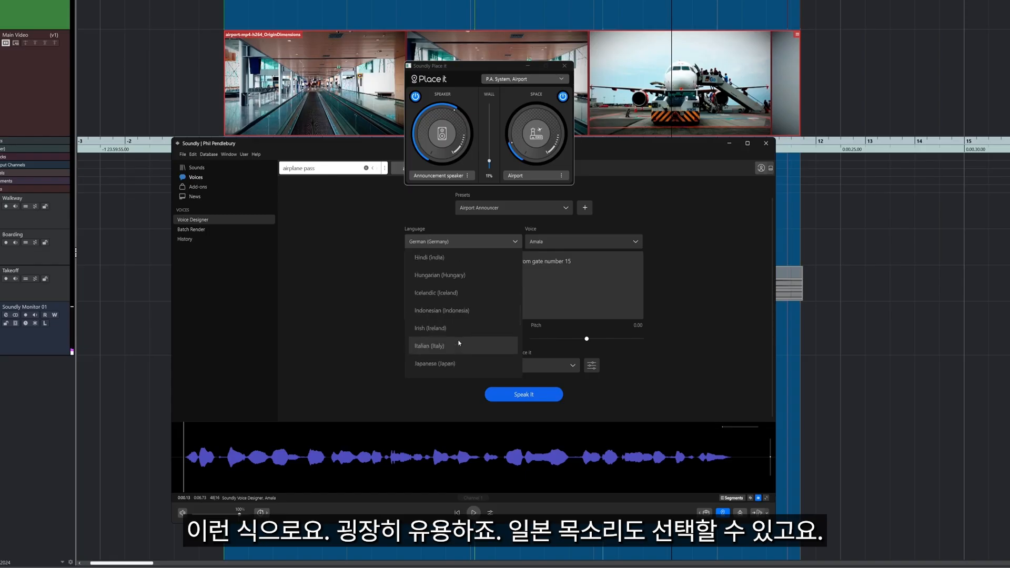
pyautogui.scroll(10, 436, 358)
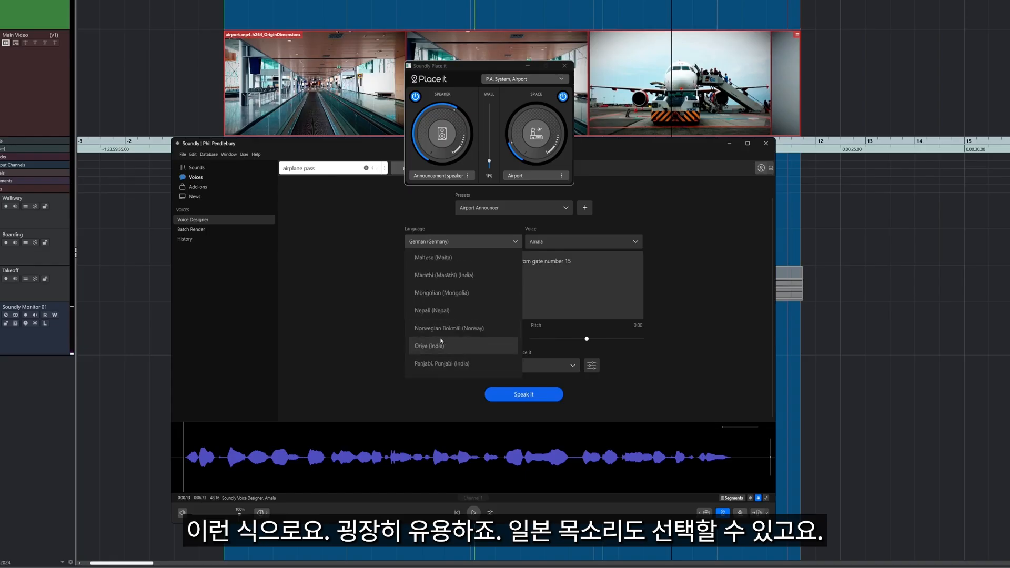
pyautogui.click(437, 310)
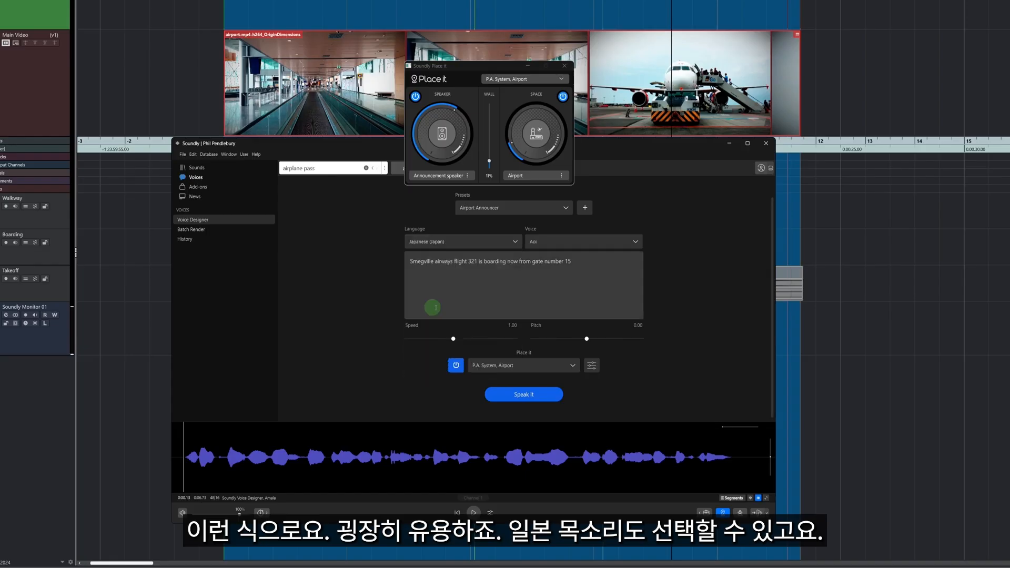
pyautogui.click(523, 394)
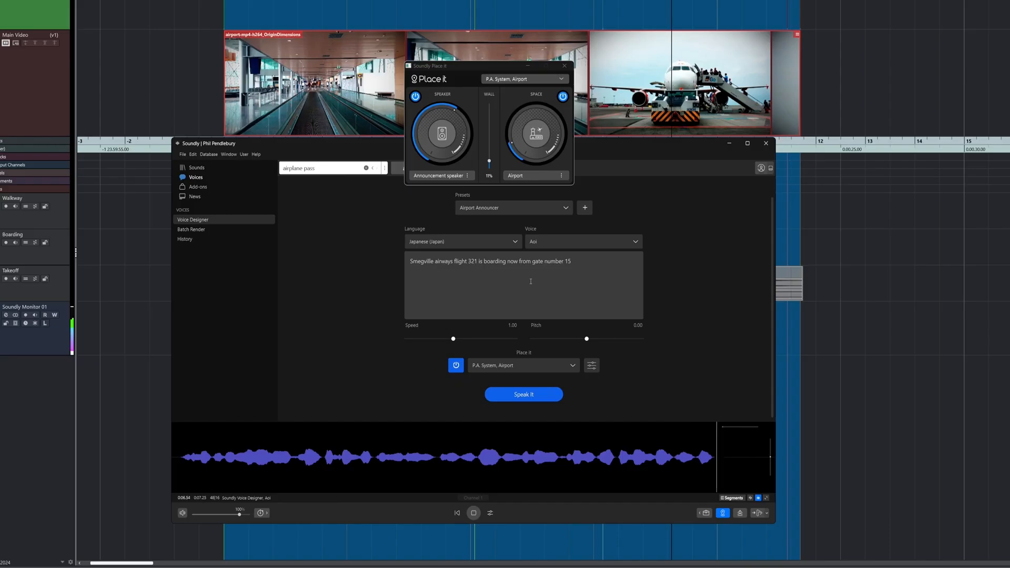
# - Switch the announcement's language to Thai (Thailand) and generate the speech again
pyautogui.click(515, 242)
pyautogui.scroll(-10, 473, 326)
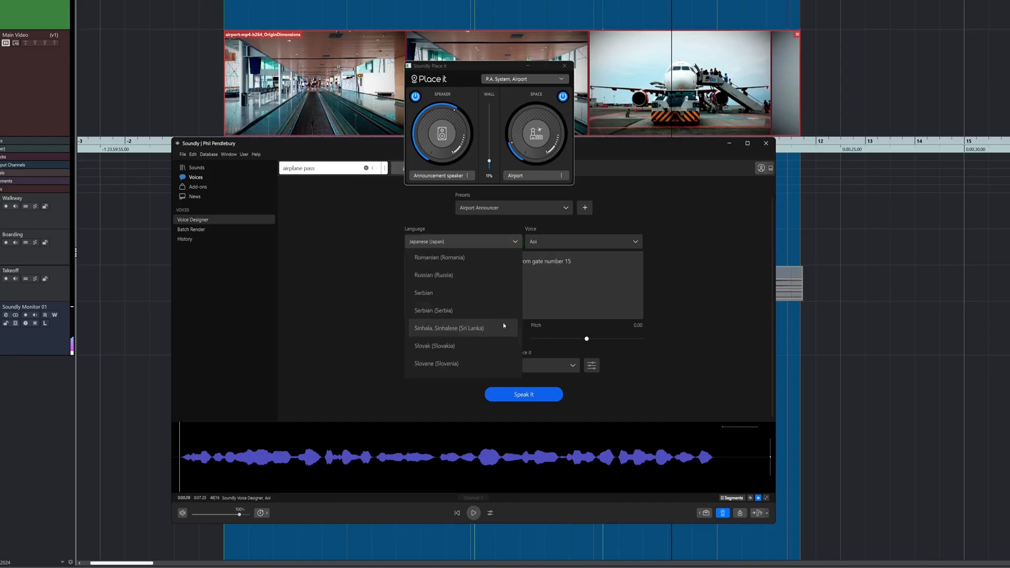
pyautogui.scroll(-1, 458, 341)
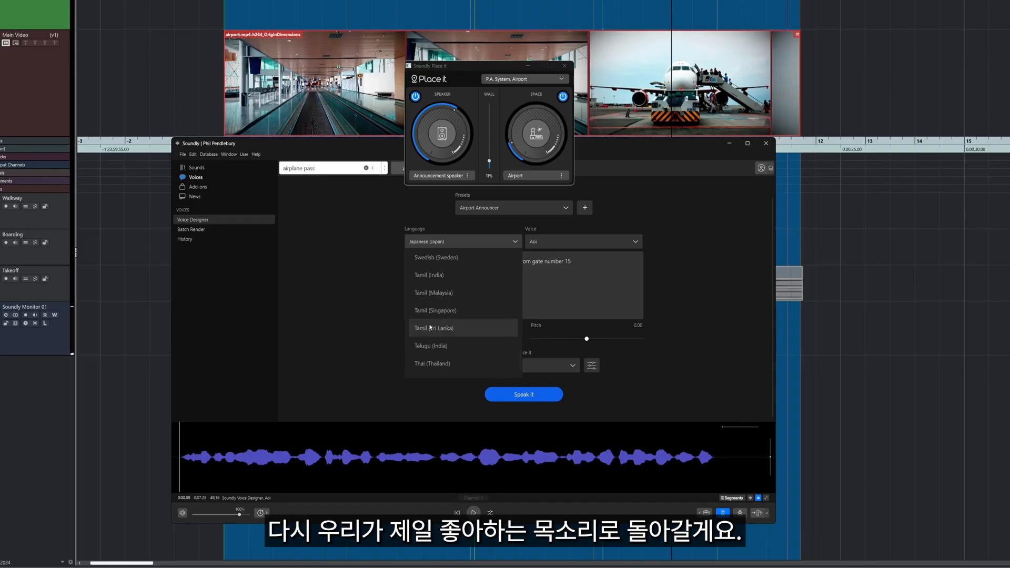
pyautogui.click(424, 362)
pyautogui.click(518, 399)
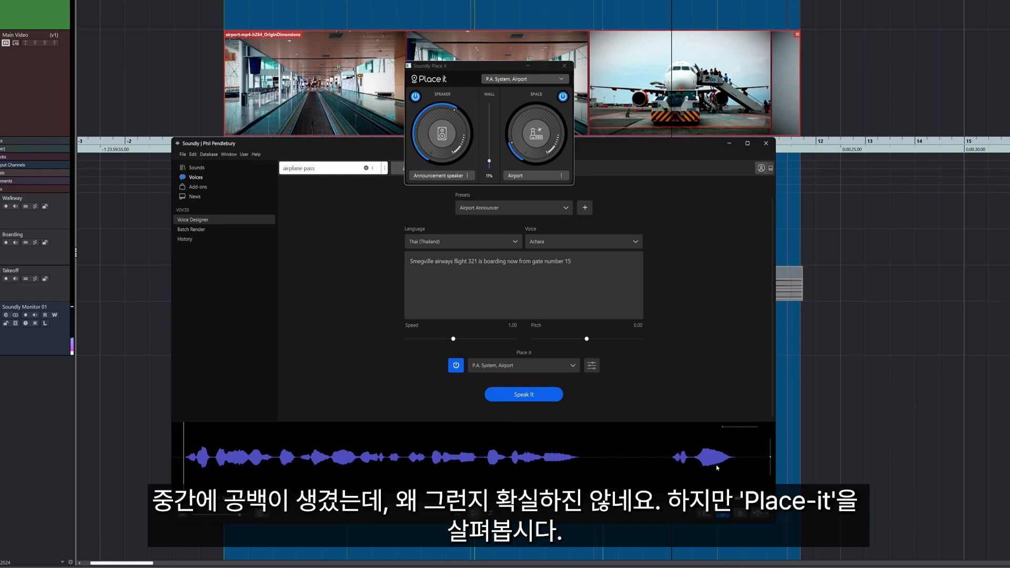
# - Lower the Place it speaker amount, set its space to Hallway 4 and generate the announcement again
pyautogui.click(566, 263)
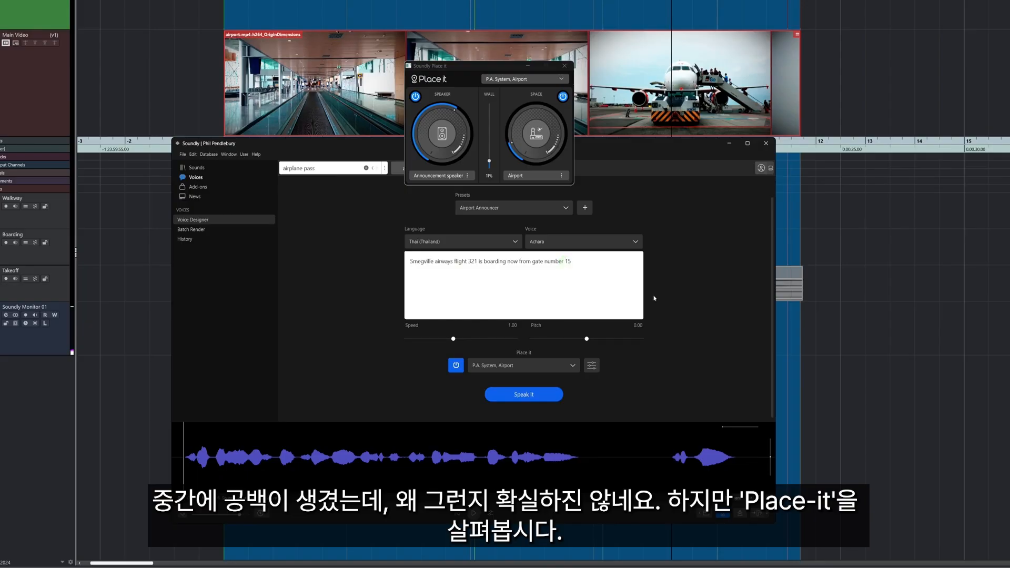
pyautogui.click(473, 69)
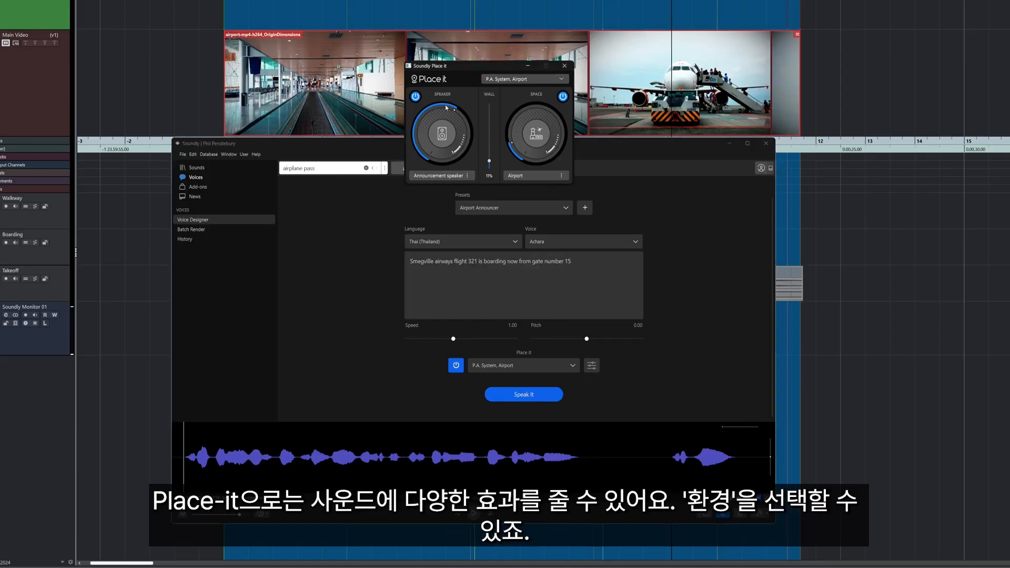
pyautogui.moveTo(445, 108); pyautogui.dragTo(516, 209)
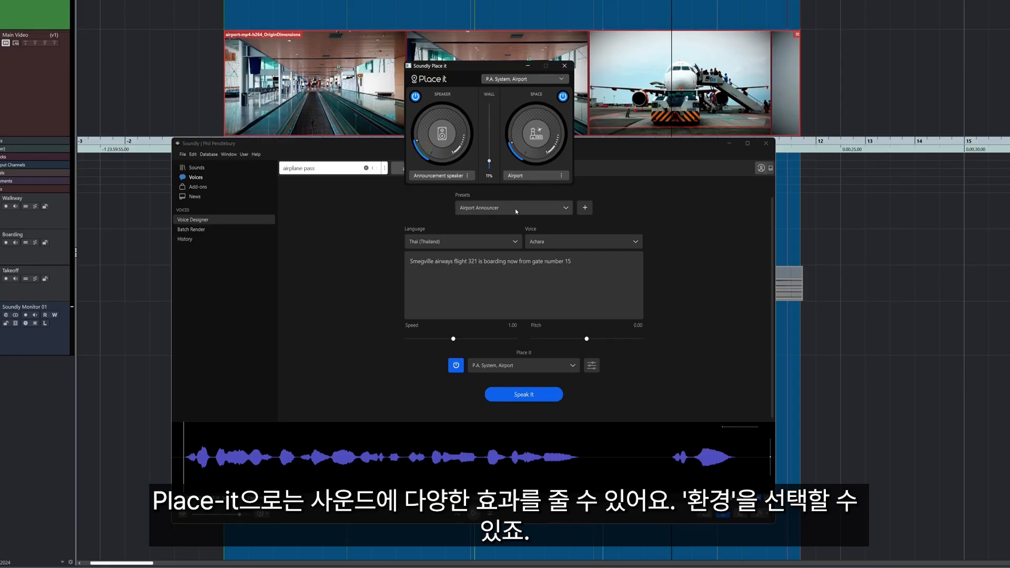
pyautogui.click(522, 177)
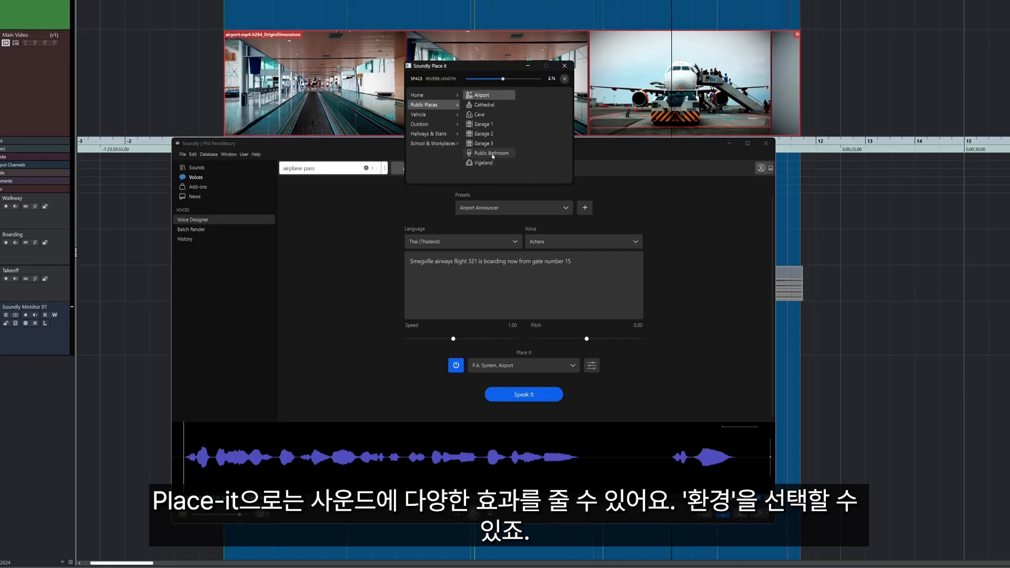
pyautogui.click(428, 133)
pyautogui.click(483, 124)
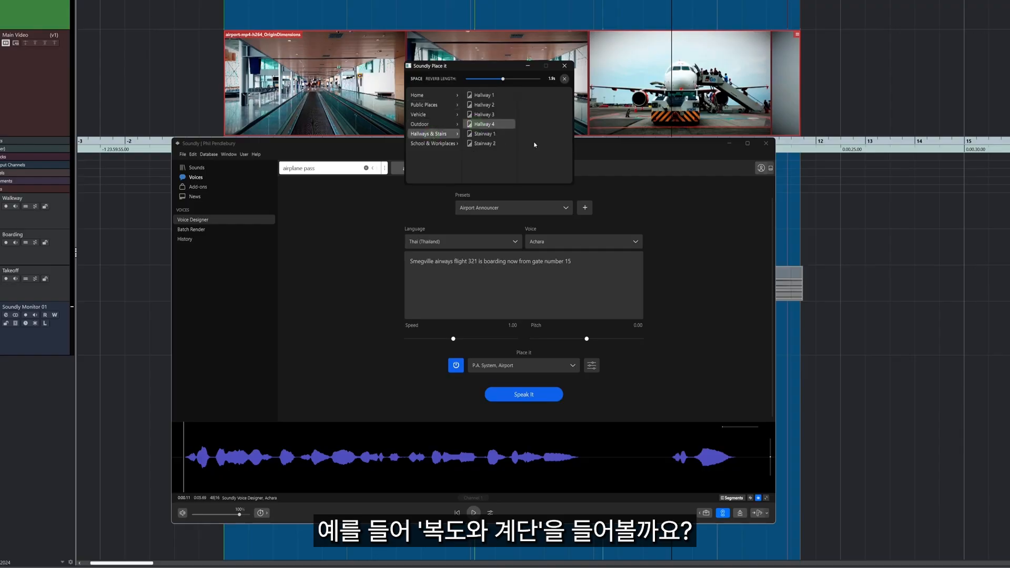
pyautogui.click(564, 66)
pyautogui.click(525, 393)
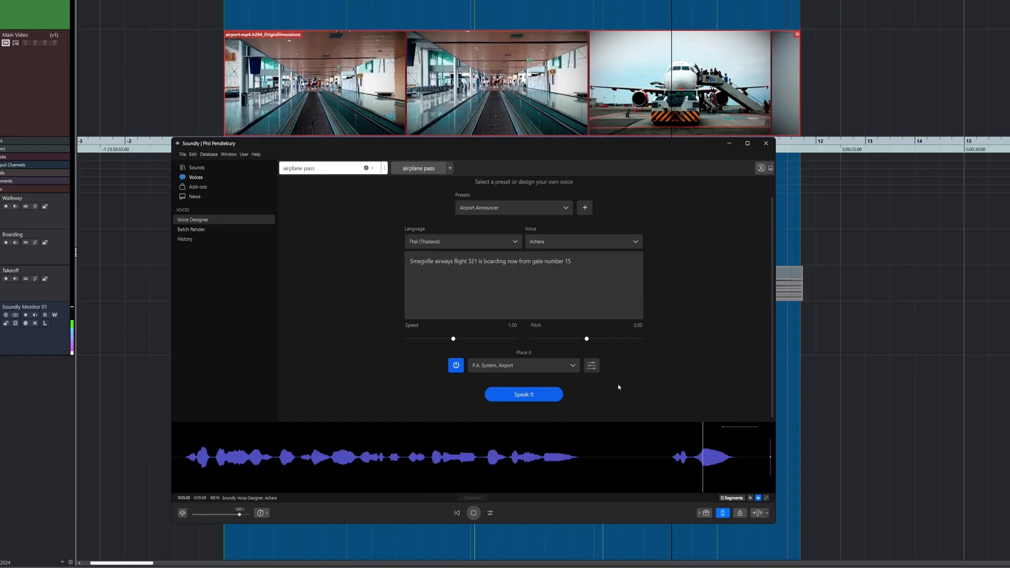
# - Reload the P.A. System, Airport preset in the Place it settings
pyautogui.click(503, 211)
pyautogui.click(492, 244)
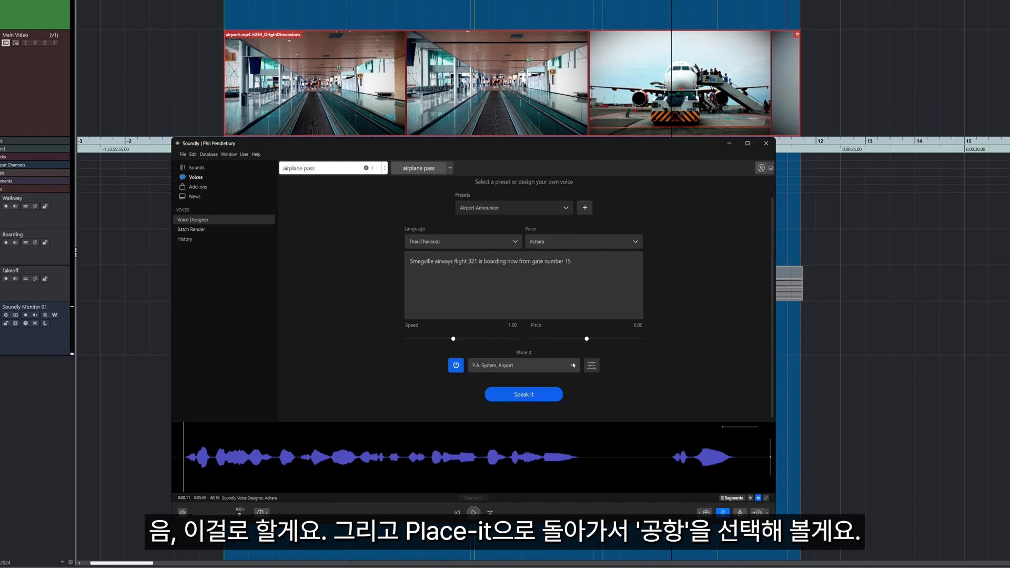
pyautogui.click(592, 369)
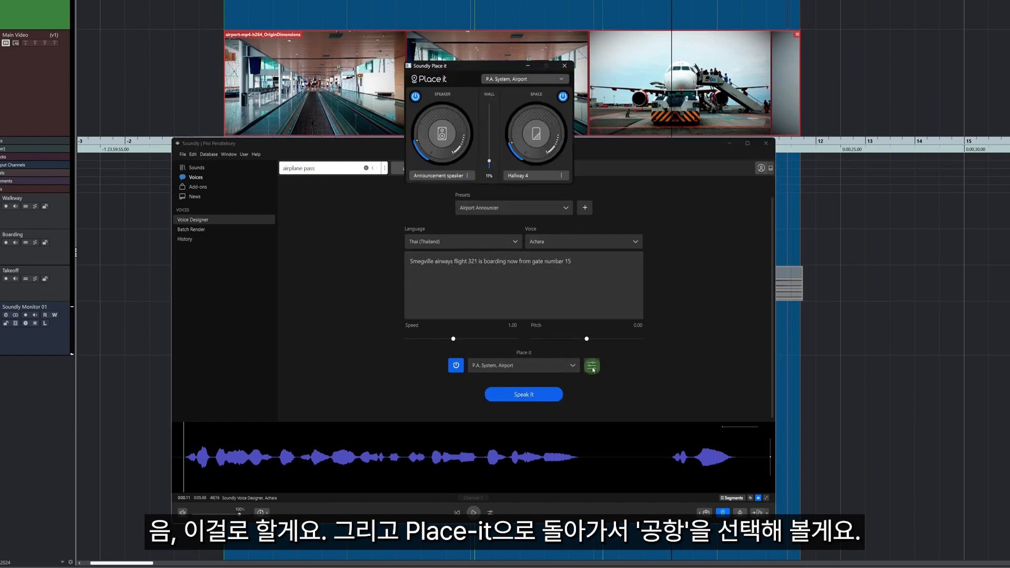
pyautogui.click(513, 80)
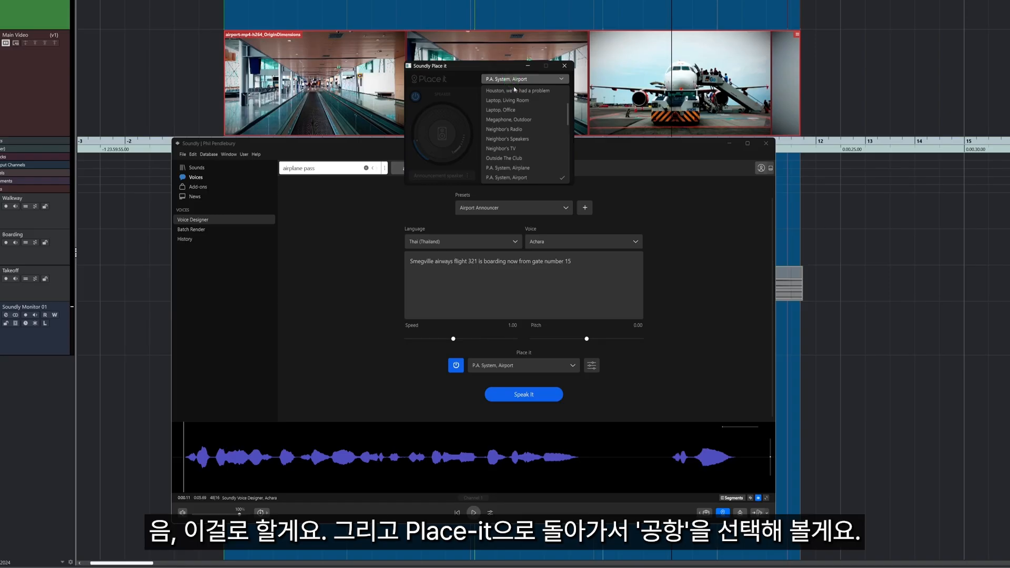
pyautogui.click(515, 179)
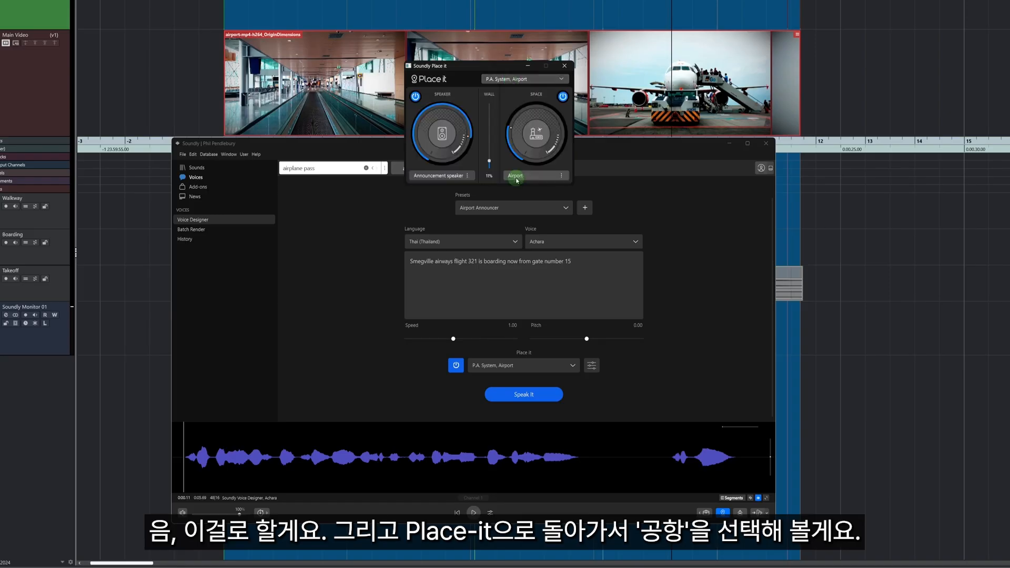
# - Lower the Place it speaker amount slightly, raise the Airport space amount and generate the speech
pyautogui.moveTo(433, 128); pyautogui.dragTo(416, 138)
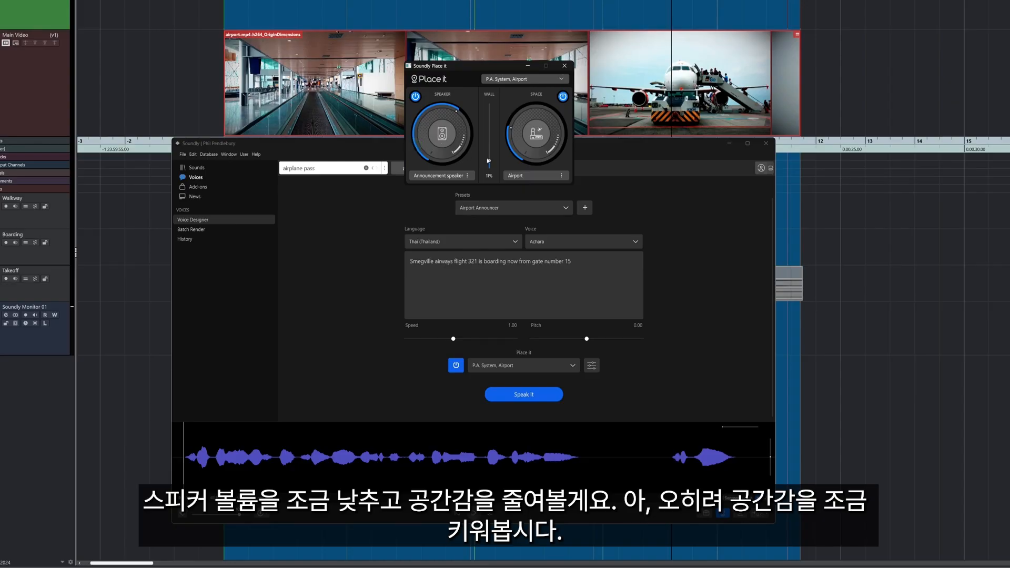
pyautogui.moveTo(514, 150); pyautogui.dragTo(511, 135)
pyautogui.click(522, 394)
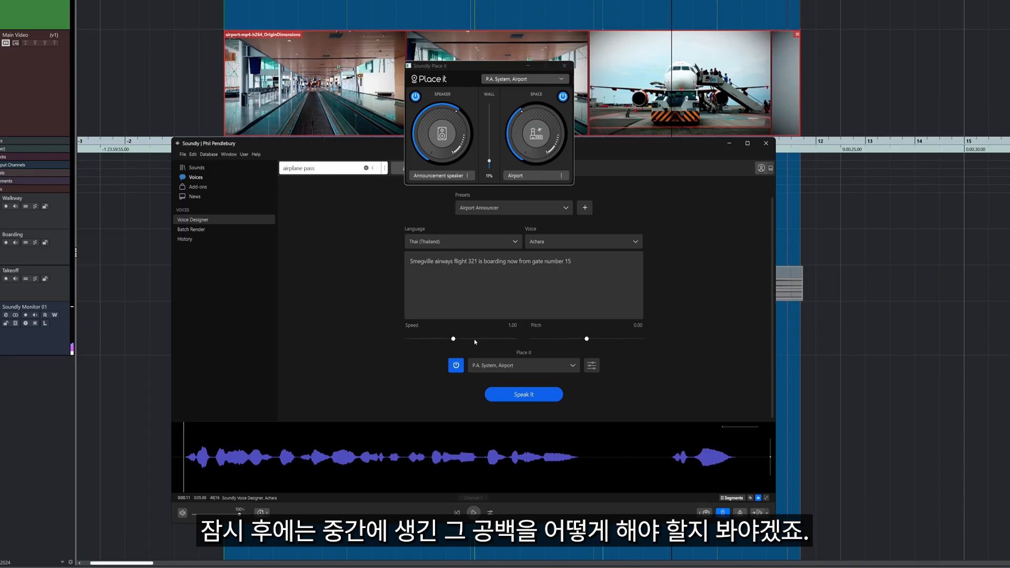
# - Set the voice speed to 0.82 and the pitch to 0.58, and regenerate the announcement
pyautogui.click(453, 339)
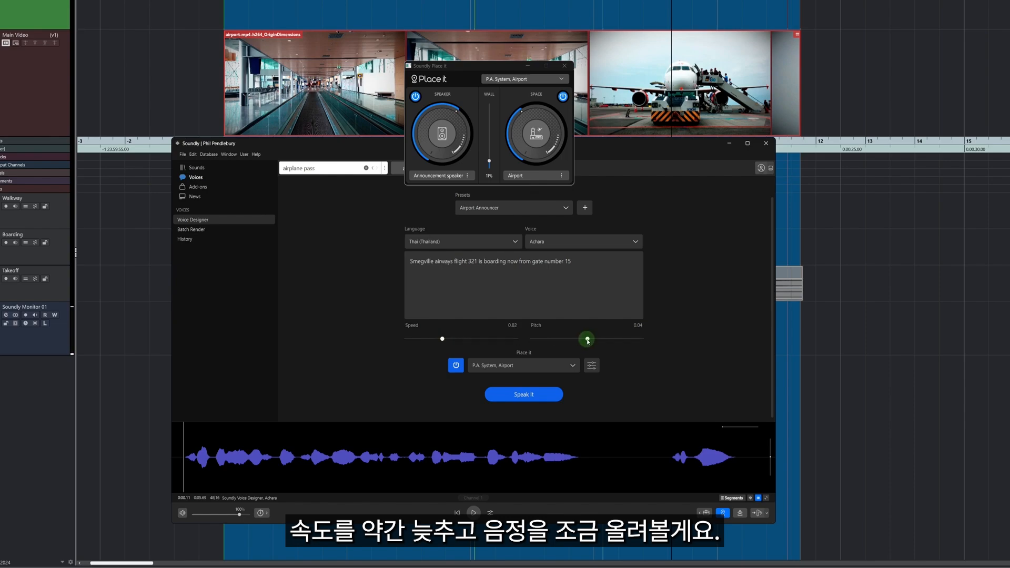
pyautogui.moveTo(587, 341); pyautogui.dragTo(596, 343)
pyautogui.click(522, 396)
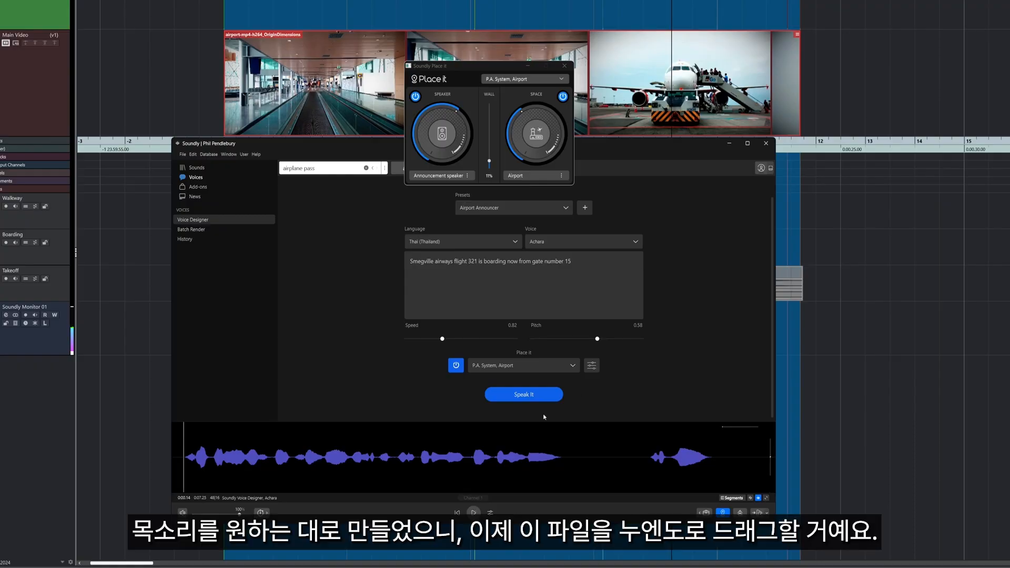
# - Select the entire generated announcement waveform and import it onto a new track near the start of the Nuendo timeline
pyautogui.click(729, 500)
pyautogui.click(730, 500)
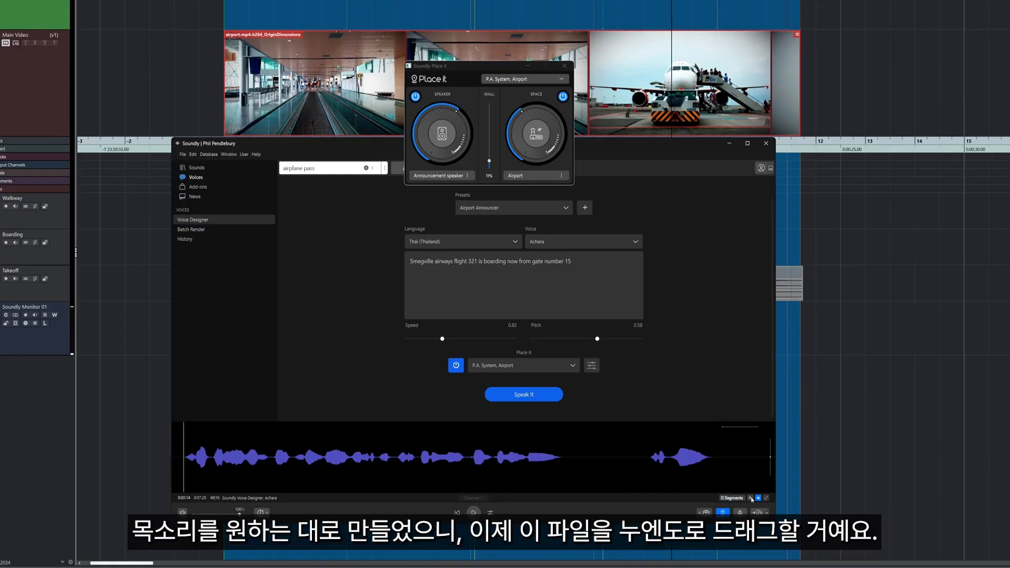
pyautogui.click(751, 499)
pyautogui.click(750, 499)
pyautogui.moveTo(737, 464); pyautogui.dragTo(152, 427)
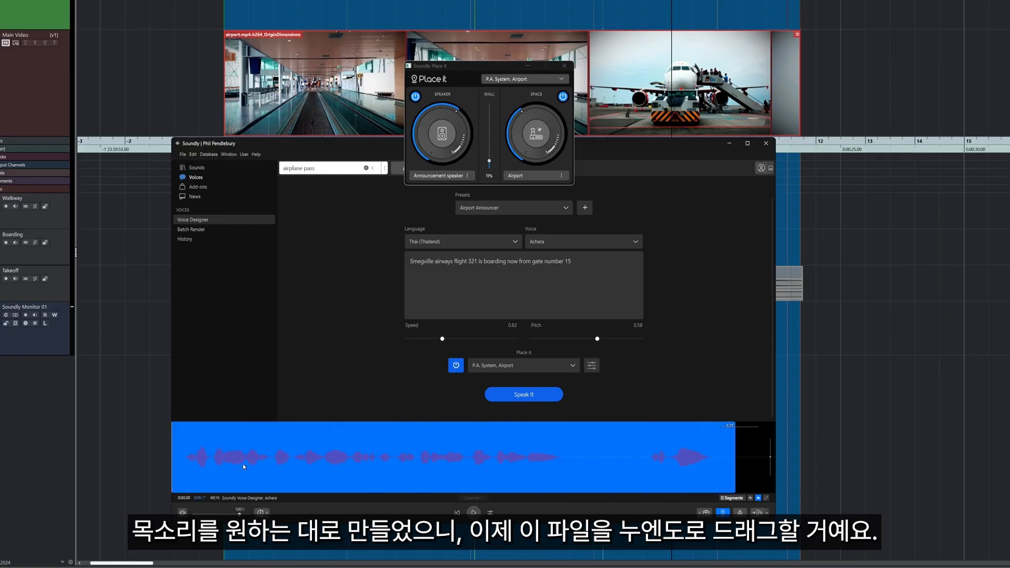
pyautogui.moveTo(244, 466); pyautogui.dragTo(231, 548)
pyautogui.click(541, 302)
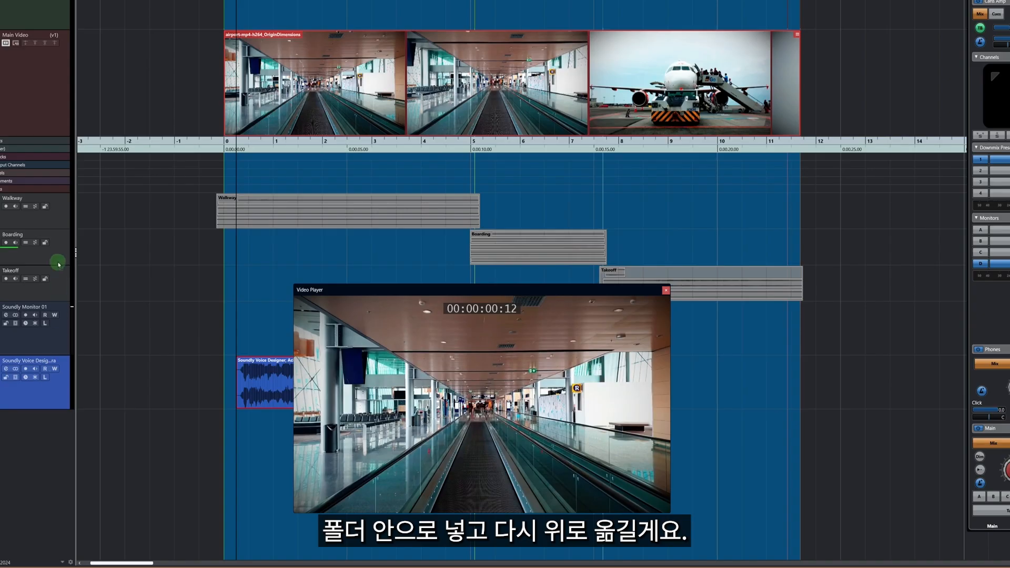
# - Move the announcement track above the Walkway folder and shift its clip to about 00:00:00:02
pyautogui.moveTo(61, 203); pyautogui.dragTo(82, 209)
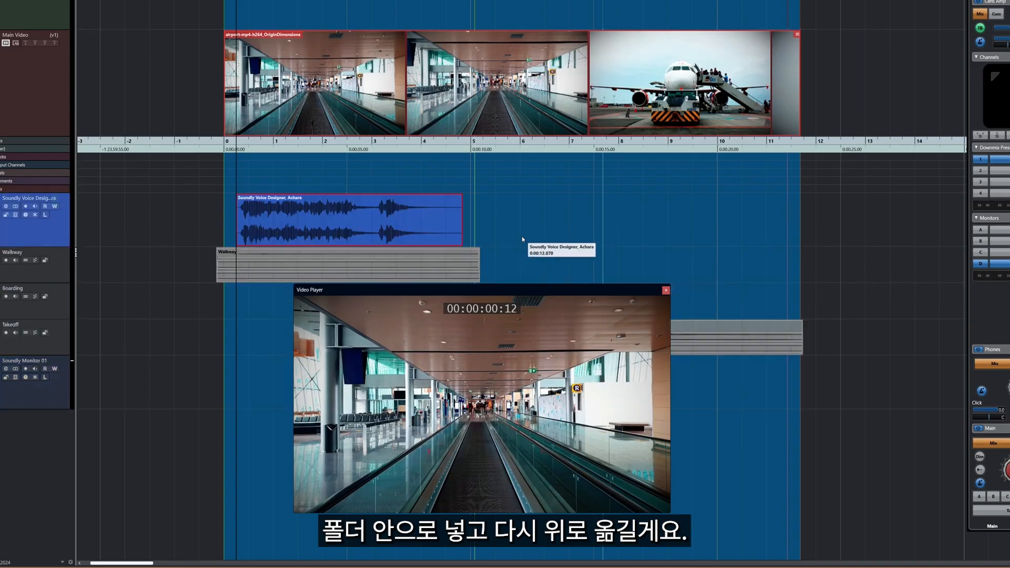
pyautogui.moveTo(336, 227); pyautogui.dragTo(326, 227)
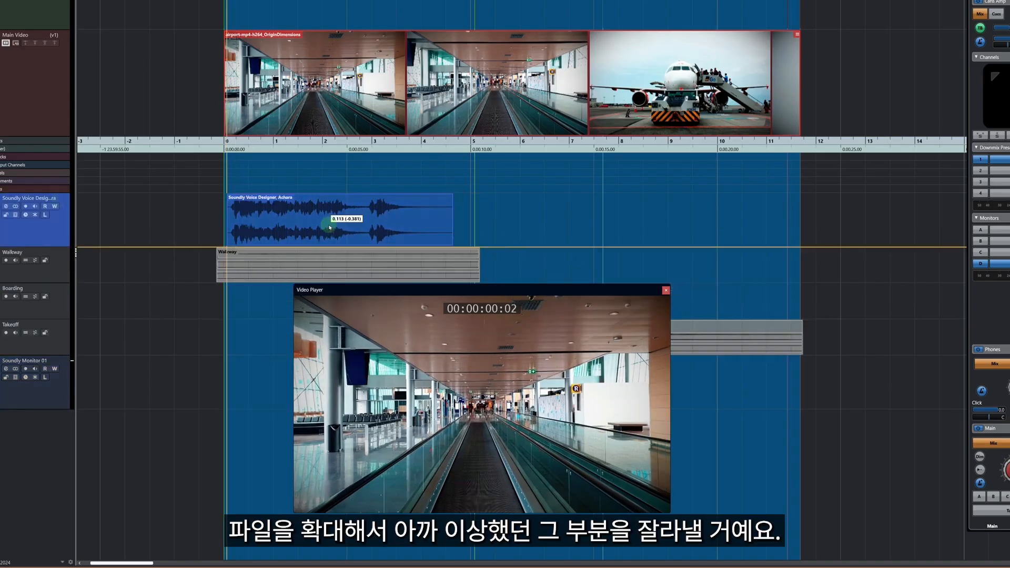
# - Split the announcement clip just before its last spoken section, trim the first part and close the gap between both parts
pyautogui.rightClick(368, 225)
pyautogui.click(404, 224)
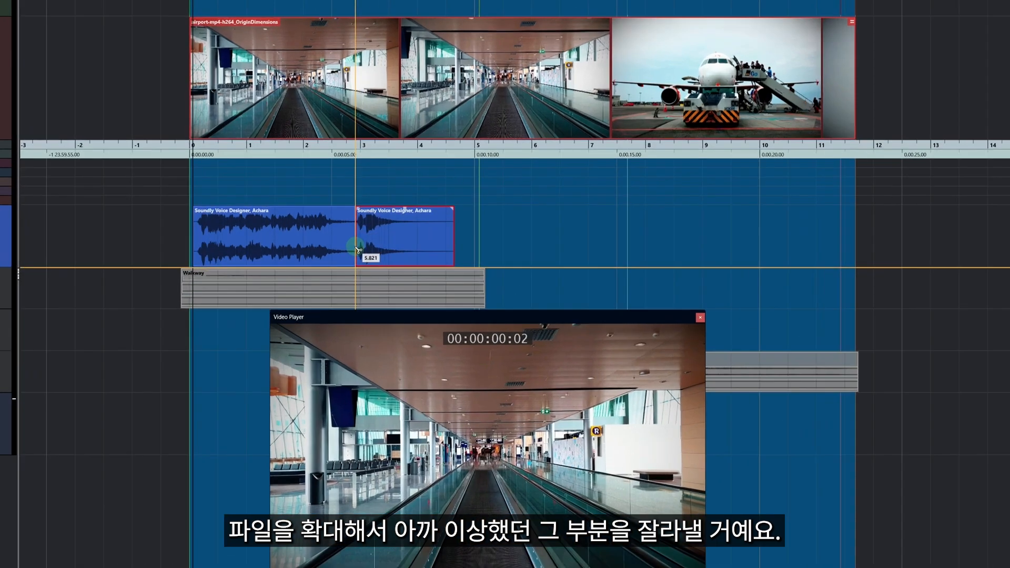
pyautogui.click(366, 232)
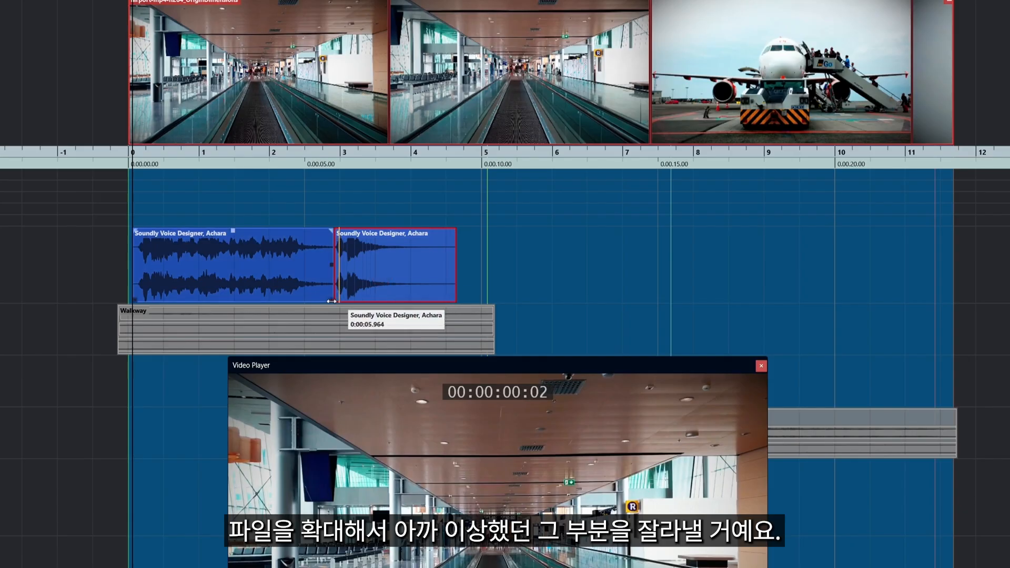
pyautogui.moveTo(331, 301)
pyautogui.mouseDown()
pyautogui.moveTo(301, 302)
pyautogui.moveTo(330, 291)
pyautogui.moveTo(319, 297)
pyautogui.mouseUp()
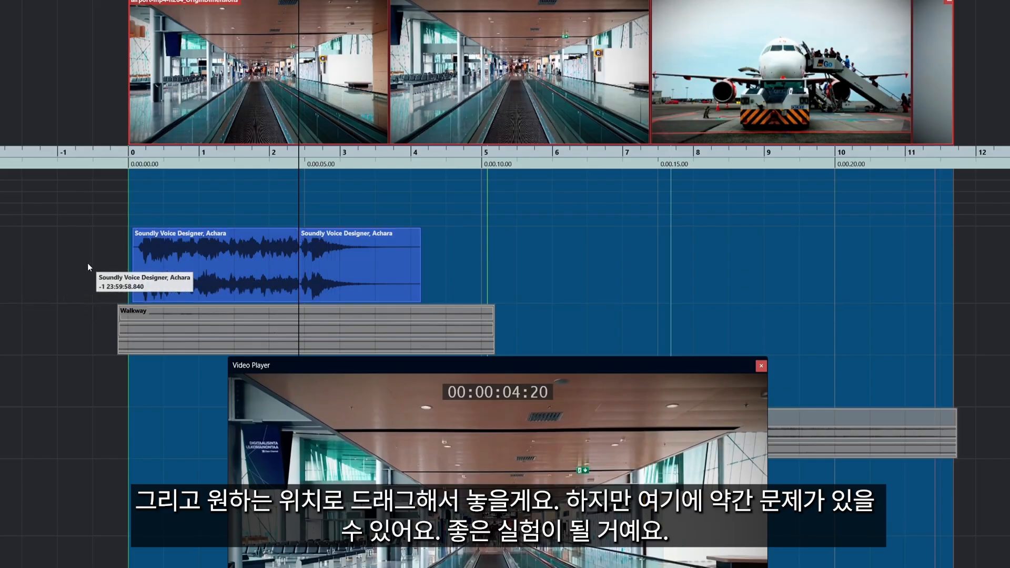
# - Play the joined announcement from the start and delete both of its clips from the timeline
pyautogui.press('Home')
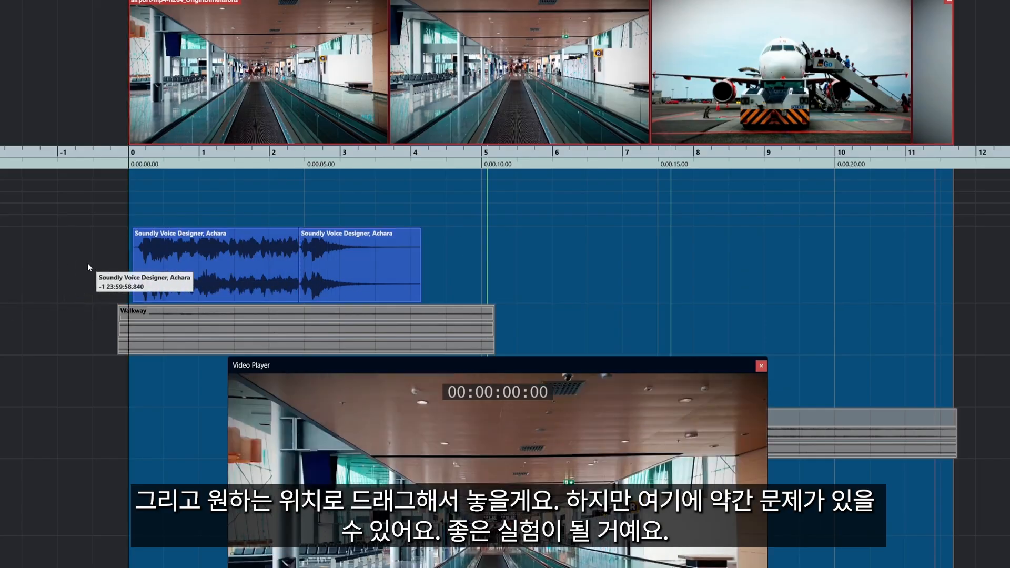
pyautogui.press('space')
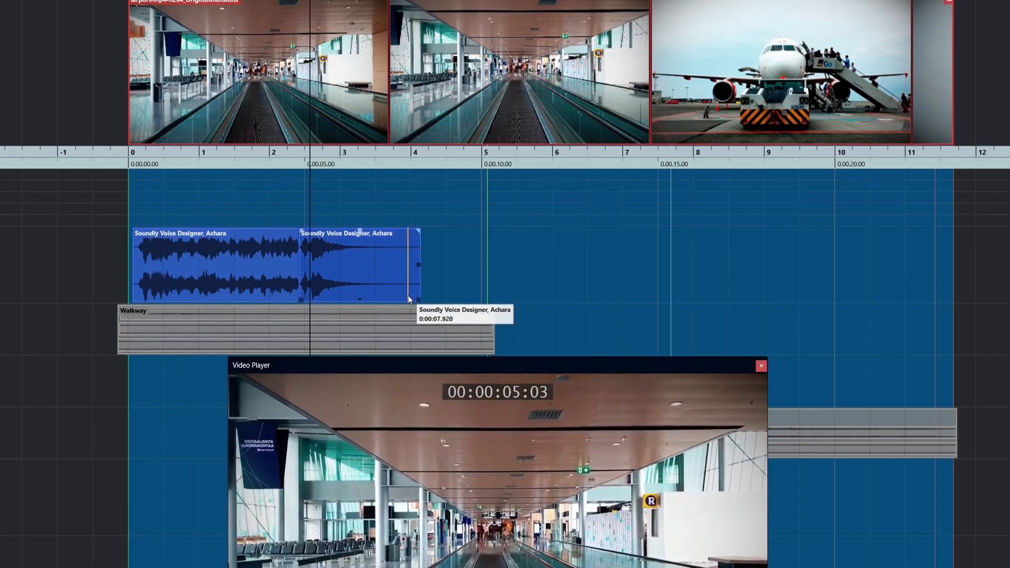
pyautogui.press('space')
pyautogui.press('Delete')
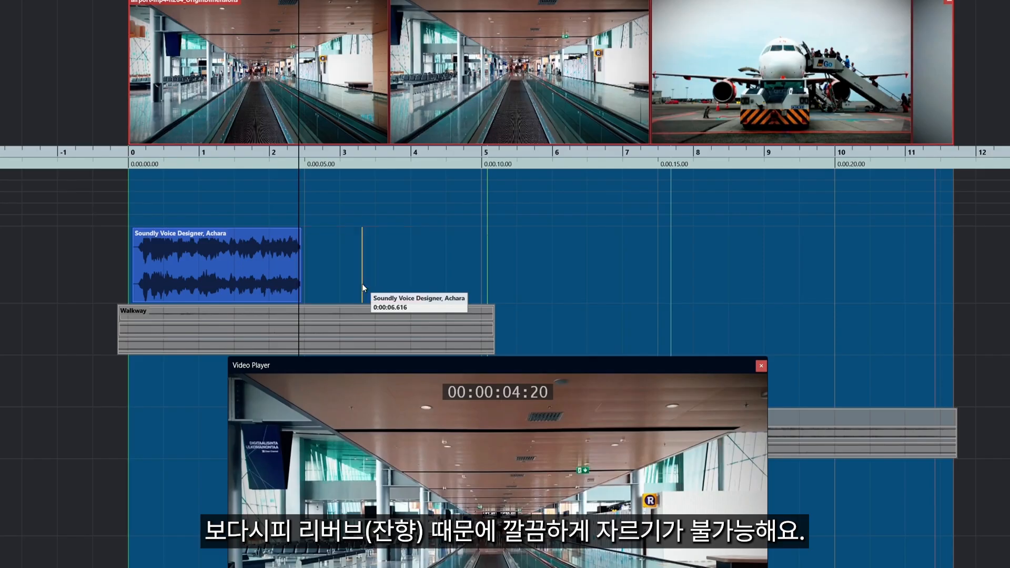
pyautogui.press('Home')
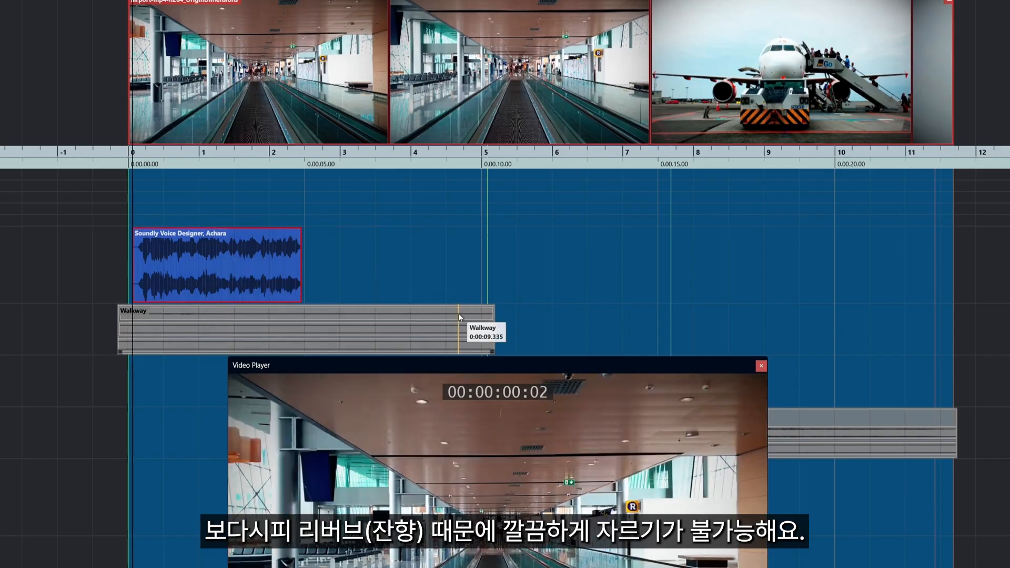
pyautogui.press('Delete')
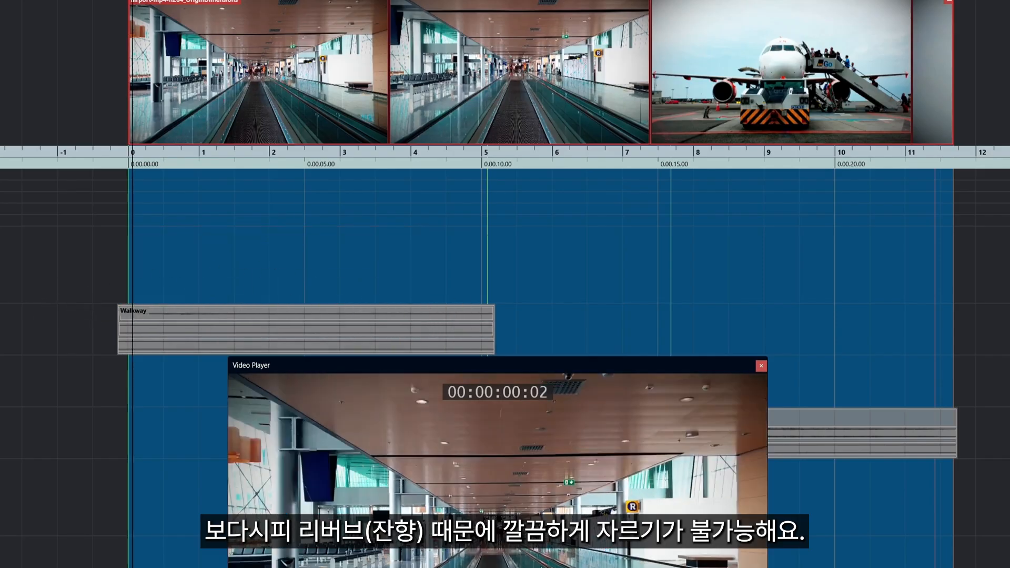
# - Switch back to Soundly, disable the Place it effect and generate the dry announcement
pyautogui.hotkey('alt', 'Tab')
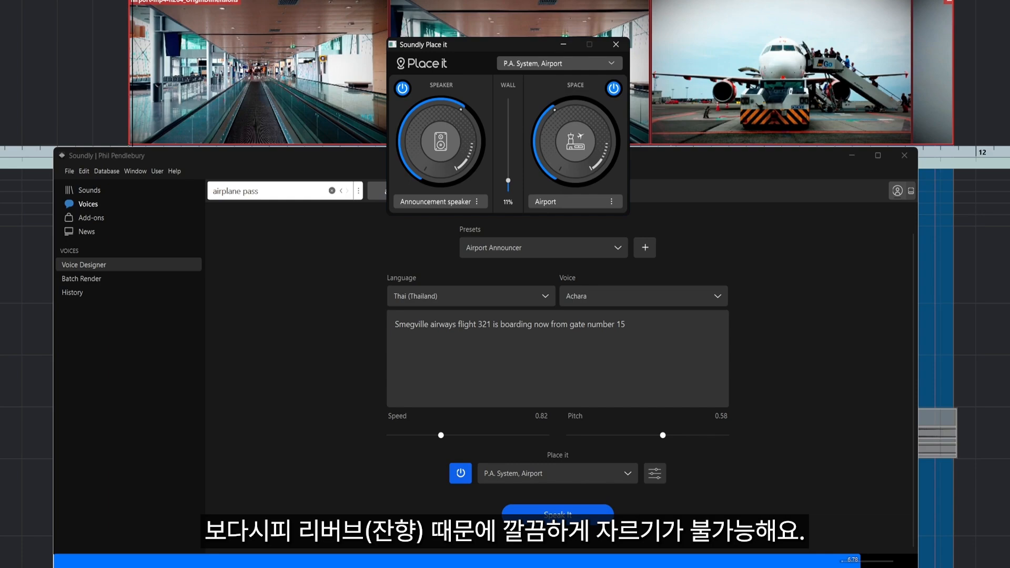
pyautogui.click(675, 540)
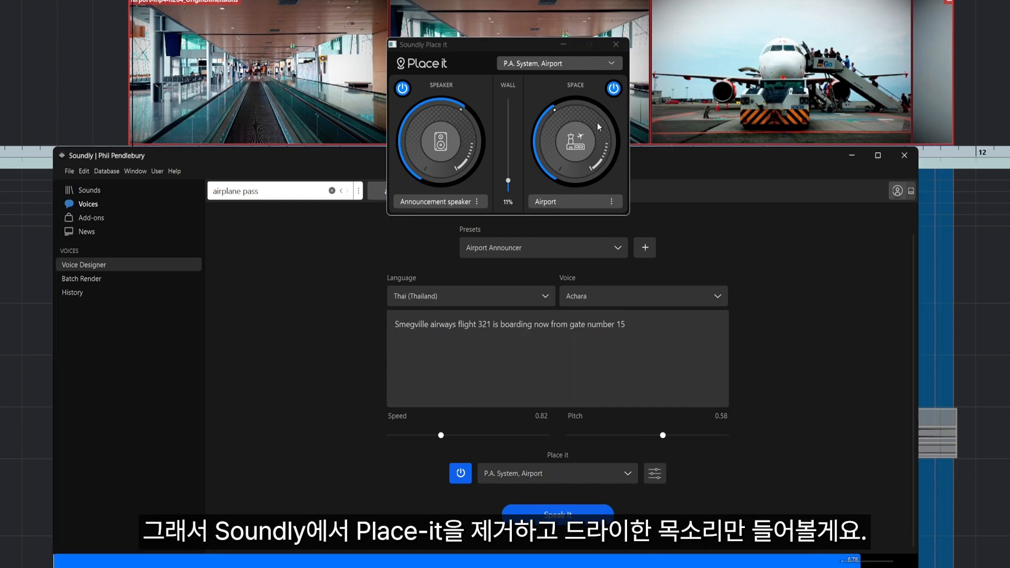
pyautogui.click(405, 90)
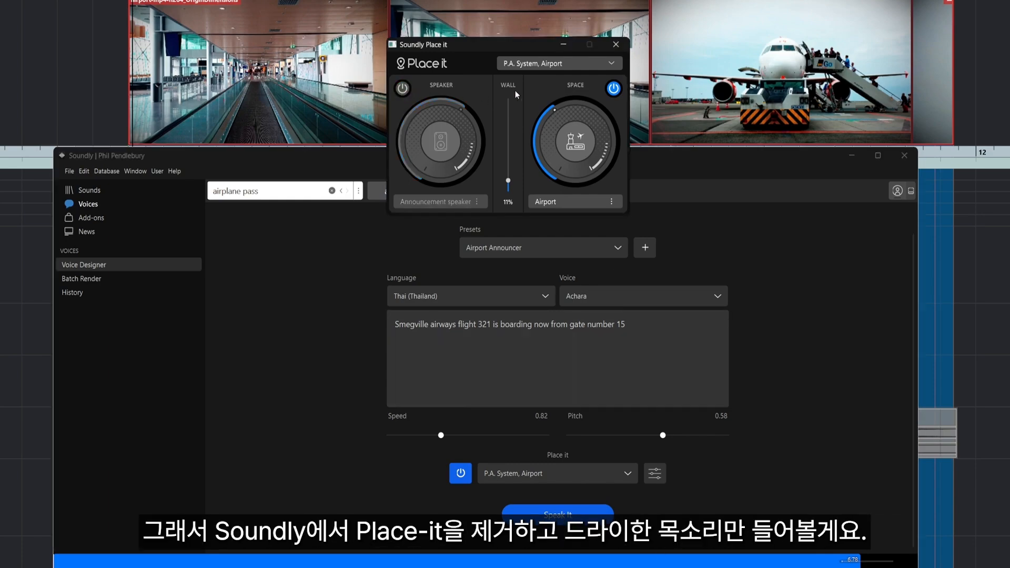
pyautogui.click(615, 45)
pyautogui.click(549, 516)
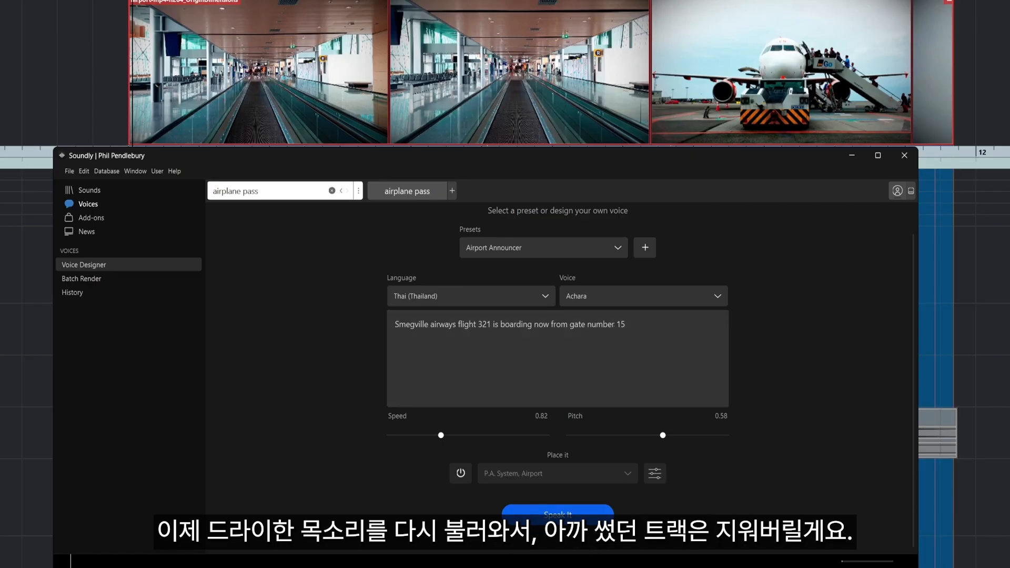
# - Import the whole dry announcement into Nuendo at about 00:00:01:17, copying the file to the project folder, and move its track above Walkway
pyautogui.moveTo(818, 567); pyautogui.dragTo(68, 566)
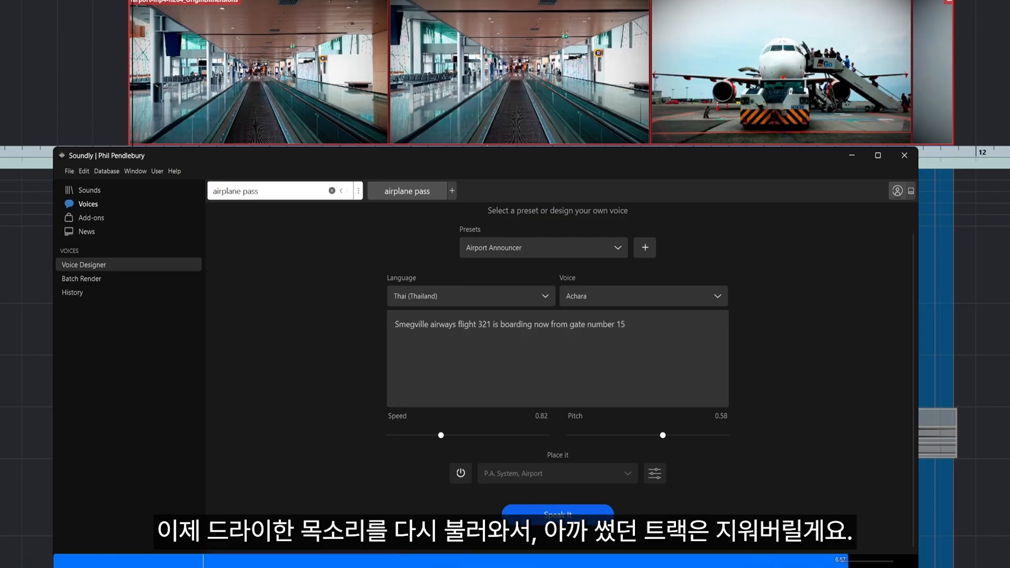
pyautogui.moveTo(203, 564); pyautogui.dragTo(189, 484)
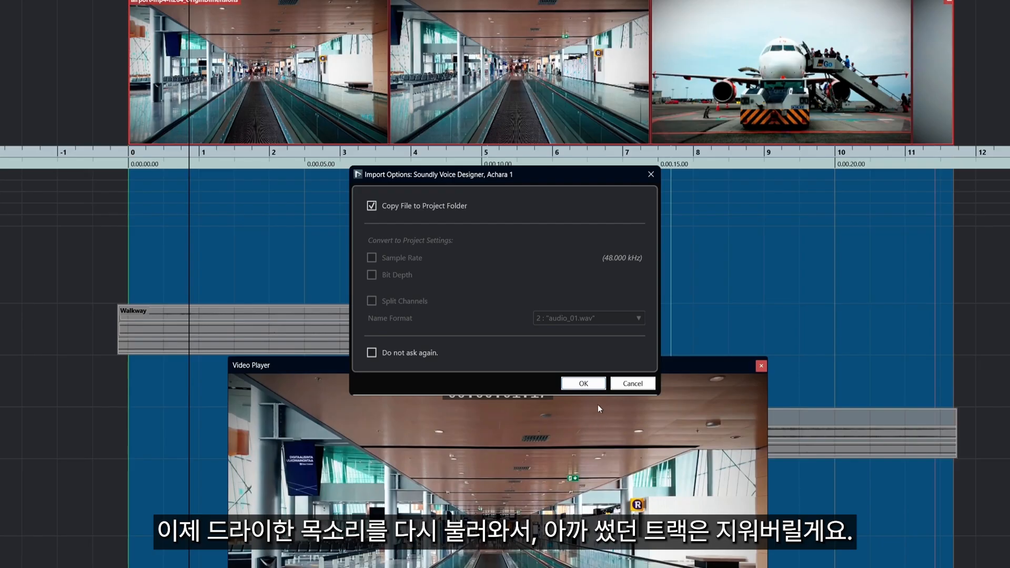
pyautogui.click(591, 385)
pyautogui.click(900, 159)
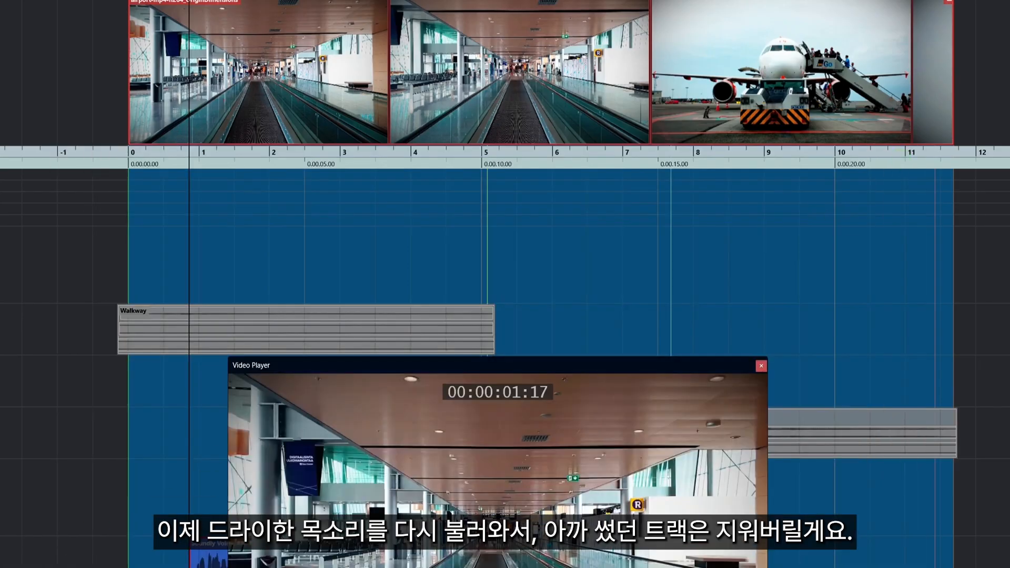
pyautogui.moveTo(1, 558); pyautogui.dragTo(1, 227)
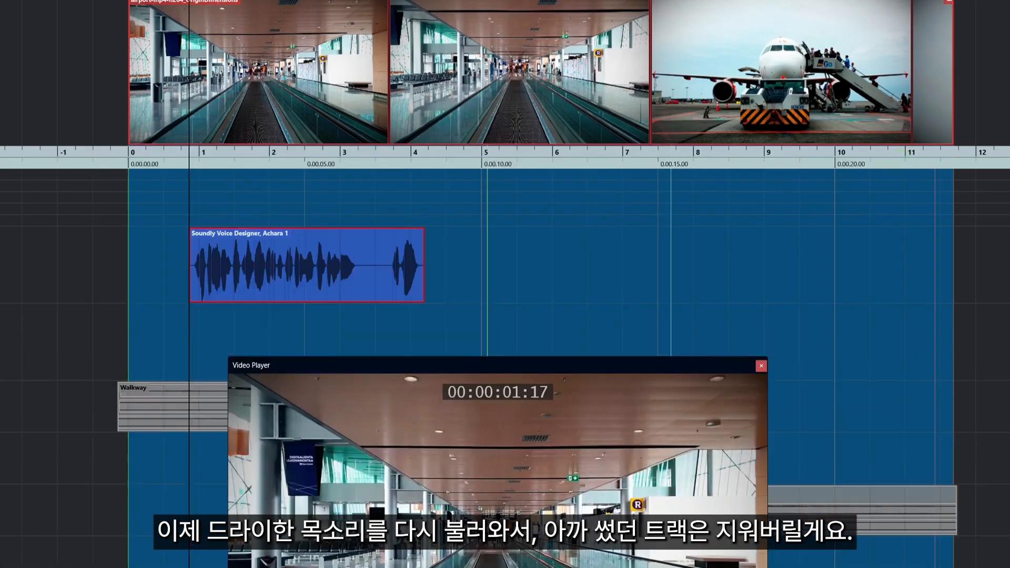
# - Remove the old track that held the previous announcement
pyautogui.rightClick(2, 359)
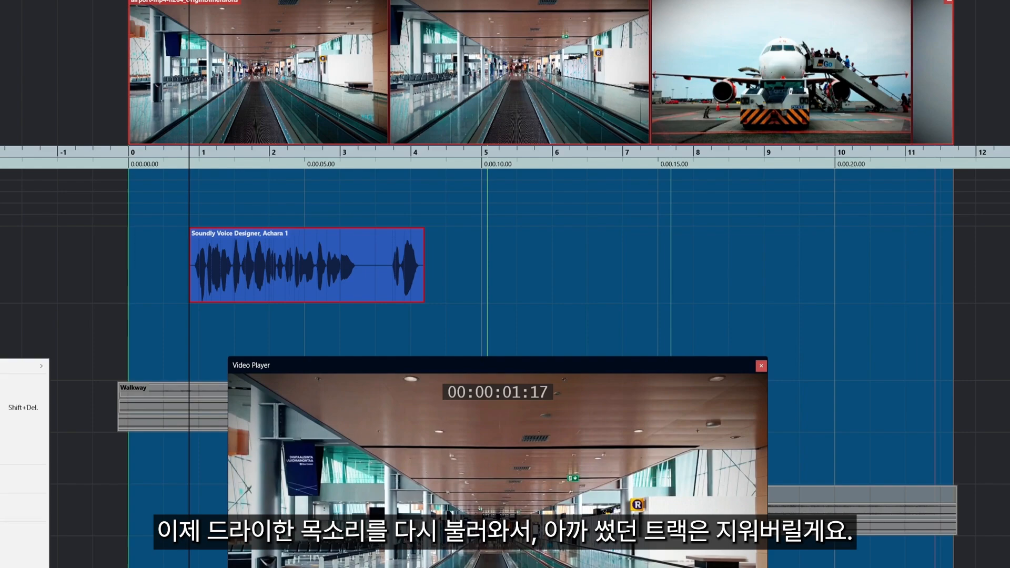
pyautogui.click(23, 407)
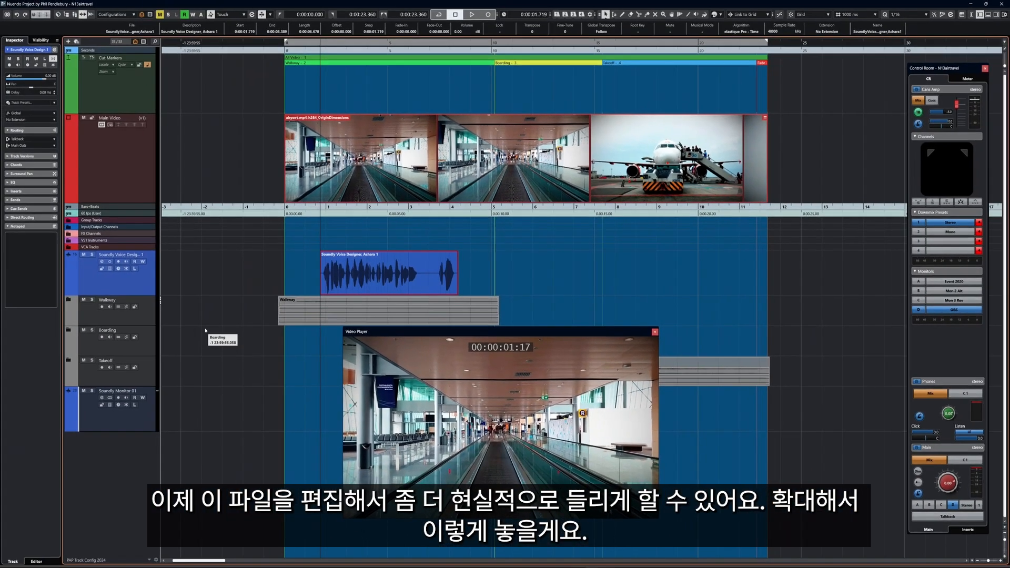
# - Split the dry announcement before its last spoken section, trim that section's leading silence and move it against the end of the first part
pyautogui.rightClick(425, 267)
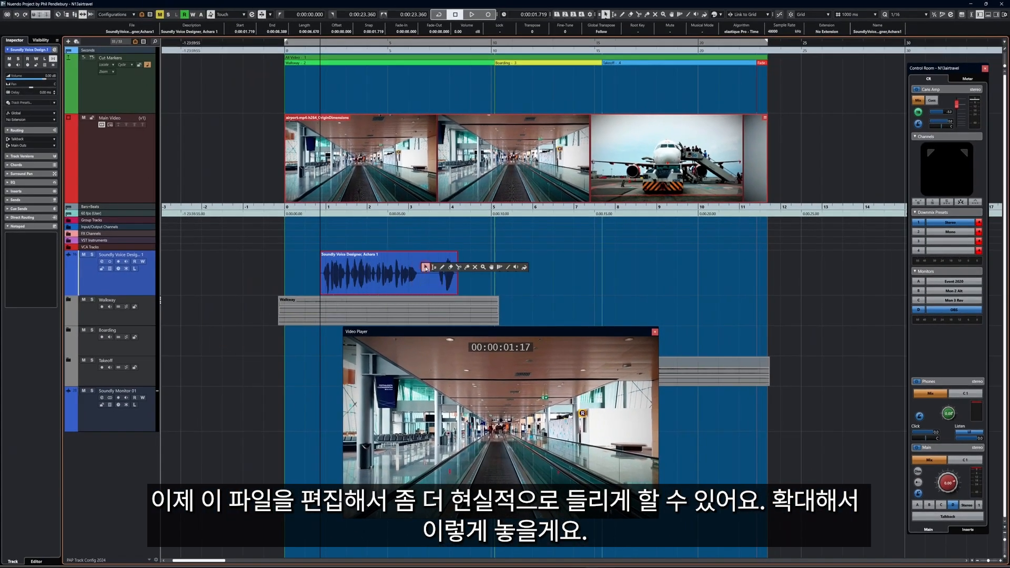
pyautogui.click(458, 267)
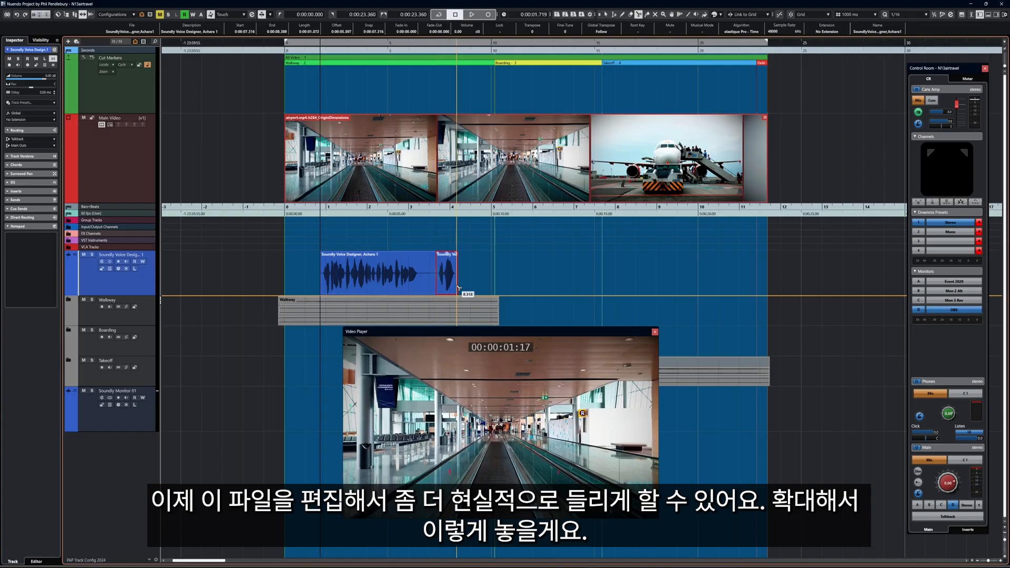
pyautogui.rightClick(458, 278)
pyautogui.click(459, 278)
pyautogui.moveTo(446, 284); pyautogui.dragTo(427, 277)
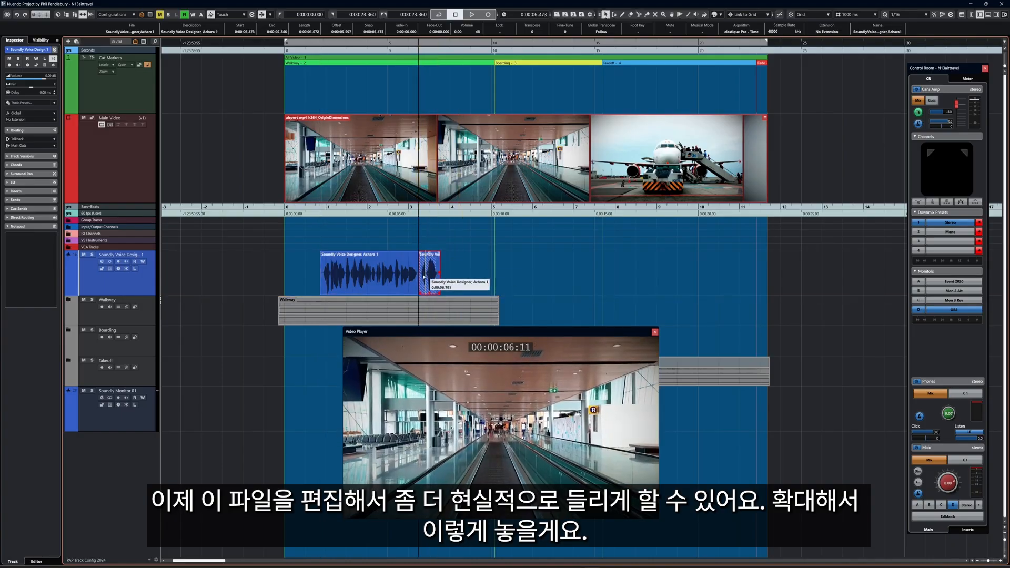
pyautogui.scroll(8, 427, 277)
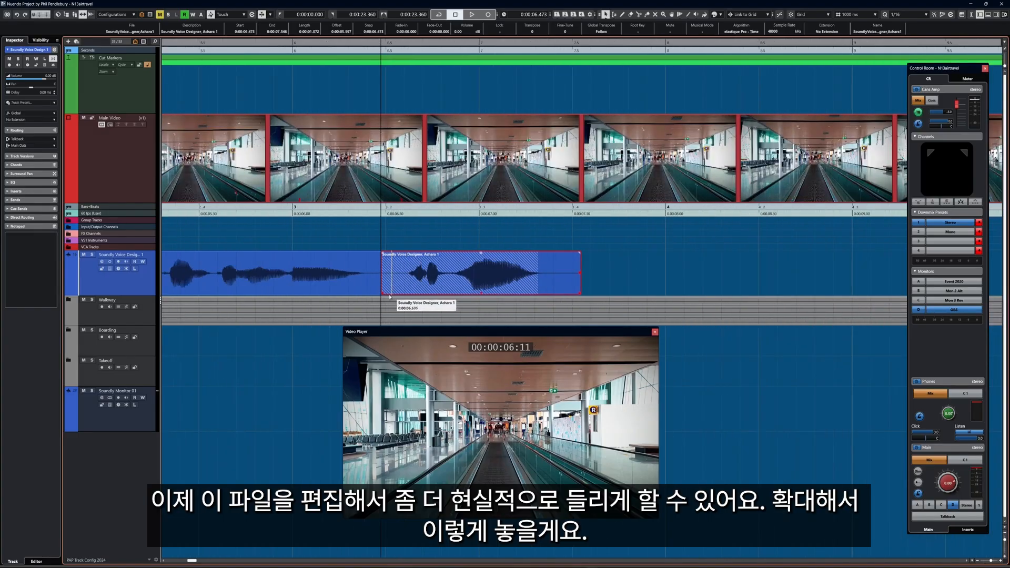
pyautogui.moveTo(383, 293)
pyautogui.mouseDown()
pyautogui.moveTo(427, 290)
pyautogui.moveTo(417, 291)
pyautogui.mouseUp()
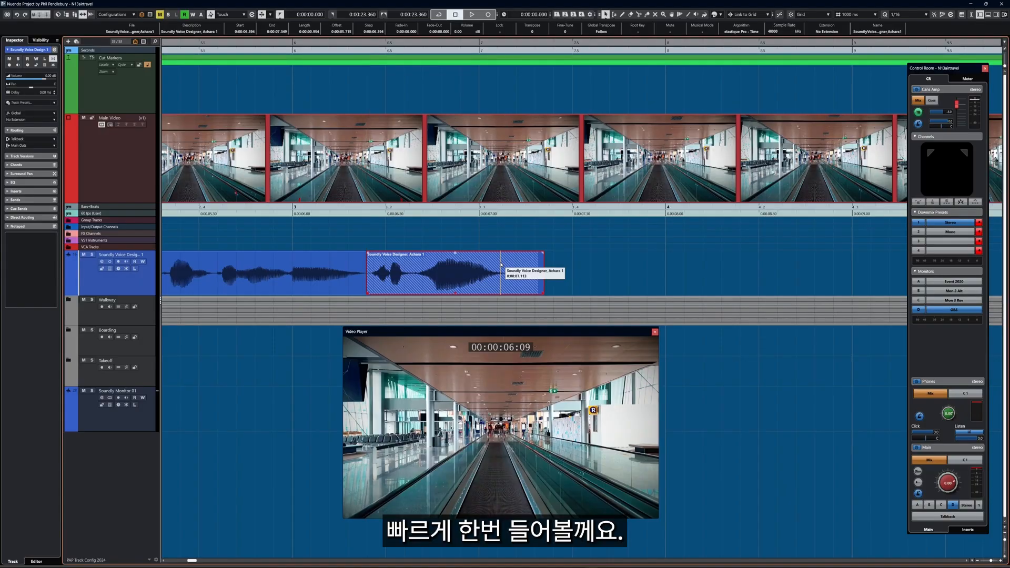
# - Play the edited dry announcement from the start of the project past the joined section
pyautogui.press('Home')
pyautogui.press('space')
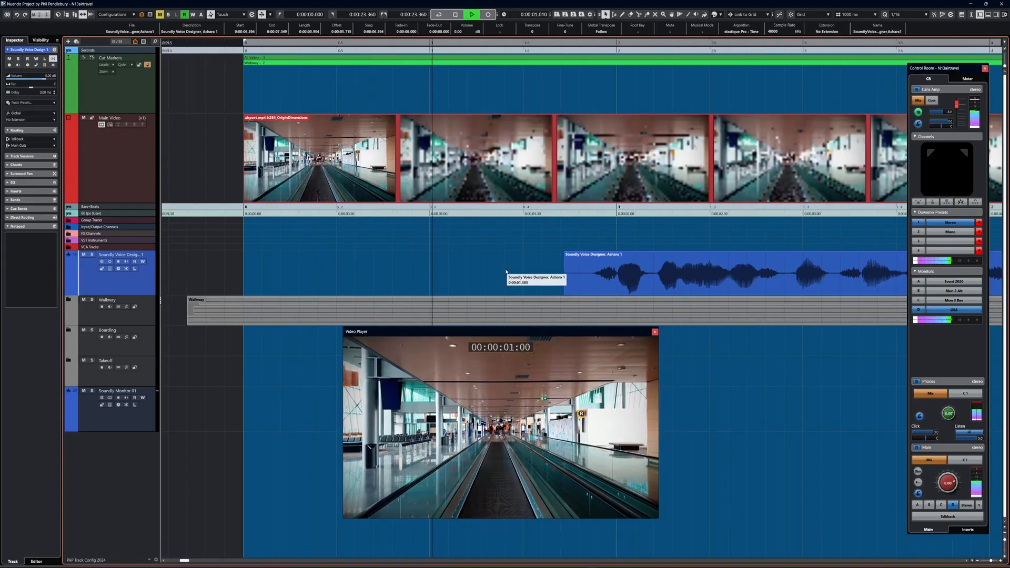
pyautogui.scroll(-4, 517, 276)
pyautogui.scroll(-2, 522, 280)
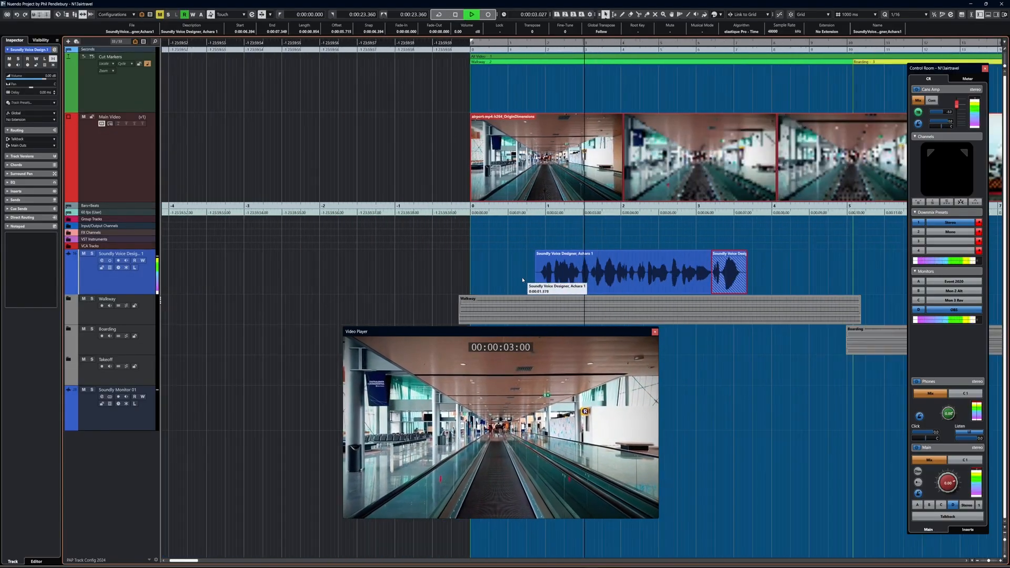
pyautogui.moveTo(194, 561); pyautogui.dragTo(207, 561)
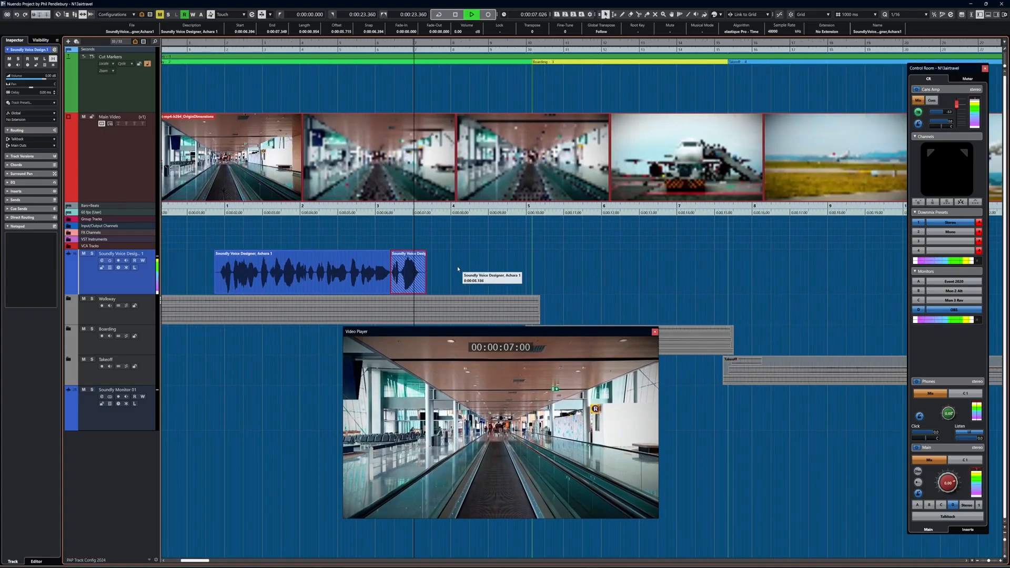
pyautogui.press('space')
pyautogui.click(442, 274)
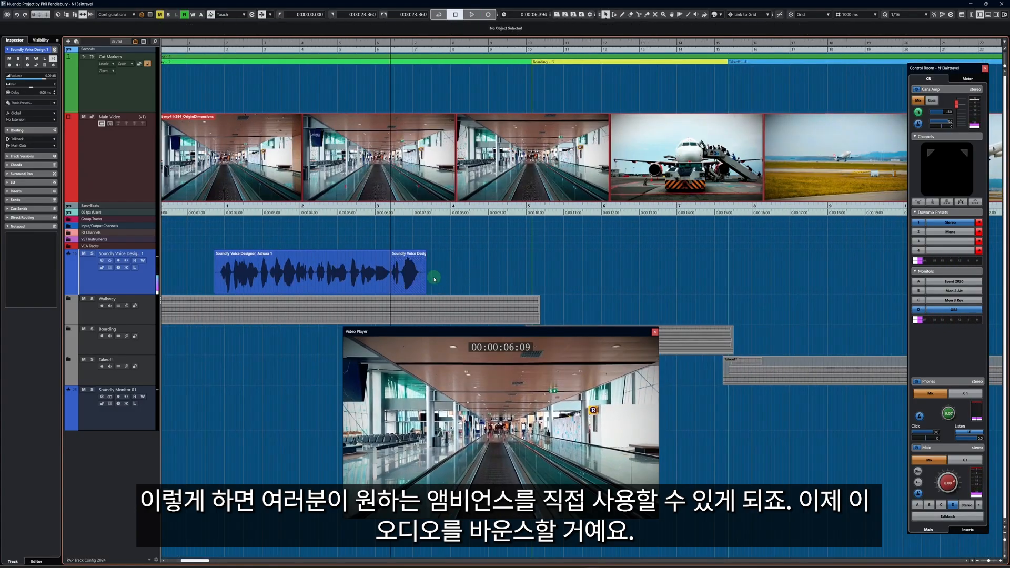
# - Lower the announcement clips' volume to about -0.41 dB and bounce both parts into one clip that replaces them
pyautogui.click(259, 274)
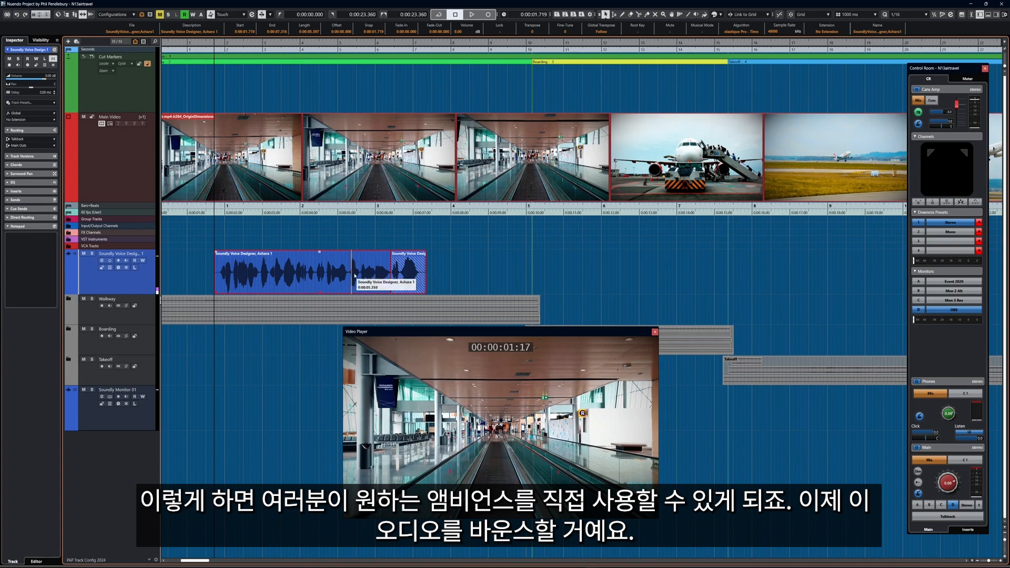
pyautogui.moveTo(408, 251); pyautogui.dragTo(407, 260)
pyautogui.click(266, 279)
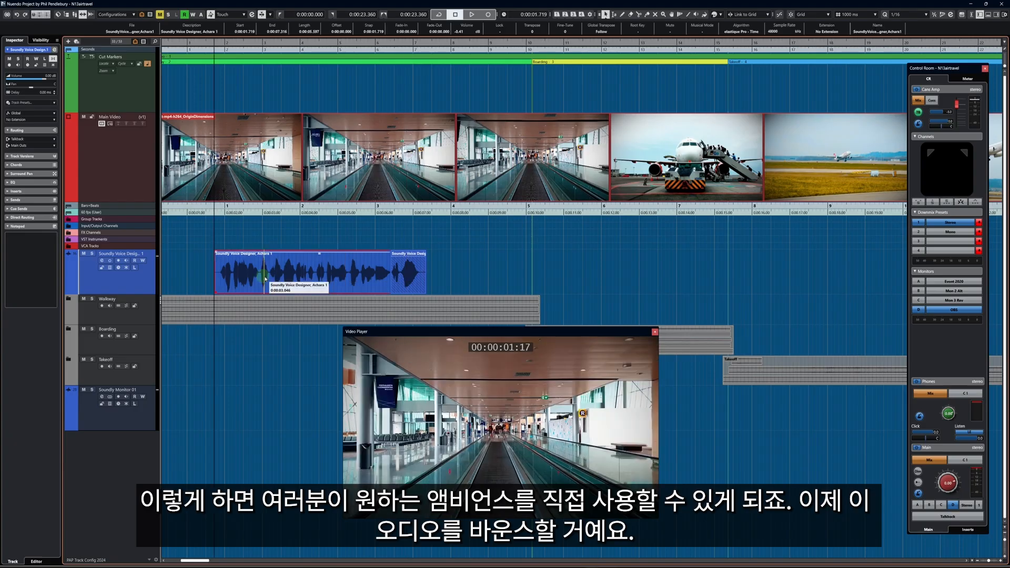
pyautogui.keyDown('shift'); pyautogui.click(415, 283); pyautogui.keyUp('shift')
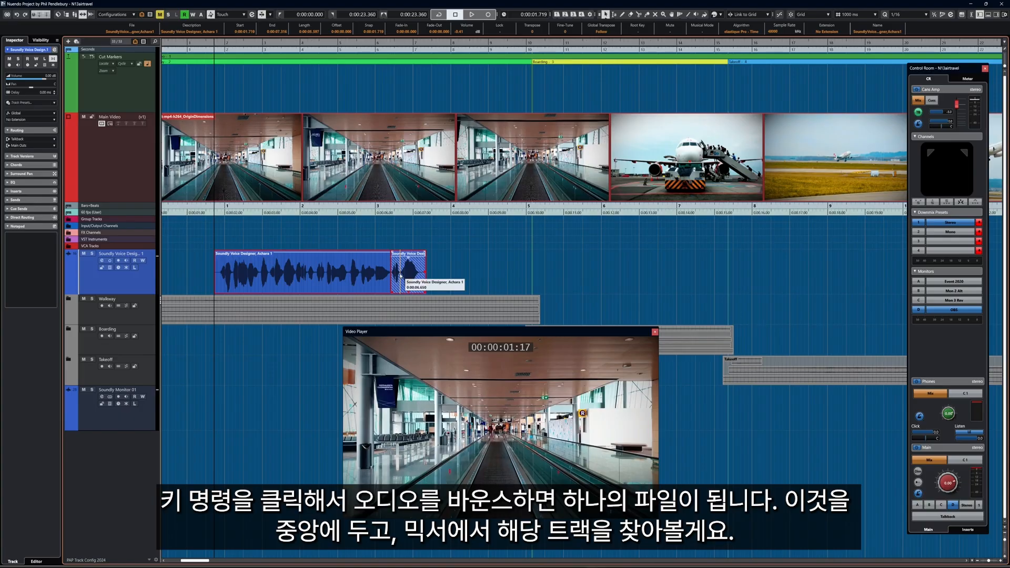
pyautogui.hotkey('ctrl', 'b')
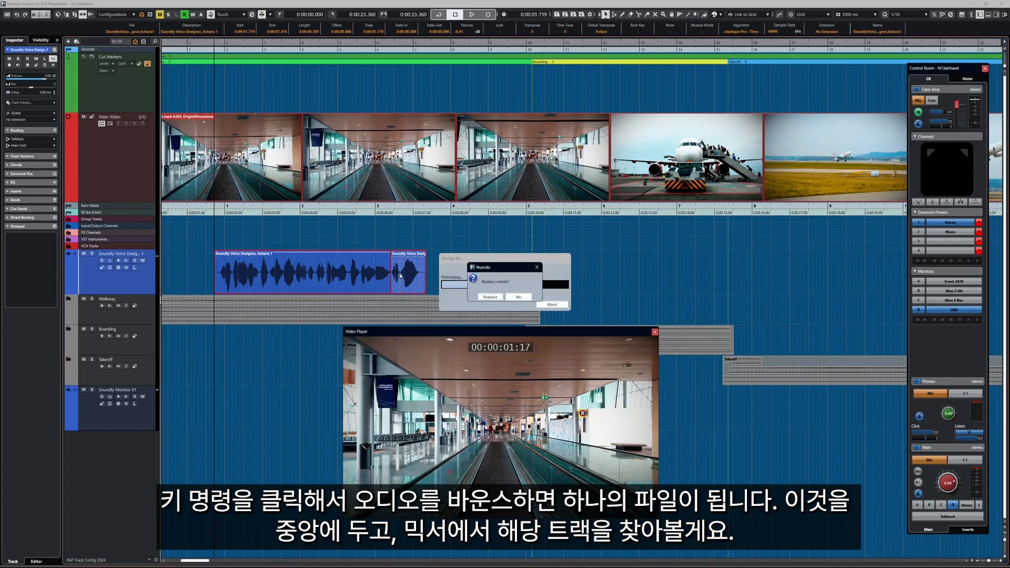
pyautogui.click(490, 297)
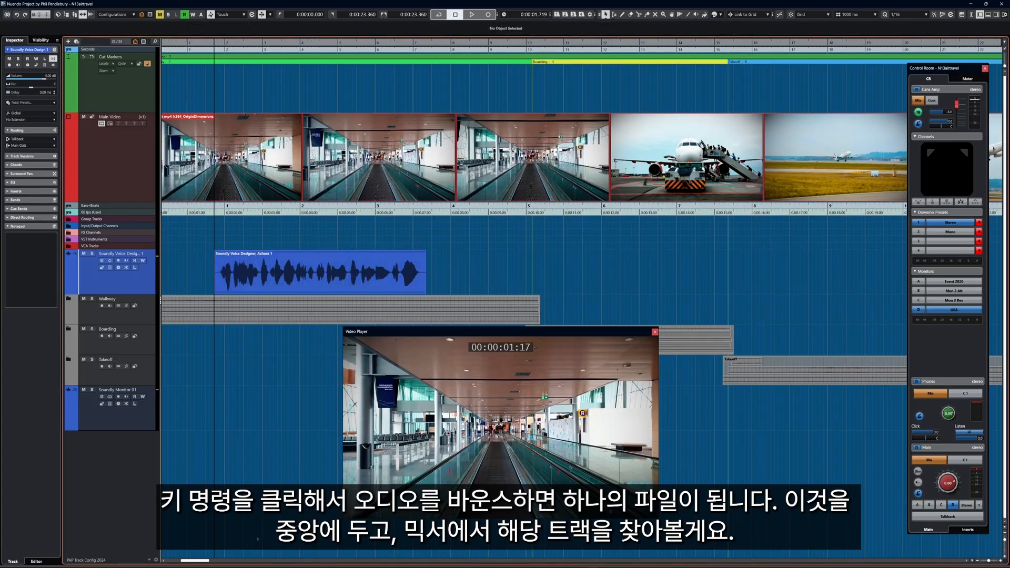
# - Move the bounced announcement clip earlier so that it starts at about 00:00:01:04
pyautogui.moveTo(201, 562)
pyautogui.mouseDown()
pyautogui.moveTo(186, 562)
pyautogui.moveTo(196, 561)
pyautogui.mouseUp()
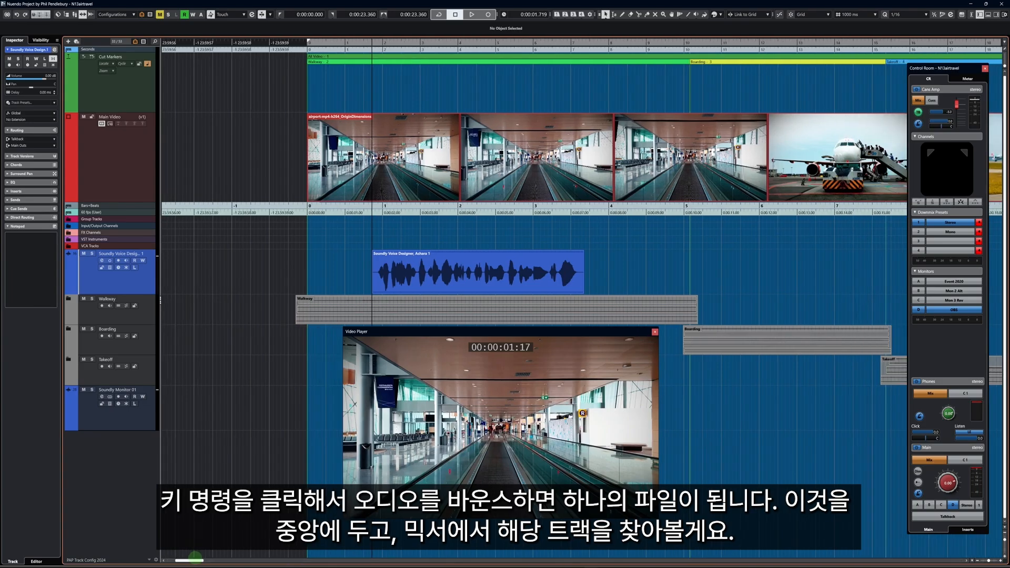
pyautogui.click(461, 277)
pyautogui.moveTo(461, 277); pyautogui.dragTo(452, 277)
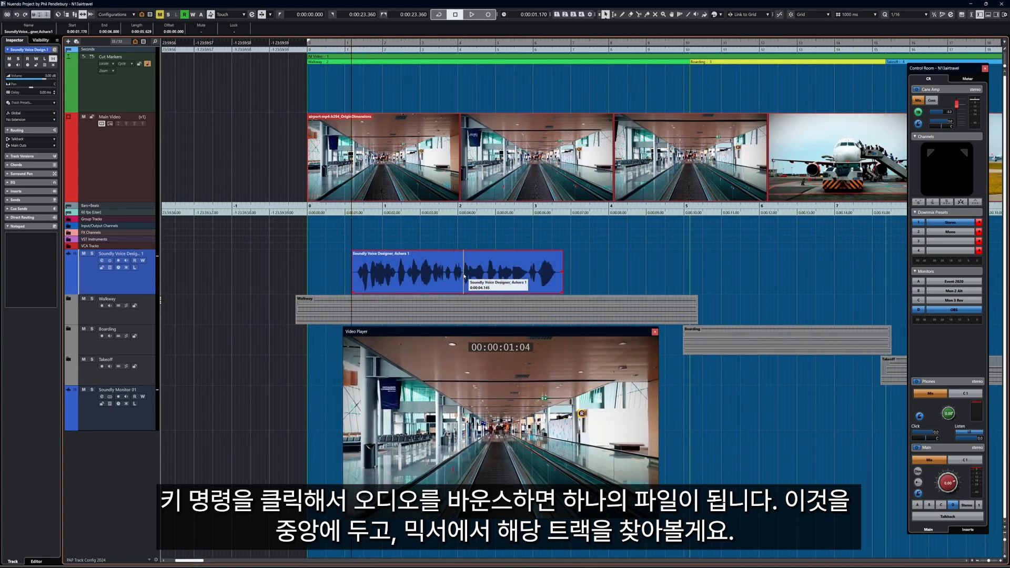
# - Show the mixer and insert the Soundly Place it plug-in on the announcement's channel
pyautogui.press('F3')
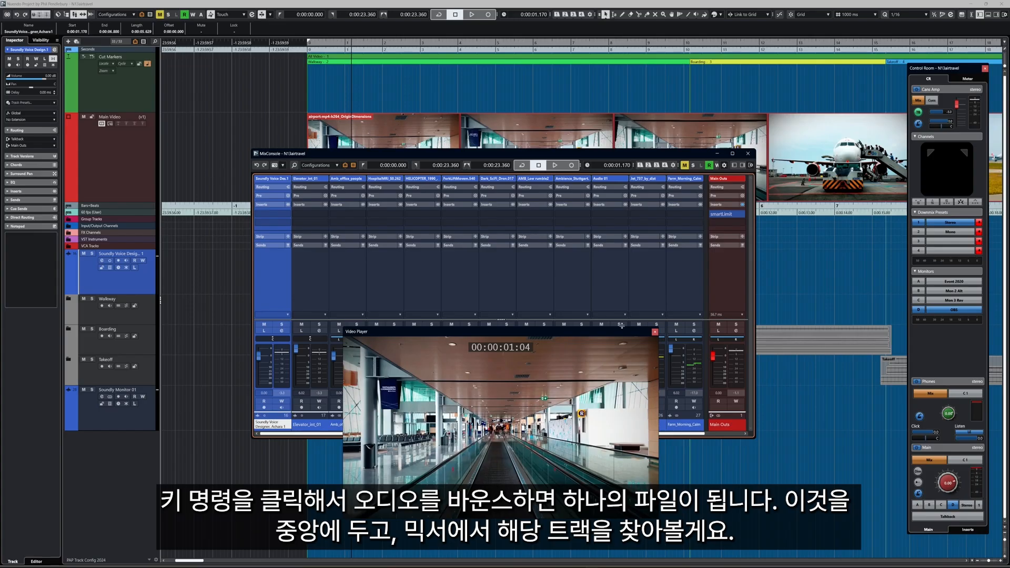
pyautogui.click(275, 216)
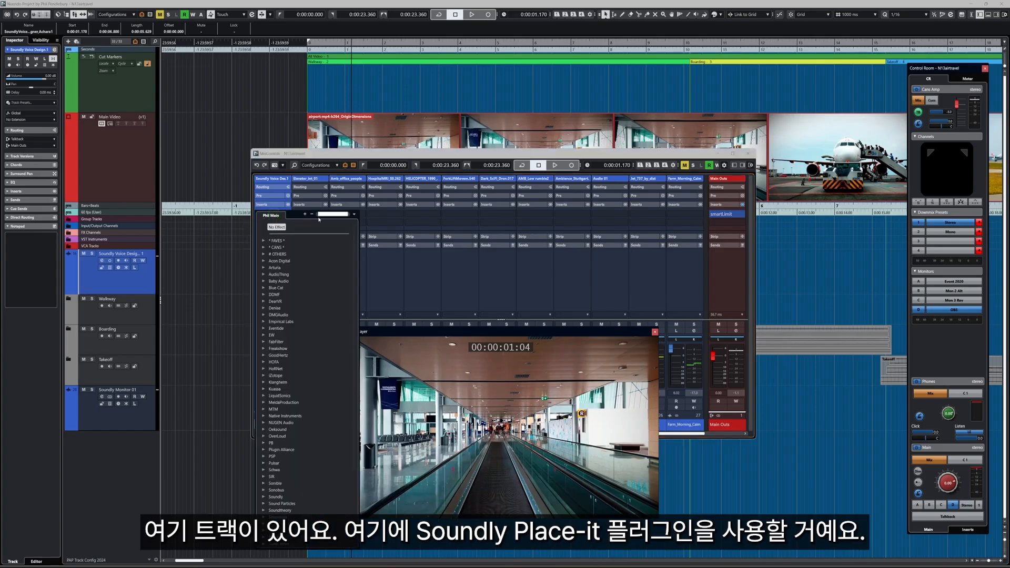
pyautogui.write('place')
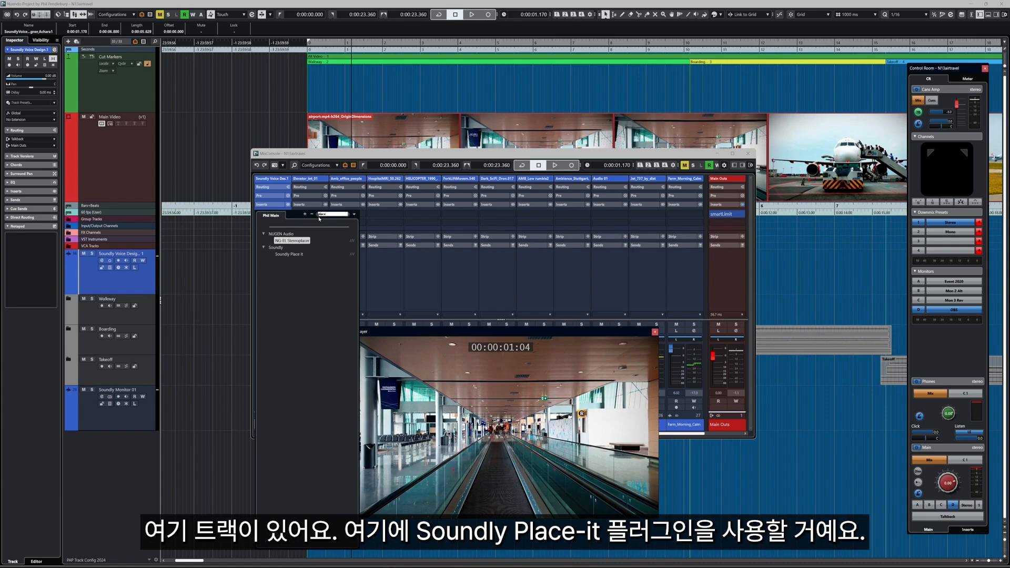
pyautogui.click(297, 256)
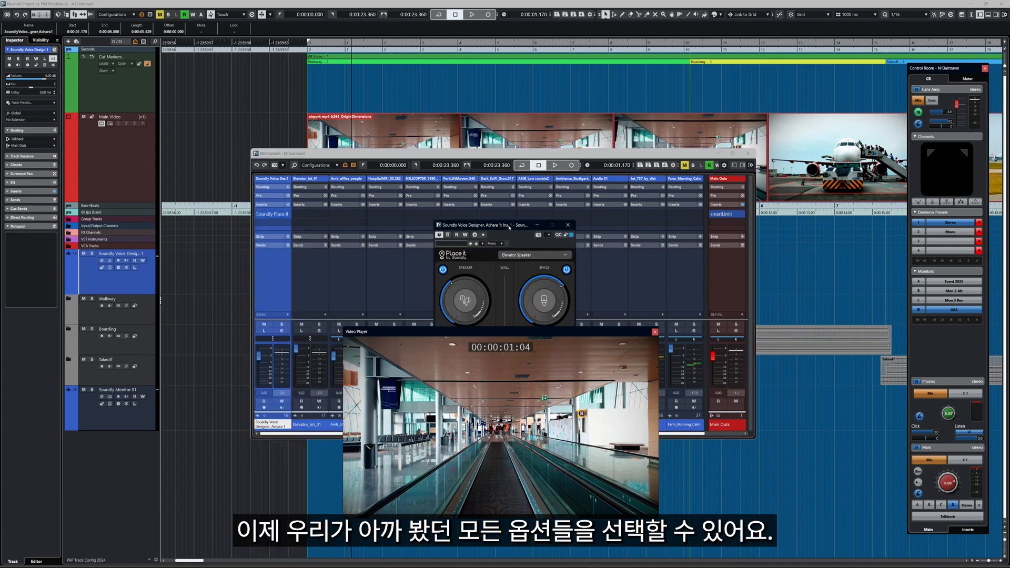
# - Set Place it to the Announcement speaker in the Airport space
pyautogui.moveTo(509, 227); pyautogui.dragTo(517, 186)
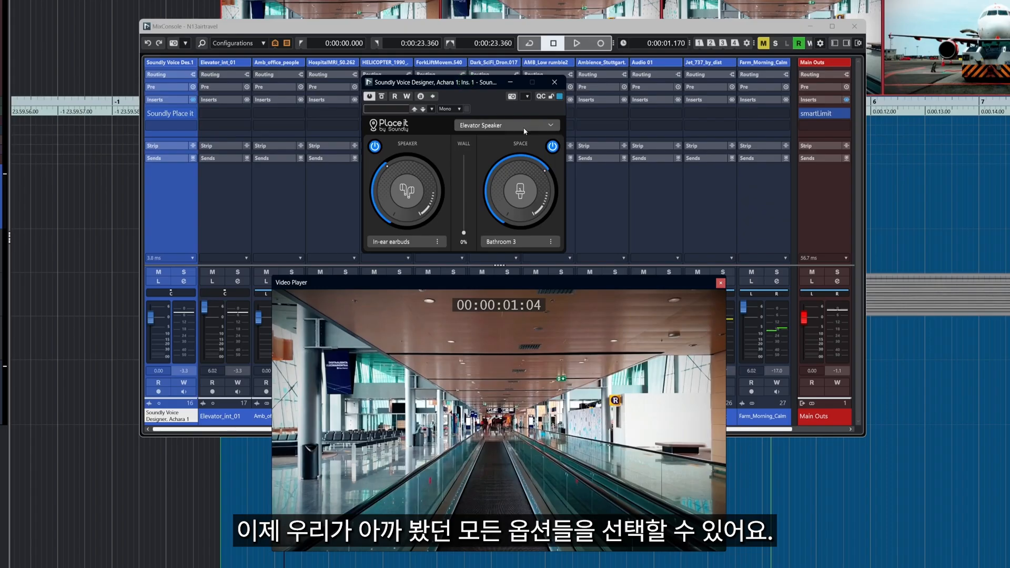
pyautogui.click(522, 129)
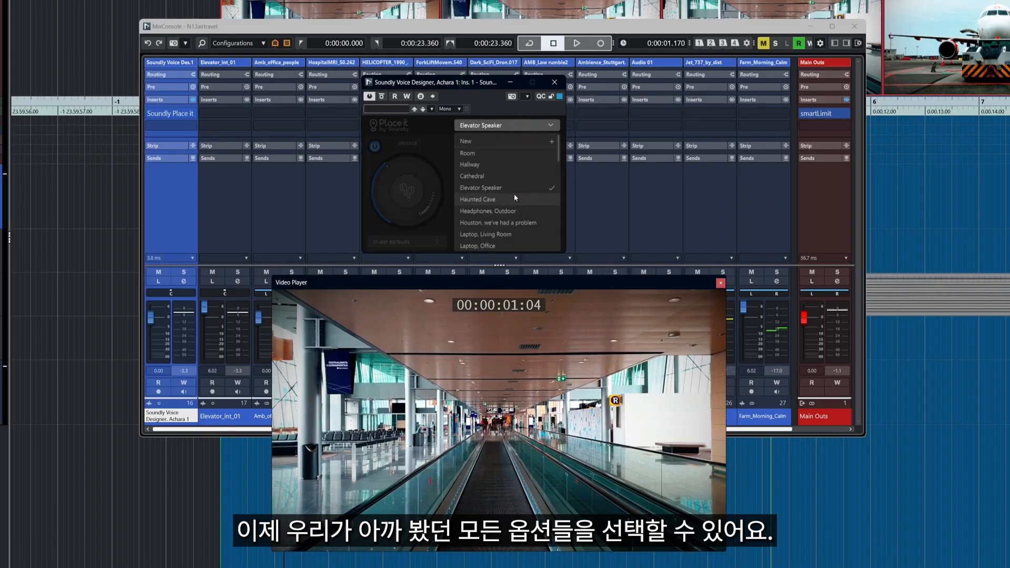
pyautogui.click(511, 189)
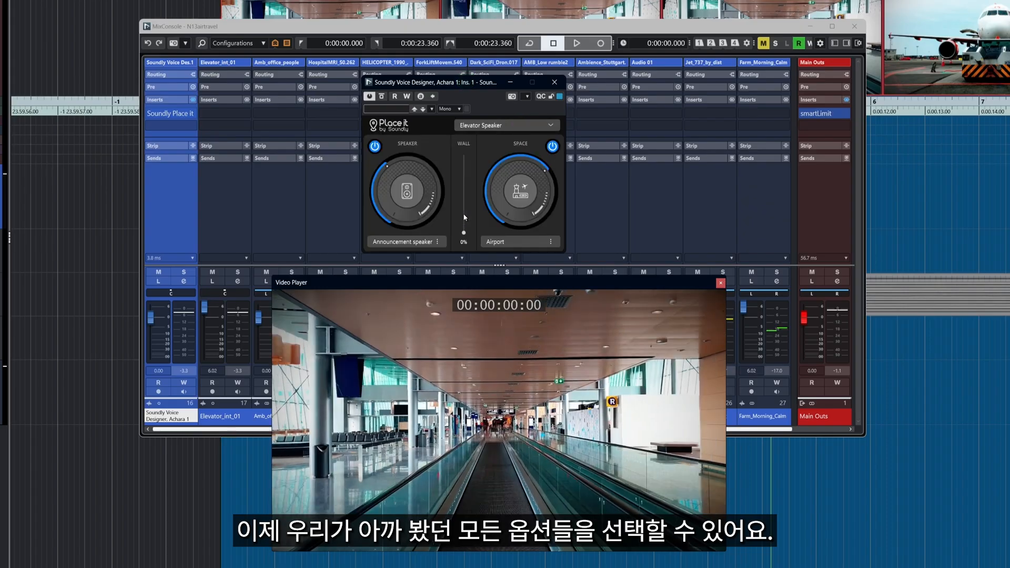
# - Play the announcement with Place it from the start and slightly reduce the speaker and space amounts while listening
pyautogui.press('space')
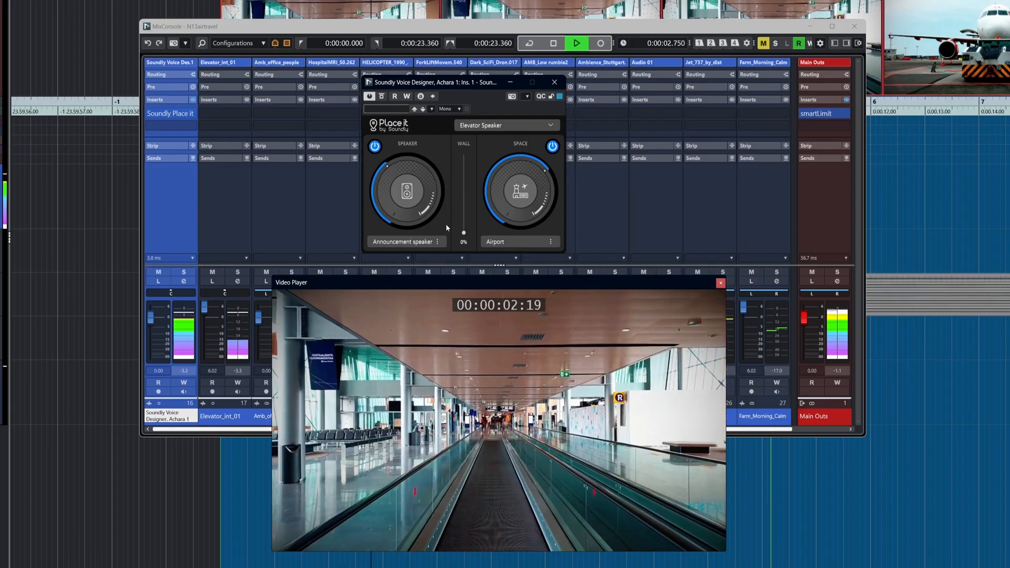
pyautogui.moveTo(387, 166); pyautogui.dragTo(379, 180)
pyautogui.moveTo(524, 163); pyautogui.dragTo(512, 169)
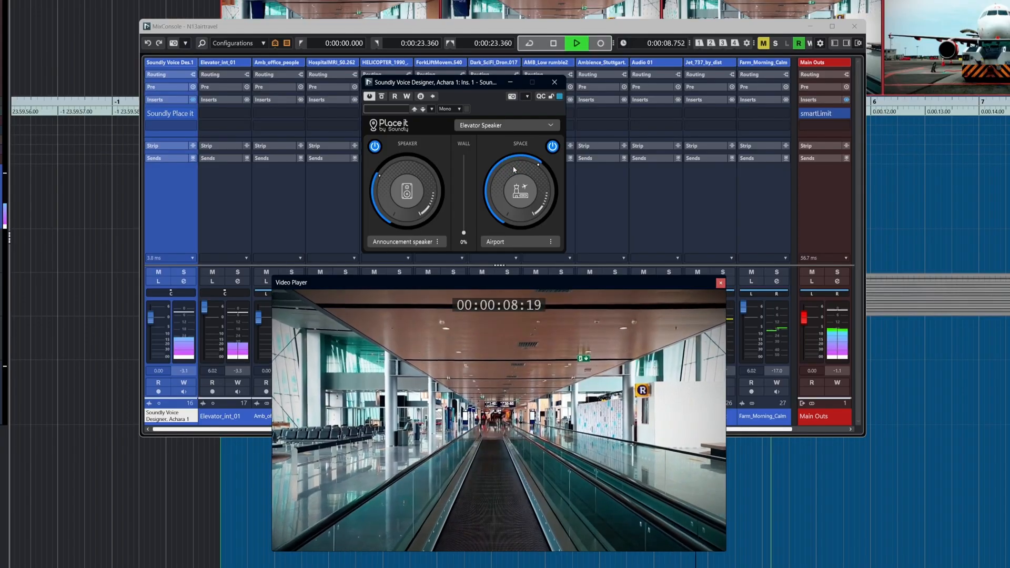
pyautogui.press('space')
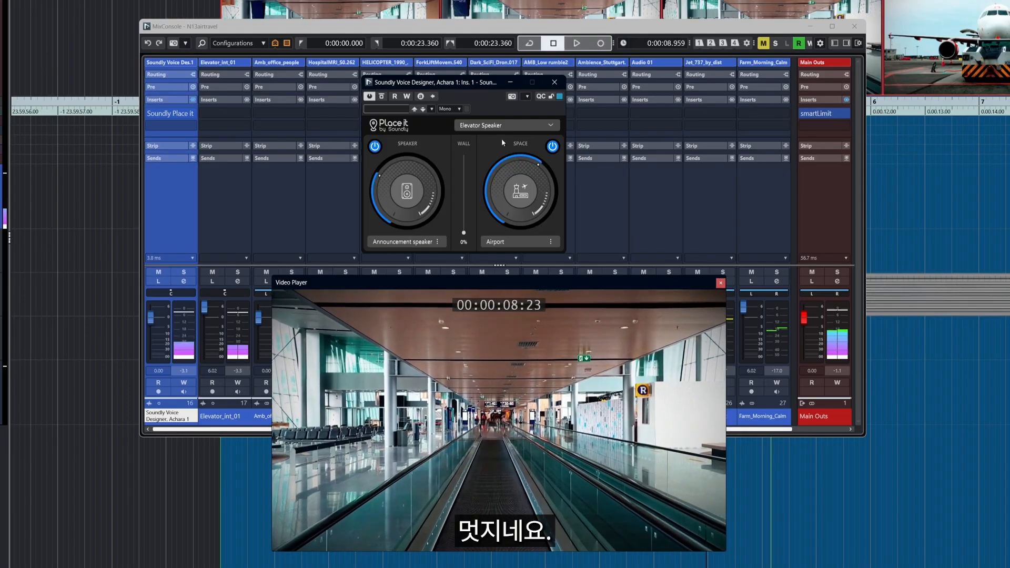
# - Hide the mixer and change the announcement track's channel configuration from mono to stereo
pyautogui.click(166, 163)
pyautogui.press('F3')
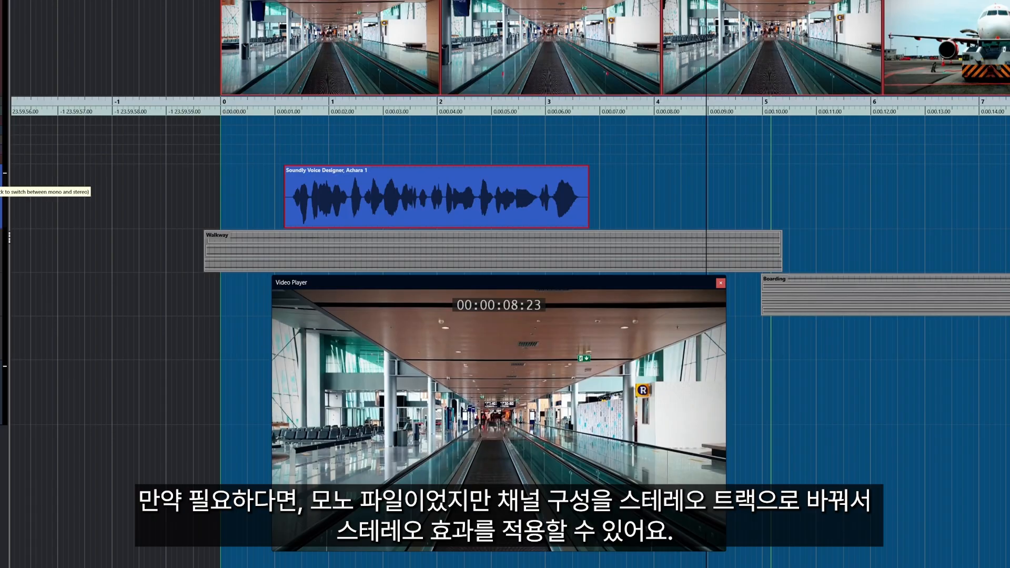
pyautogui.keyDown('alt'); pyautogui.click(1, 181); pyautogui.keyUp('alt')
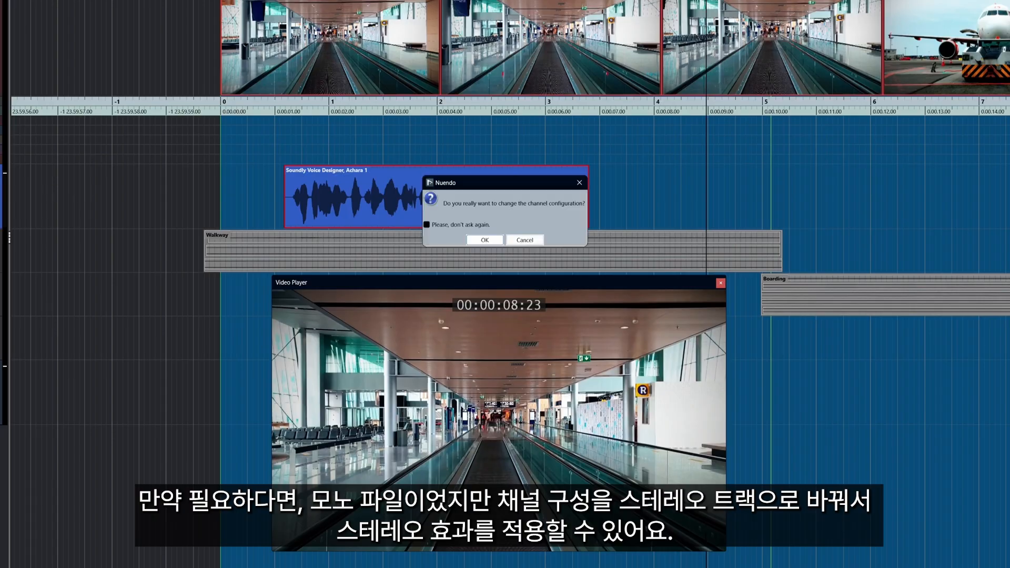
pyautogui.click(484, 239)
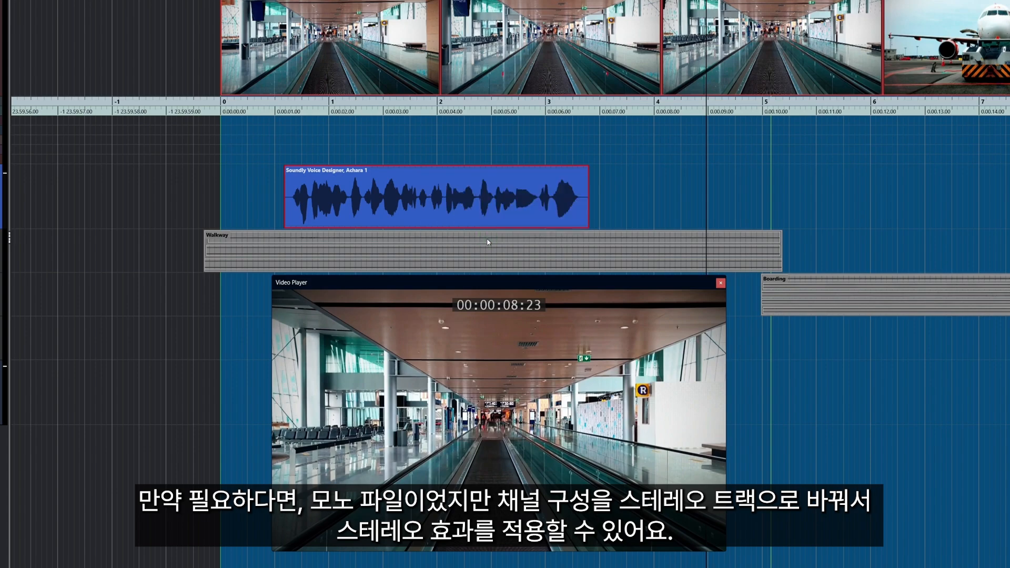
# - Show the mixer again, play from the start and lower the announcement channel's fader to about -4.52 dB
pyautogui.press('F3')
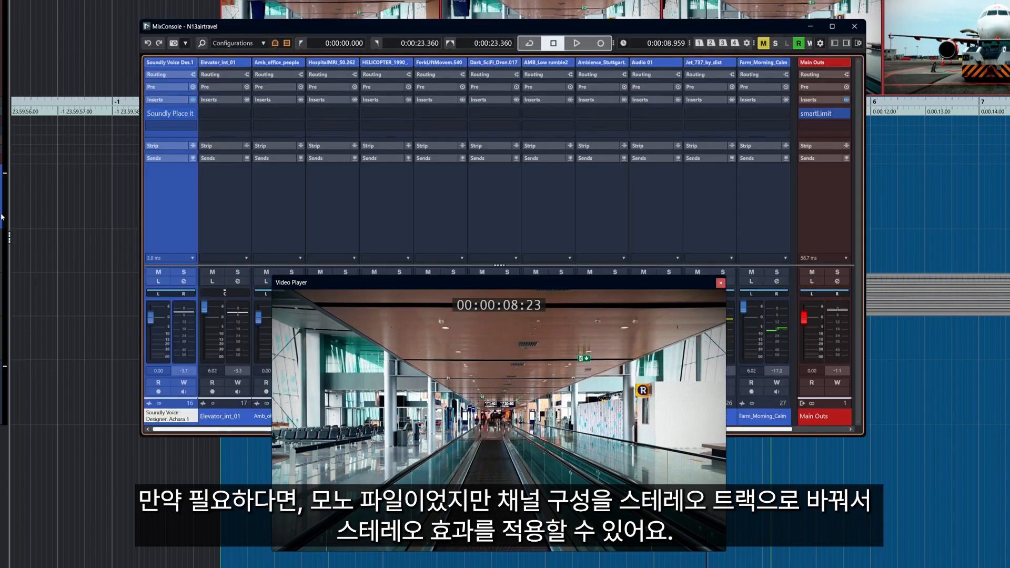
pyautogui.press('.')
pyautogui.press('space')
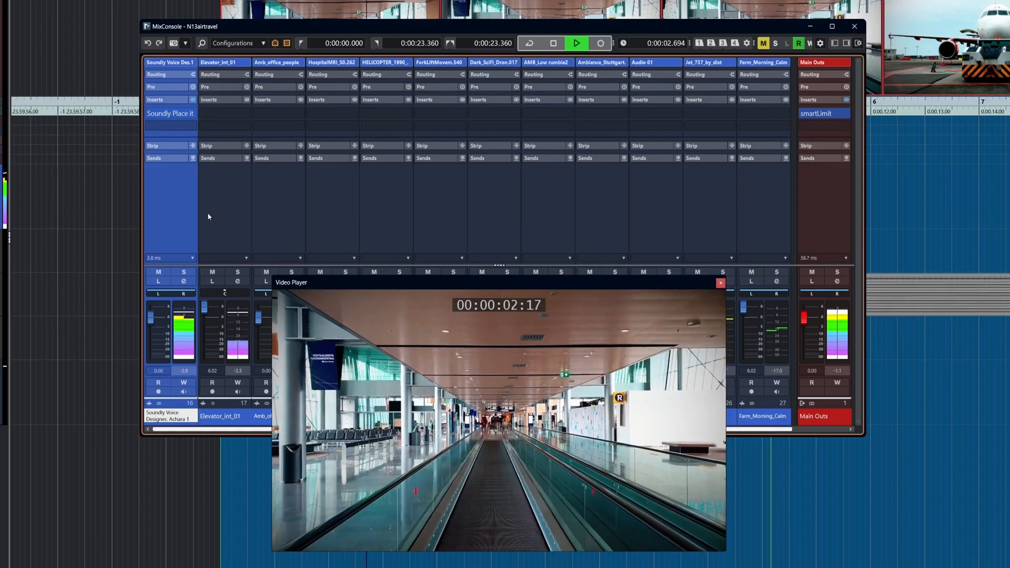
pyautogui.moveTo(150, 318); pyautogui.dragTo(151, 333)
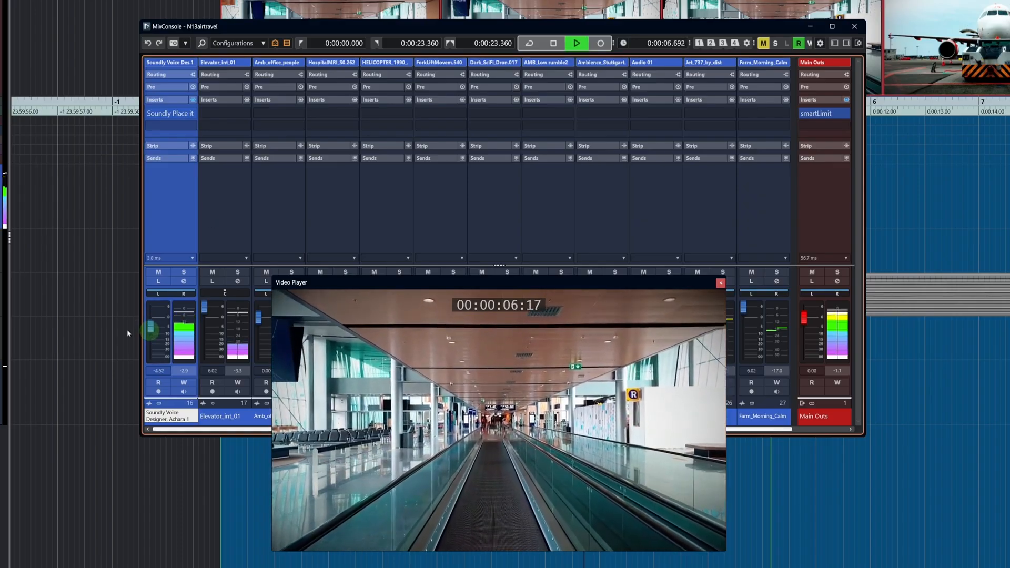
pyautogui.press('space')
pyautogui.click(105, 332)
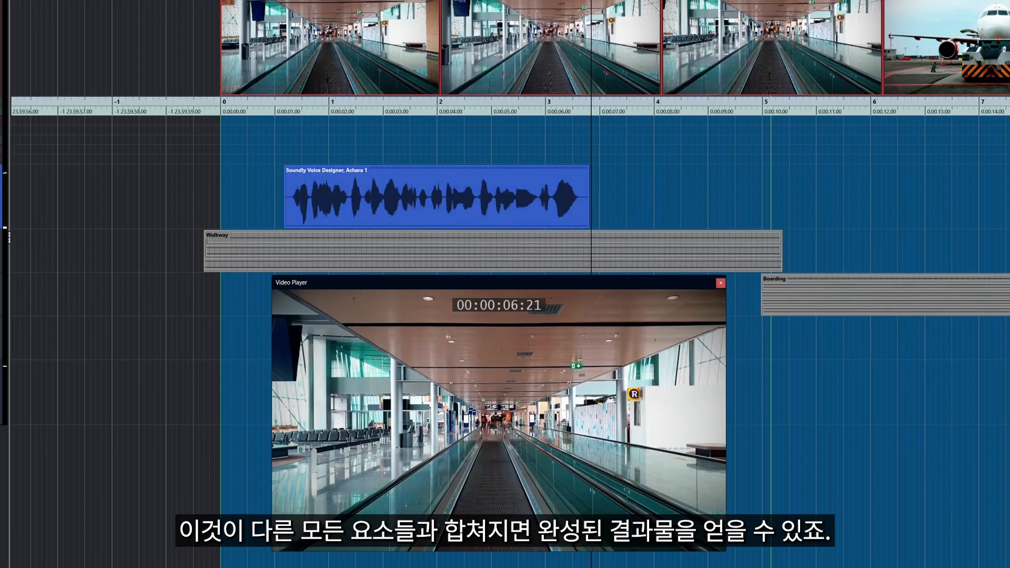
# - Play the project from the start to hear the announcement together with the other sounds
pyautogui.click(625, 184)
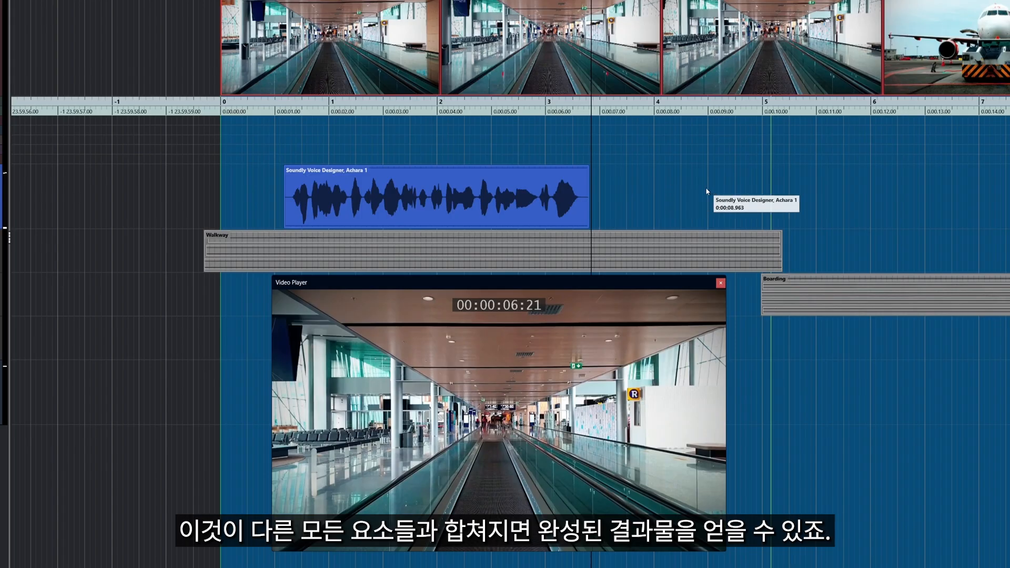
pyautogui.press('Home')
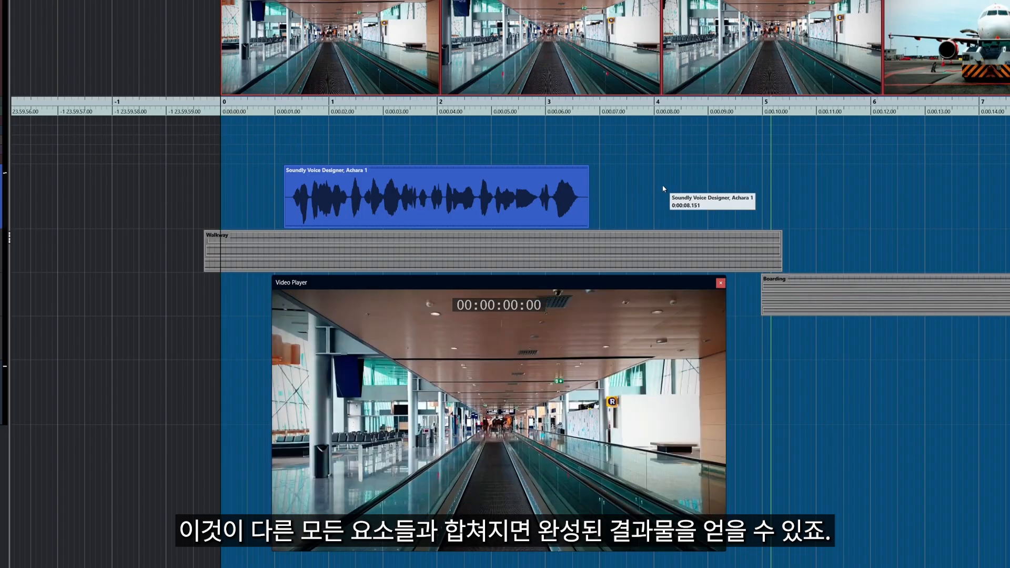
pyautogui.press('space')
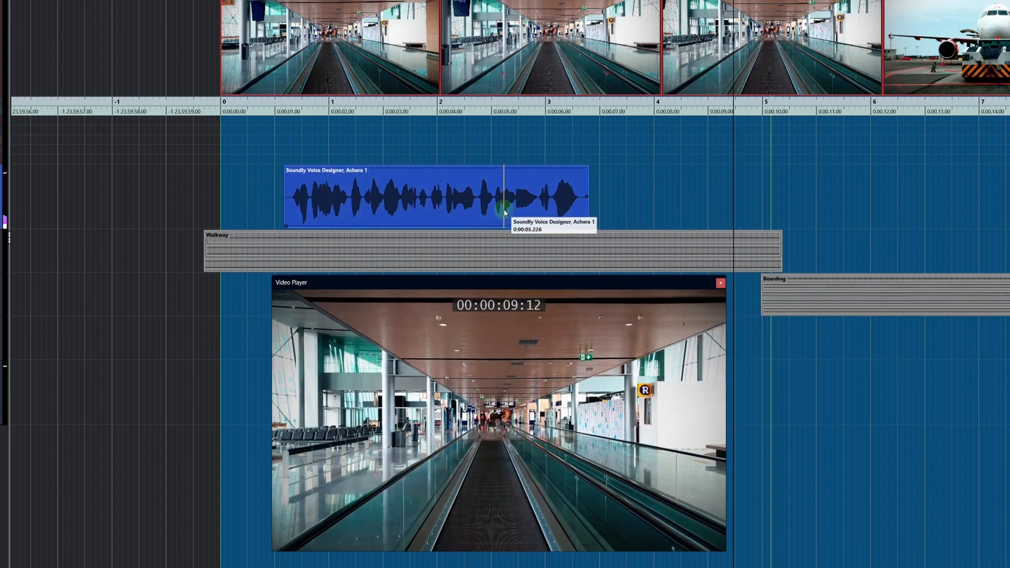
# - Move the announcement clip along the timeline so that it starts at about 3.945 s
pyautogui.moveTo(508, 217); pyautogui.dragTo(664, 218)
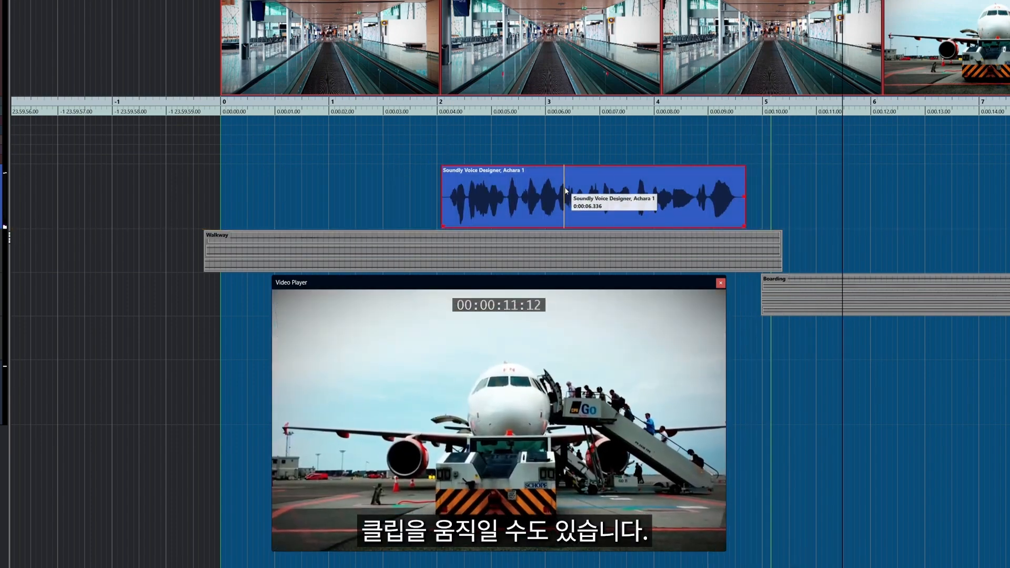
pyautogui.moveTo(567, 206); pyautogui.dragTo(562, 192)
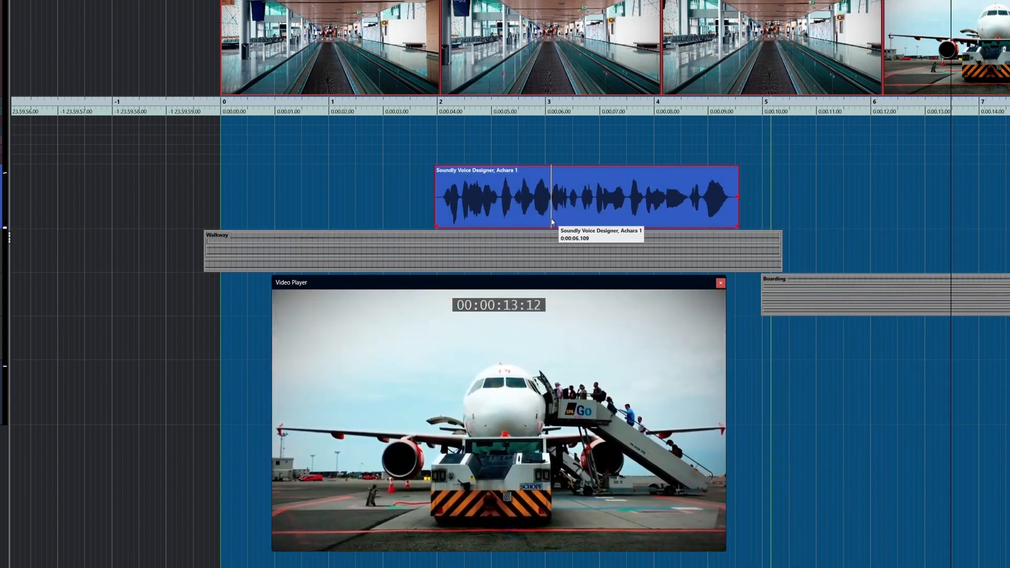
pyautogui.scroll(-3, 473, 192)
pyautogui.scroll(1, 463, 192)
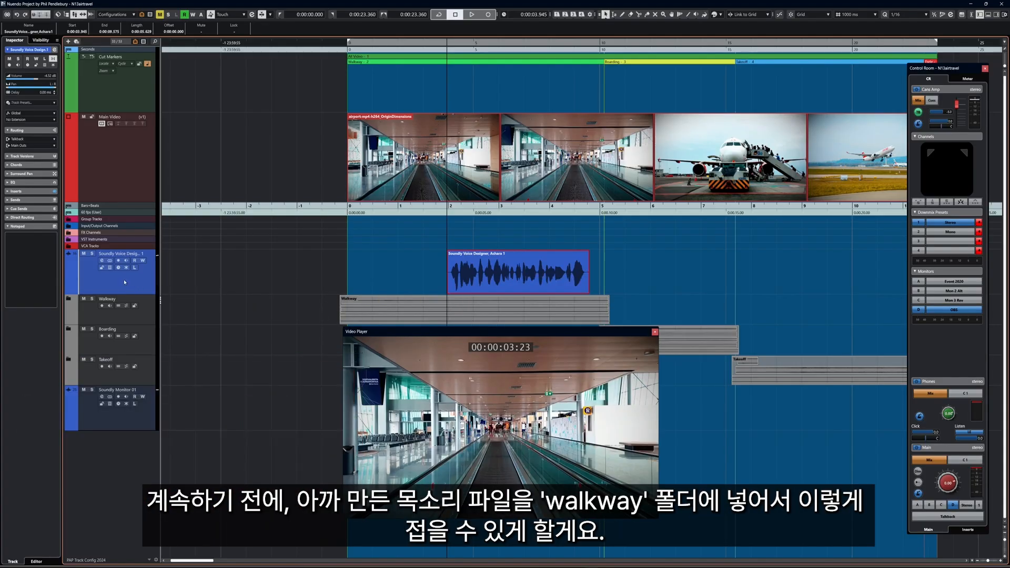
# - Put the Soundly Voice Designer track into the Walkway folder, collapse the folder, and show the mixer with the video player hidden
pyautogui.moveTo(125, 282); pyautogui.dragTo(123, 310)
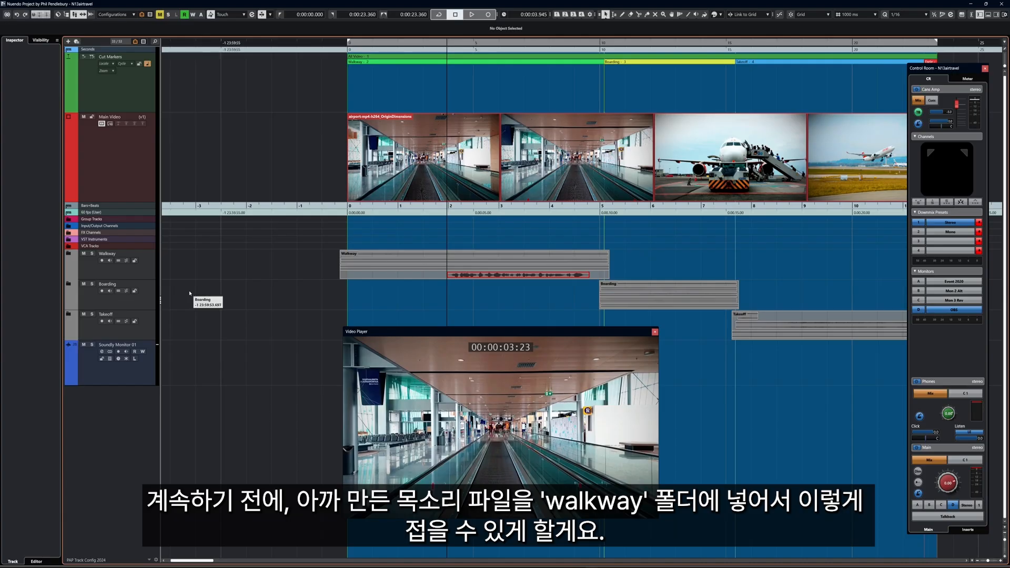
pyautogui.click(69, 255)
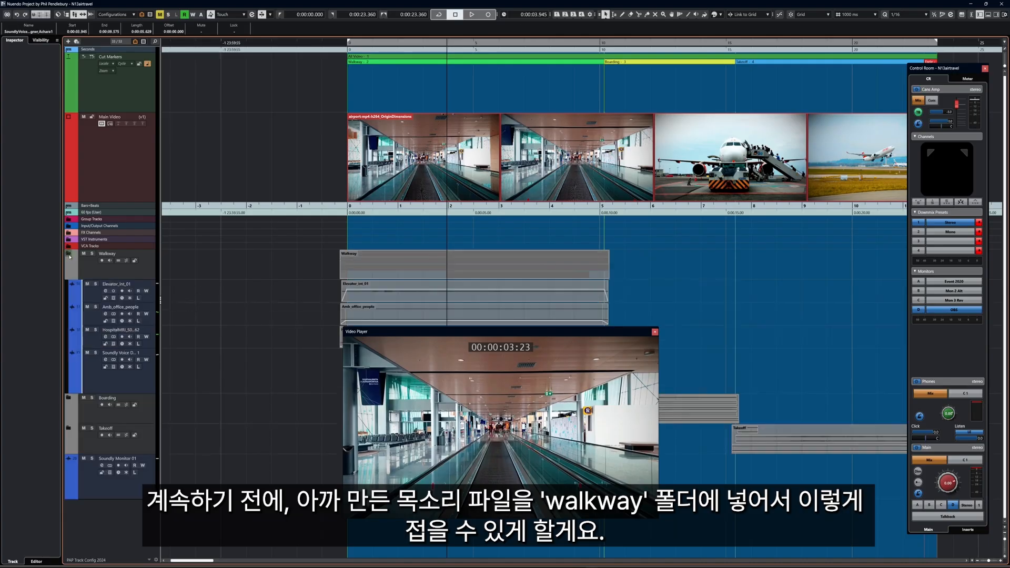
pyautogui.click(68, 255)
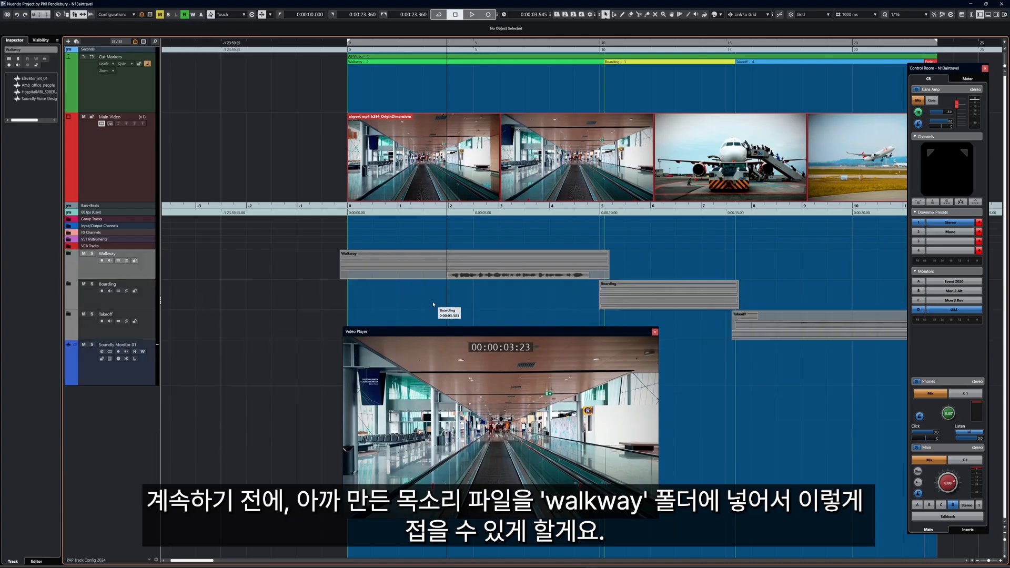
pyautogui.press('F3')
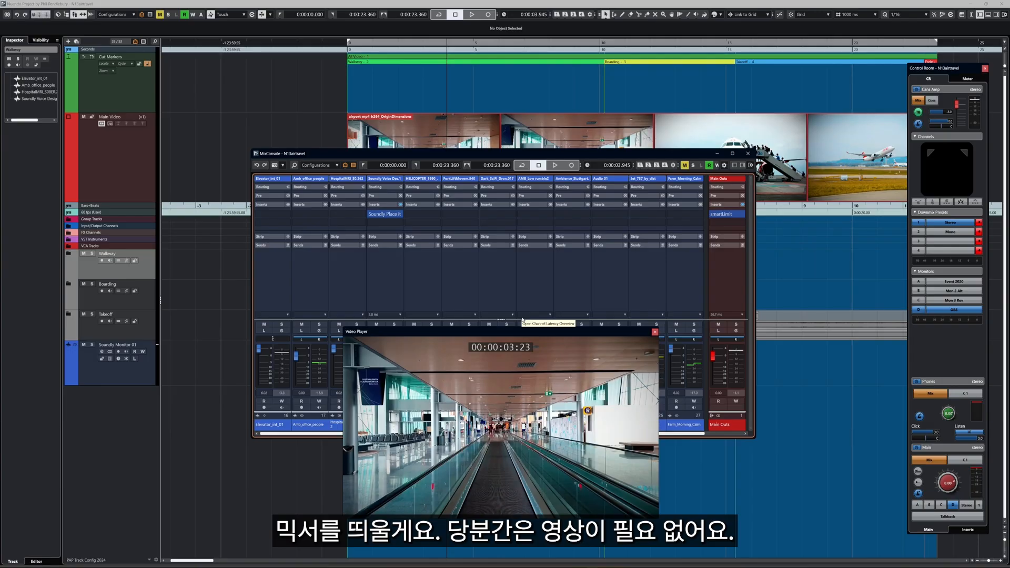
pyautogui.press('F8')
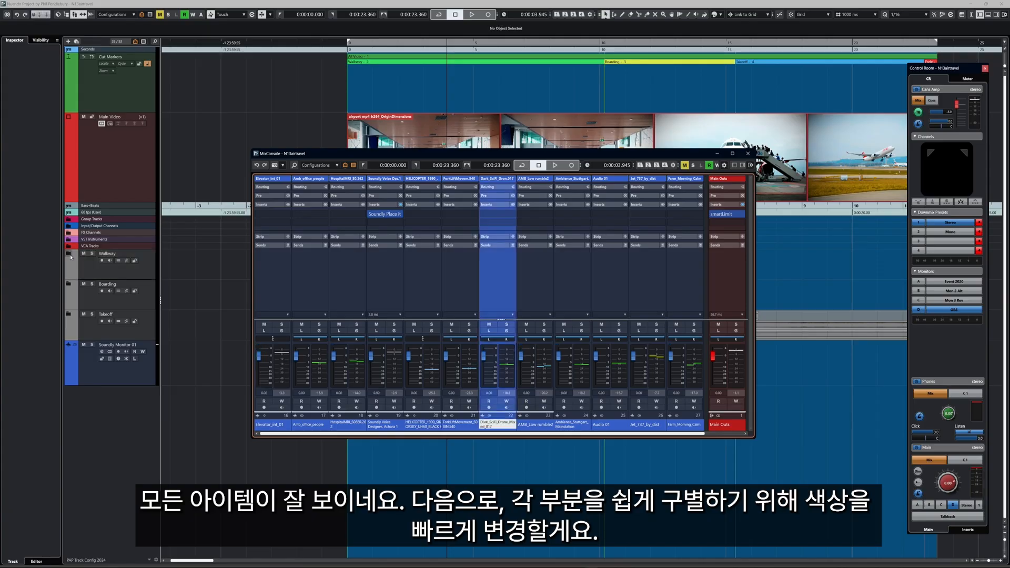
# - Expand the Walkway folder and color its four tracks, from Elevator_int_01 to the Soundly Voice Designer track, red
pyautogui.click(69, 254)
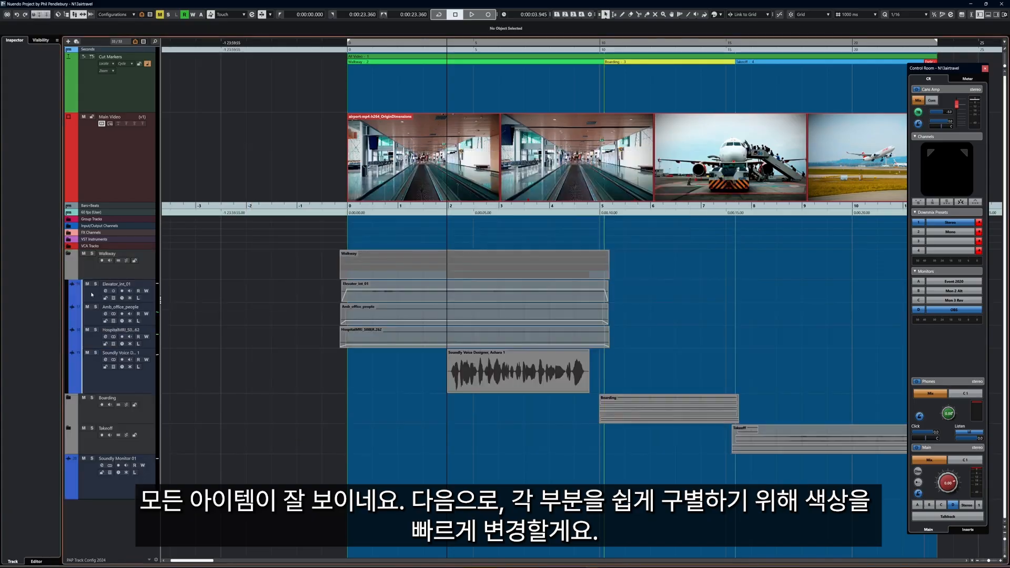
pyautogui.click(92, 295)
pyautogui.keyDown('shift'); pyautogui.click(100, 375); pyautogui.keyUp('shift')
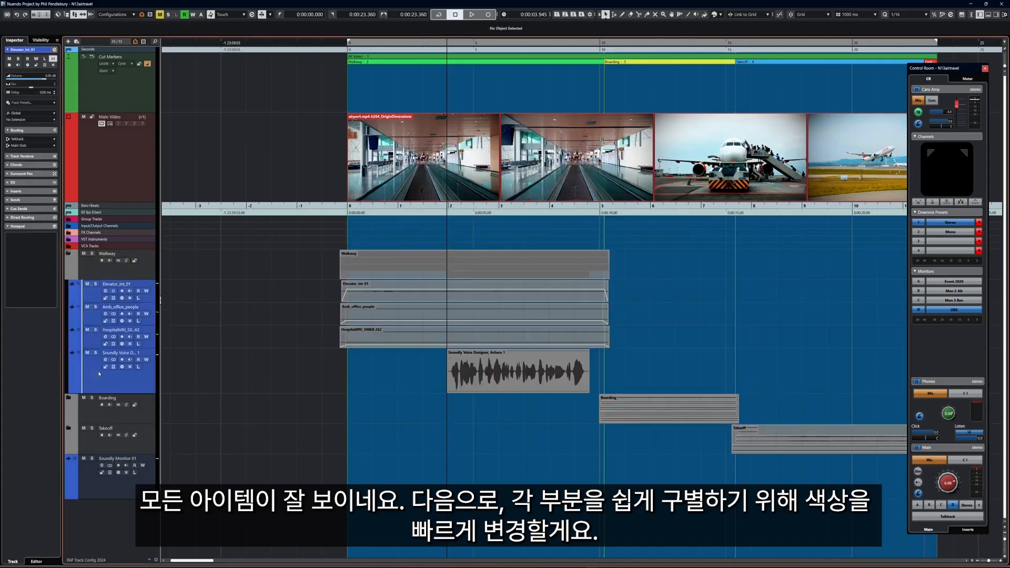
pyautogui.rightClick(95, 334)
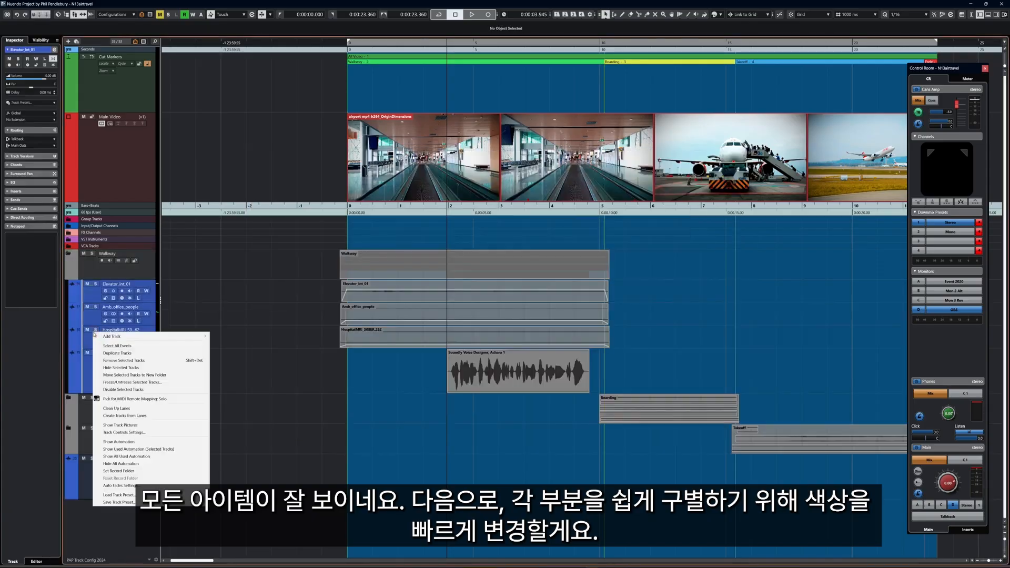
pyautogui.click(717, 15)
pyautogui.click(719, 15)
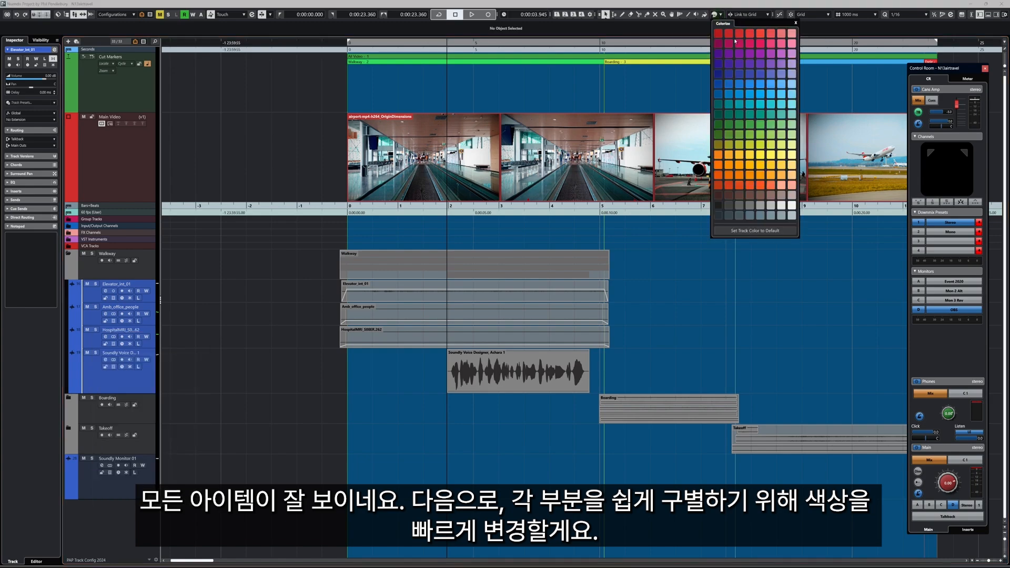
pyautogui.click(718, 33)
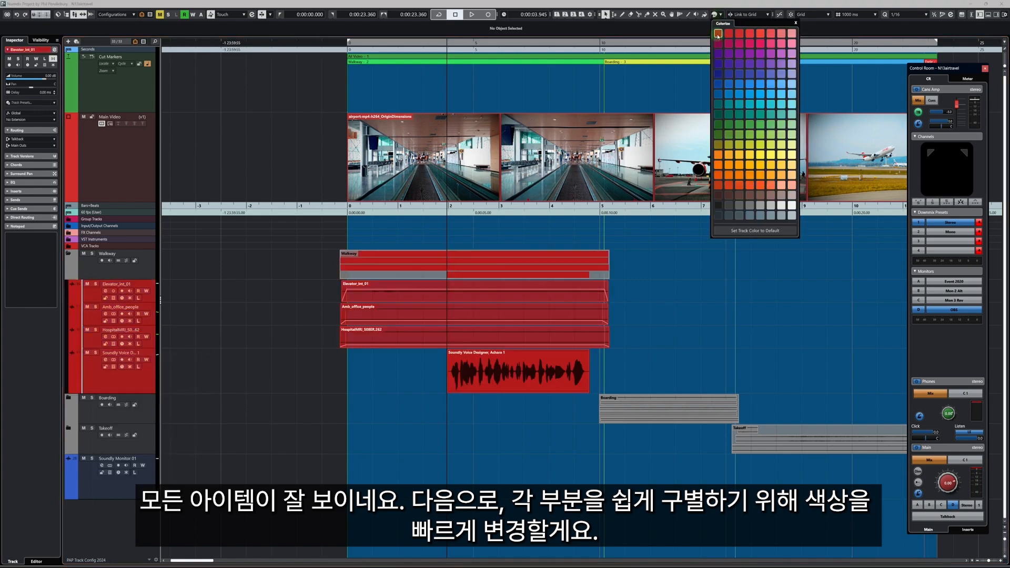
# - Expand the Boarding folder and color its five tracks, from the helicopter to the Stuttgart ambience, green
pyautogui.click(68, 399)
pyautogui.scroll(-1, 106, 403)
pyautogui.click(94, 403)
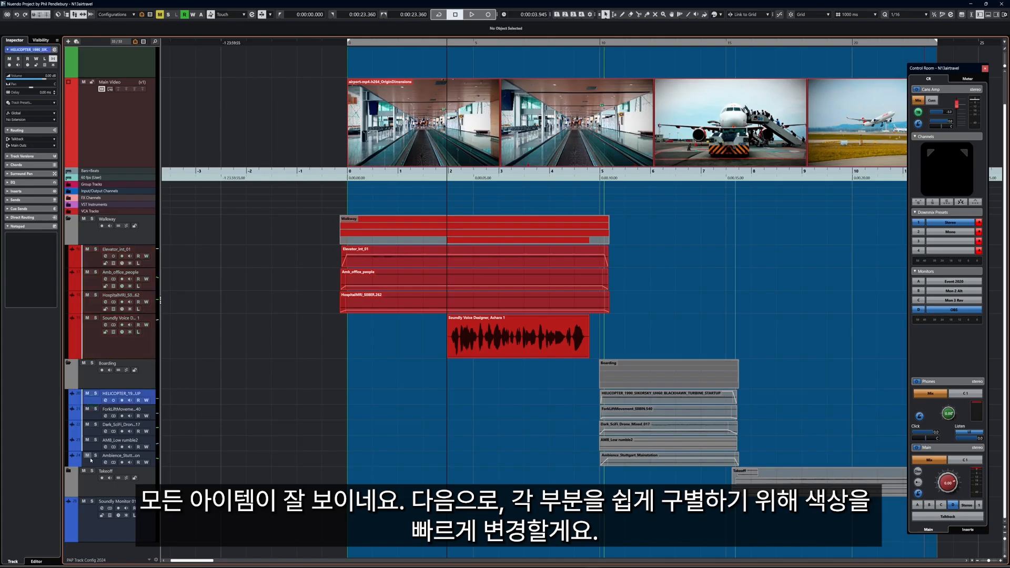
pyautogui.keyDown('shift'); pyautogui.click(88, 457); pyautogui.keyUp('shift')
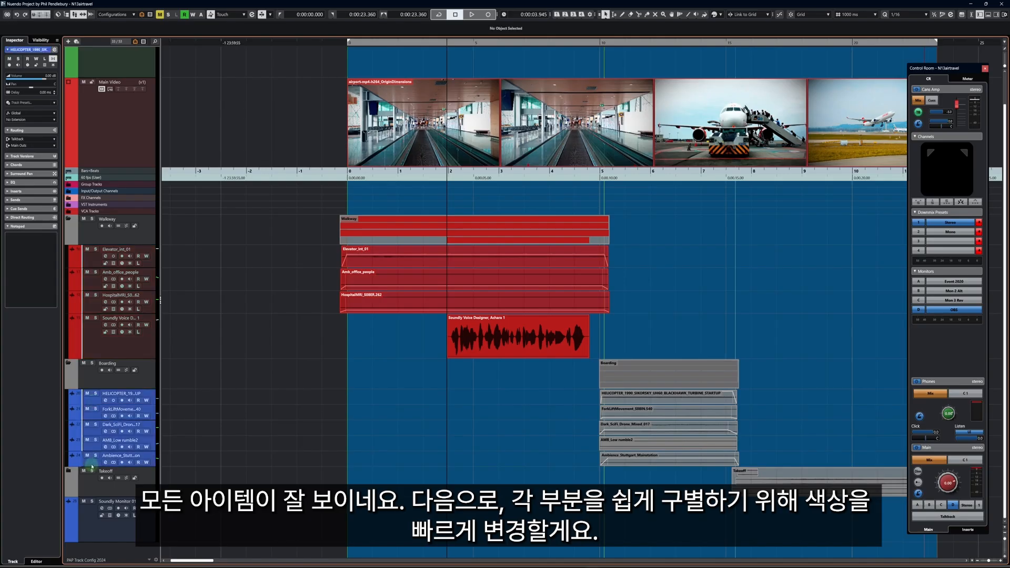
pyautogui.click(719, 16)
pyautogui.click(729, 135)
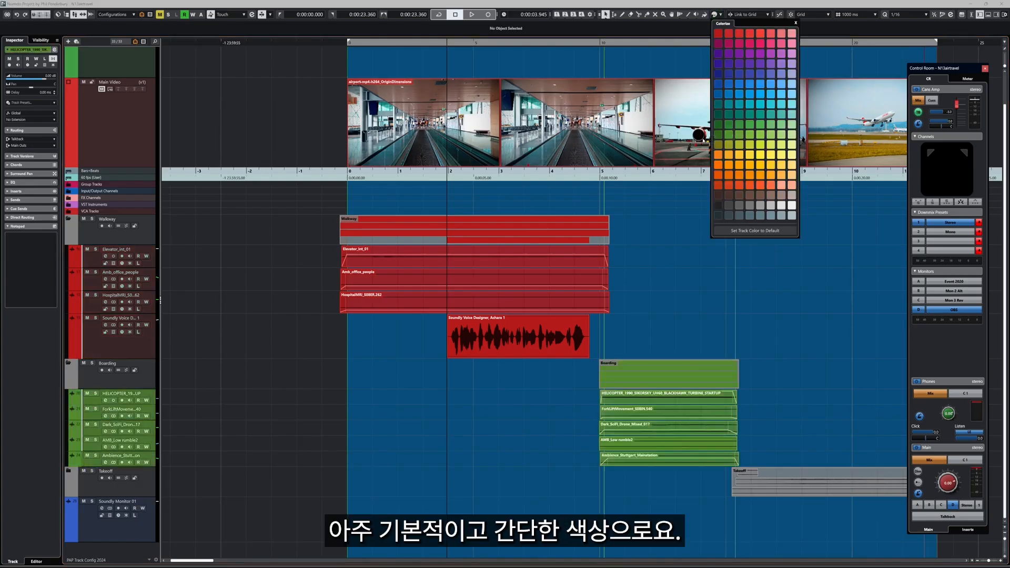
# - Expand the Takeoff folder and color its tracks Audio 01, Jet_737_by_dist and Farm_Morning_Calm light orange
pyautogui.click(68, 471)
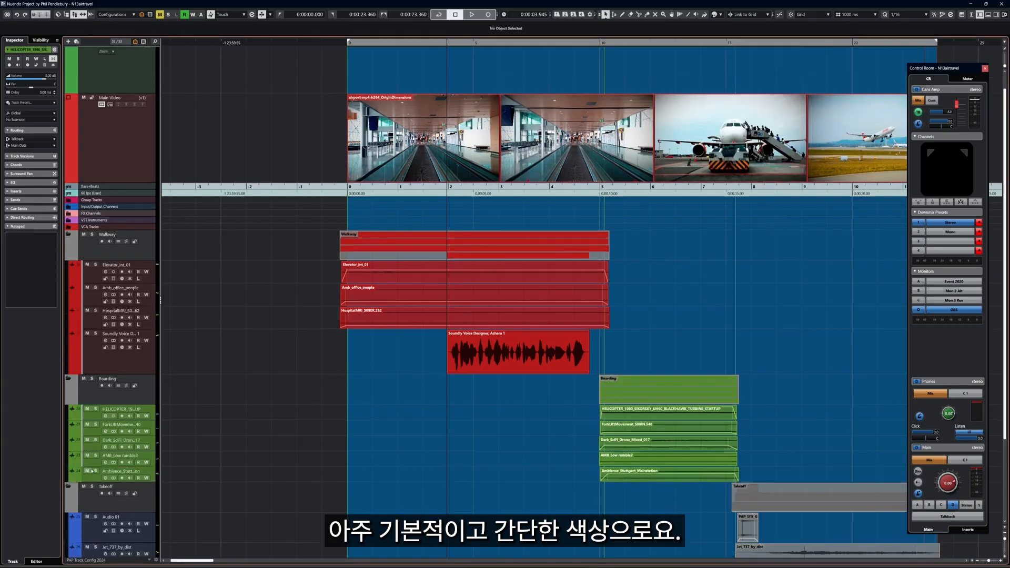
pyautogui.scroll(-3, 117, 463)
pyautogui.click(96, 424)
pyautogui.keyDown('shift'); pyautogui.click(87, 480); pyautogui.keyUp('shift')
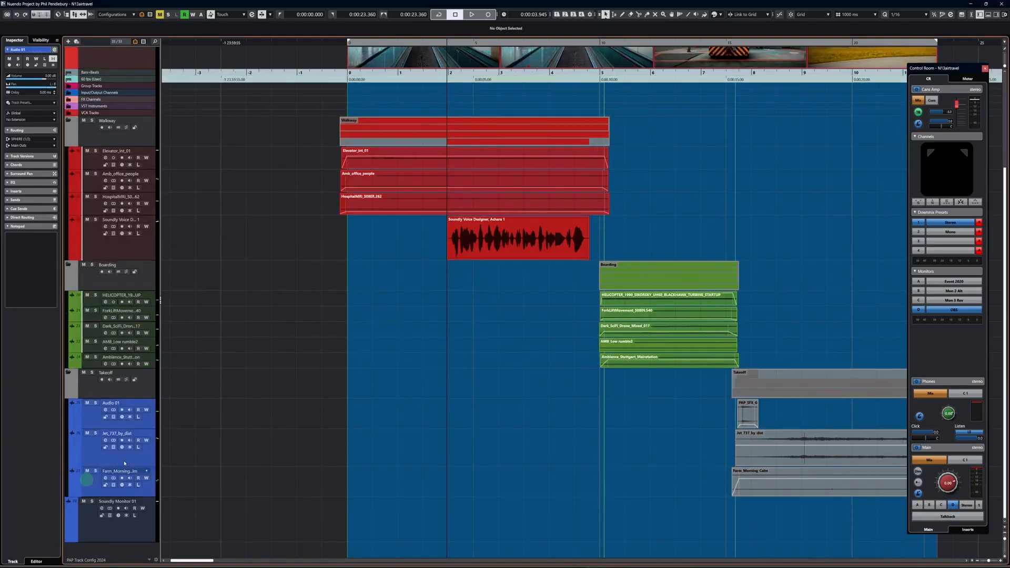
pyautogui.click(716, 14)
pyautogui.click(780, 177)
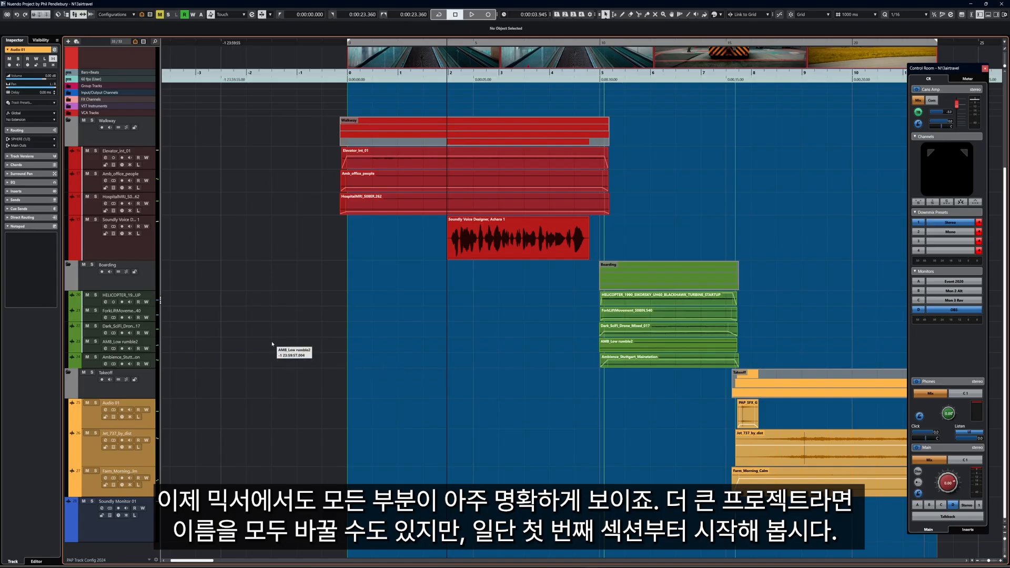
# - Show the mixer, lower the announcement channel's fader to about -17.1 dB during playback, and replay from the start to check the balance
pyautogui.press('F3')
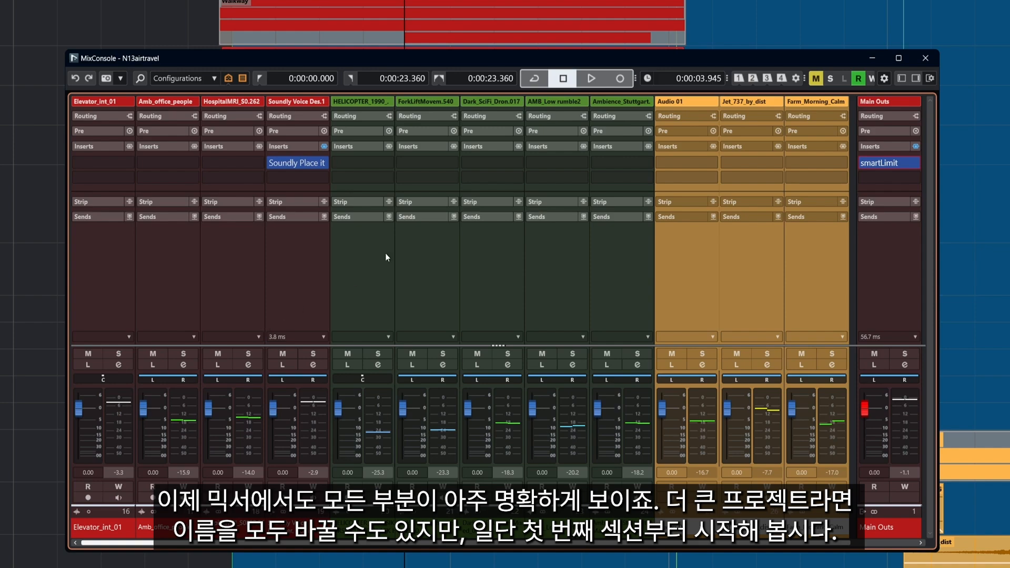
pyautogui.moveTo(508, 65)
pyautogui.mouseDown()
pyautogui.moveTo(538, 71)
pyautogui.moveTo(505, 67)
pyautogui.mouseUp()
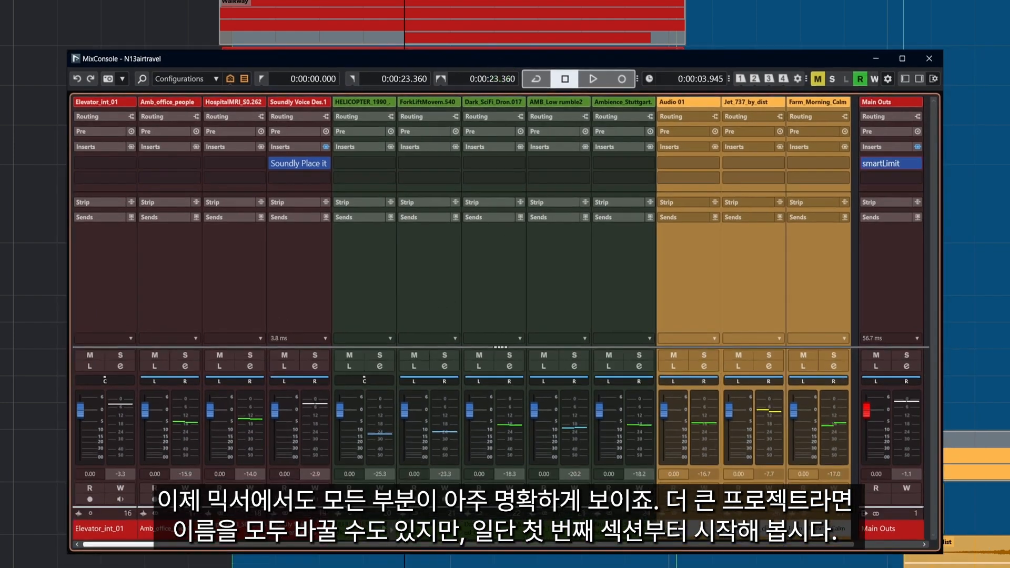
pyautogui.press('KP_1')
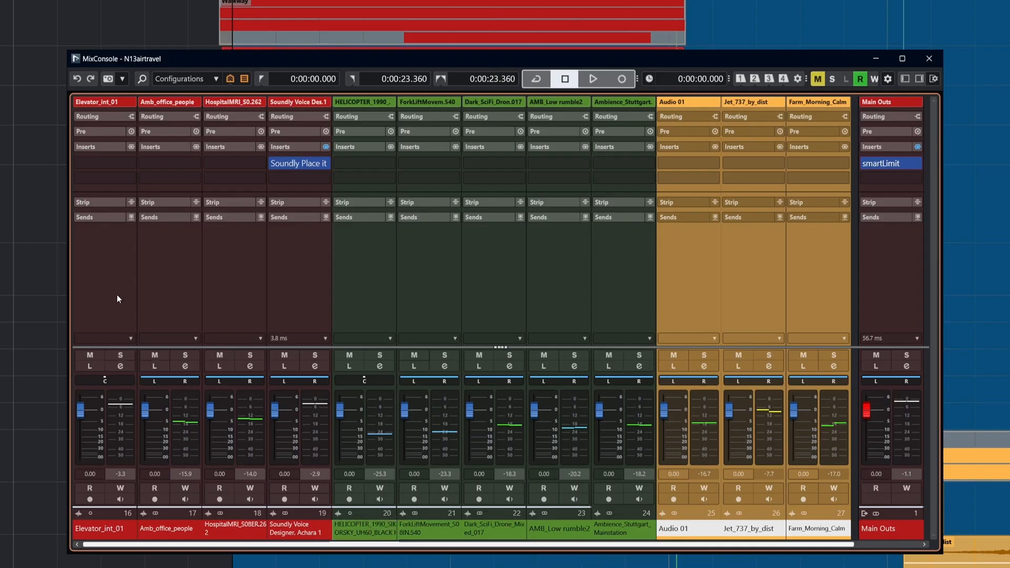
pyautogui.press('space')
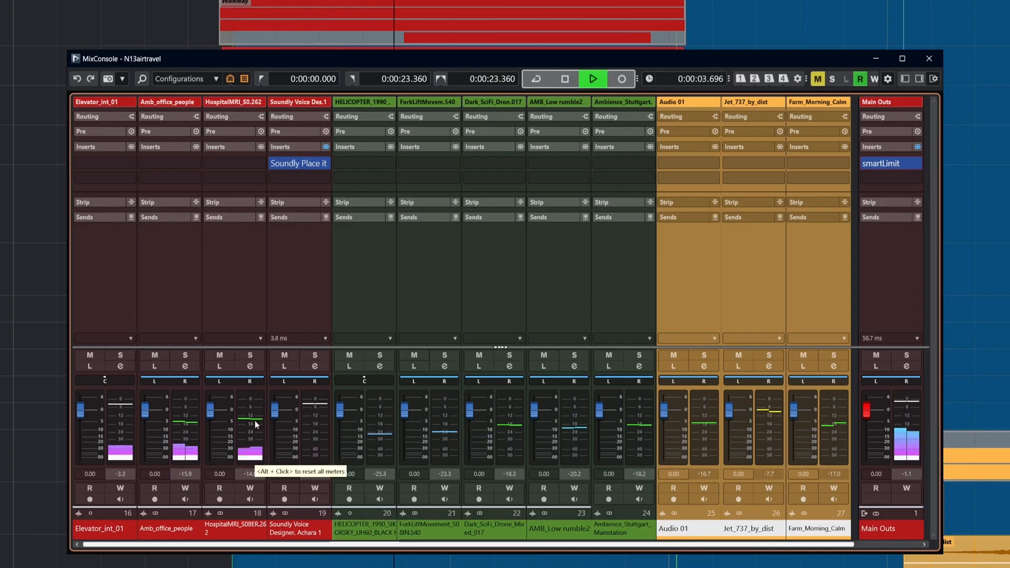
pyautogui.moveTo(276, 418); pyautogui.dragTo(279, 445)
pyautogui.press('space')
pyautogui.press('KP_1')
pyautogui.press('space')
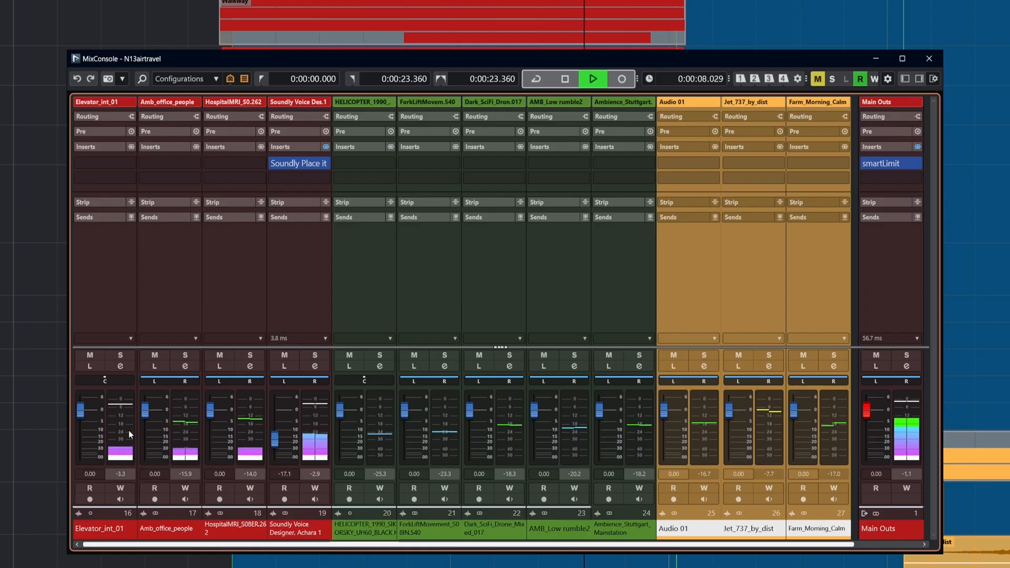
pyautogui.press('space')
# - Solo the Amb_office_people channel and listen to it from the start
pyautogui.click(180, 356)
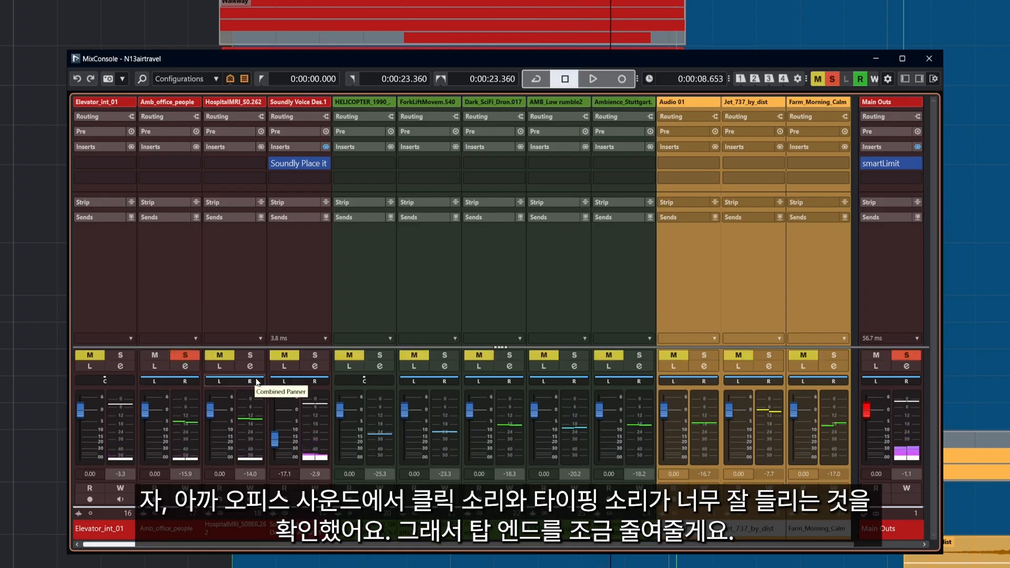
pyautogui.press('KP_1')
pyautogui.press('space')
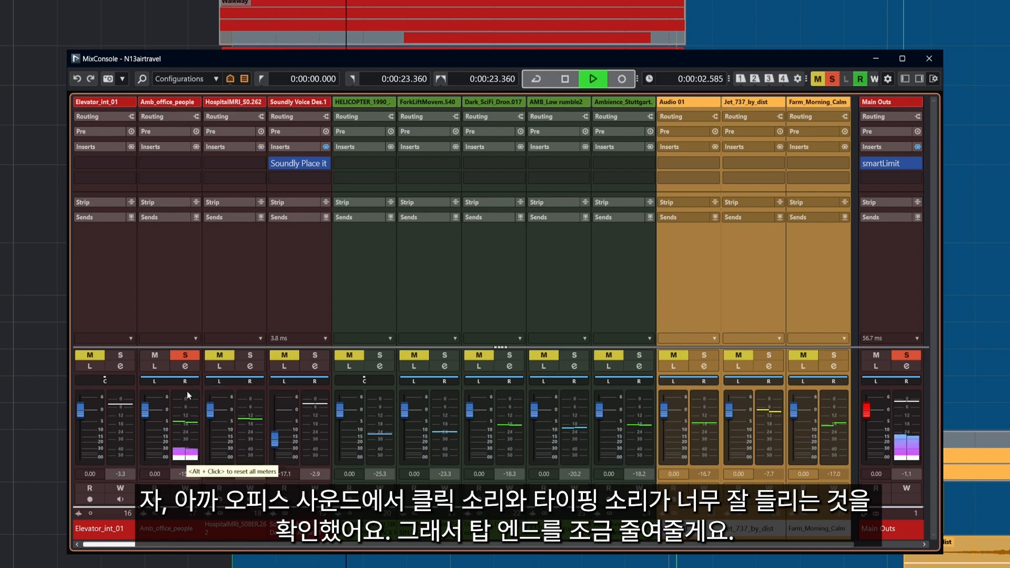
pyautogui.press('space')
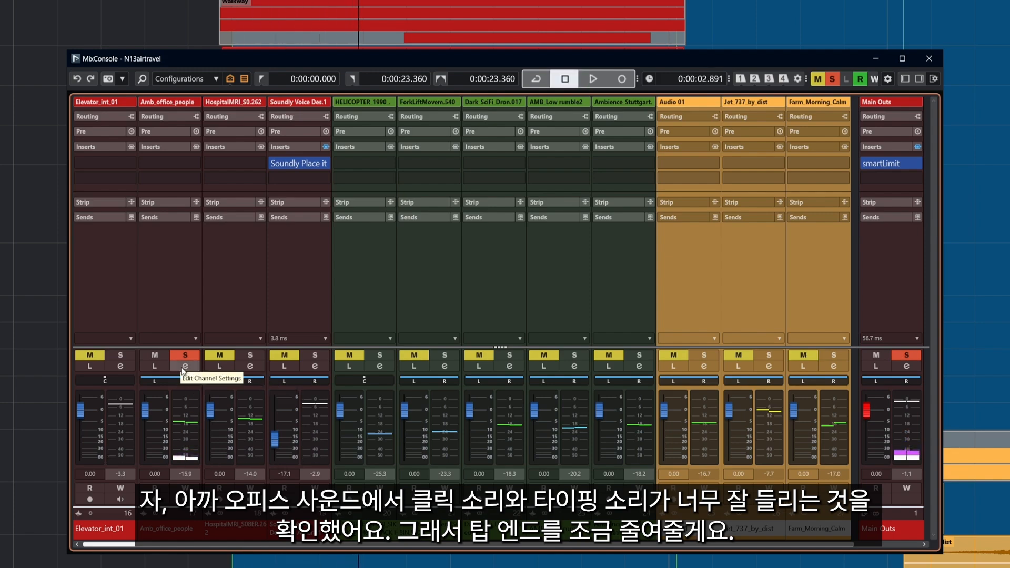
# - Cut the highs of Amb_office_people with the equalizer's HI band at -24 dB and 1083 Hz, and close the channel settings
pyautogui.click(185, 366)
pyautogui.click(410, 253)
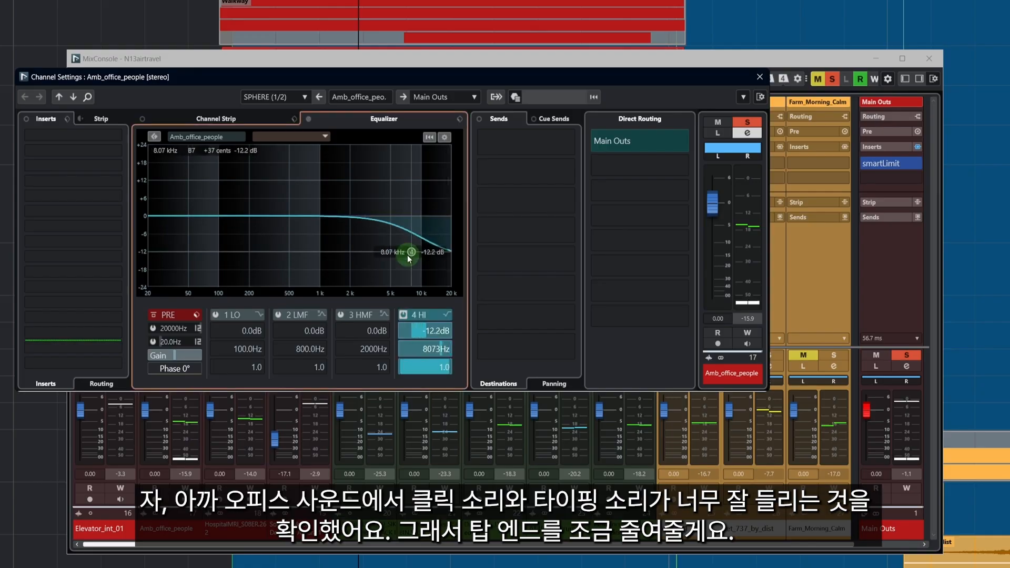
pyautogui.moveTo(408, 258); pyautogui.dragTo(323, 284)
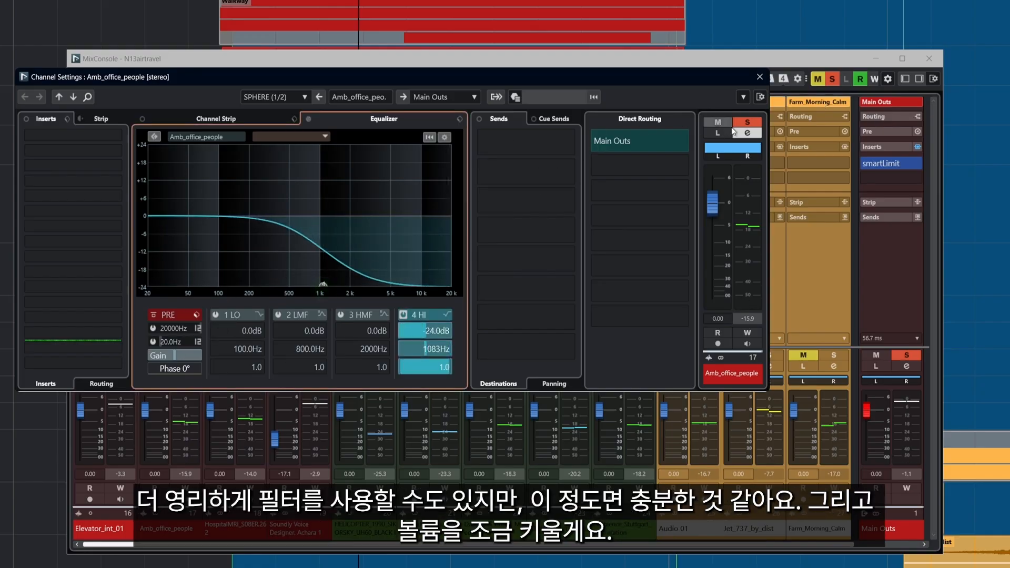
pyautogui.click(759, 76)
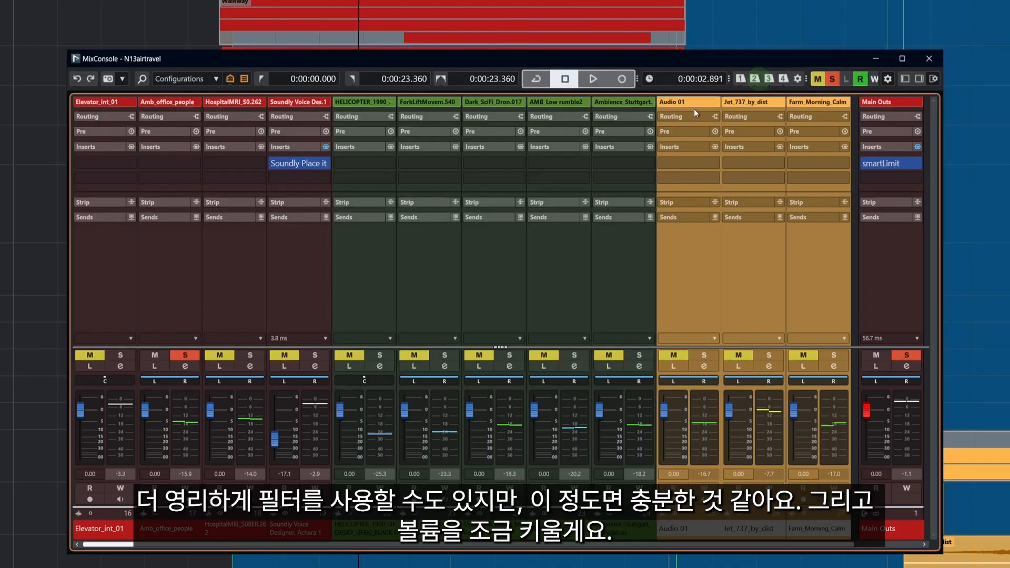
# - Recheck the Amb_office_people channel settings, raise its fader to about 2.64 dB during playback, and turn off its solo
pyautogui.click(186, 366)
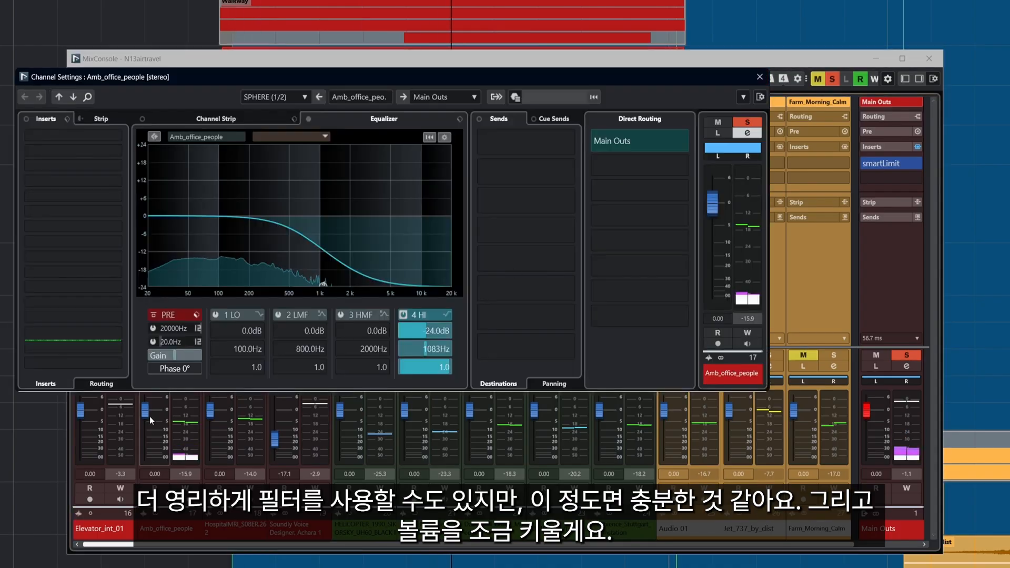
pyautogui.moveTo(151, 419); pyautogui.dragTo(147, 413)
pyautogui.click(185, 356)
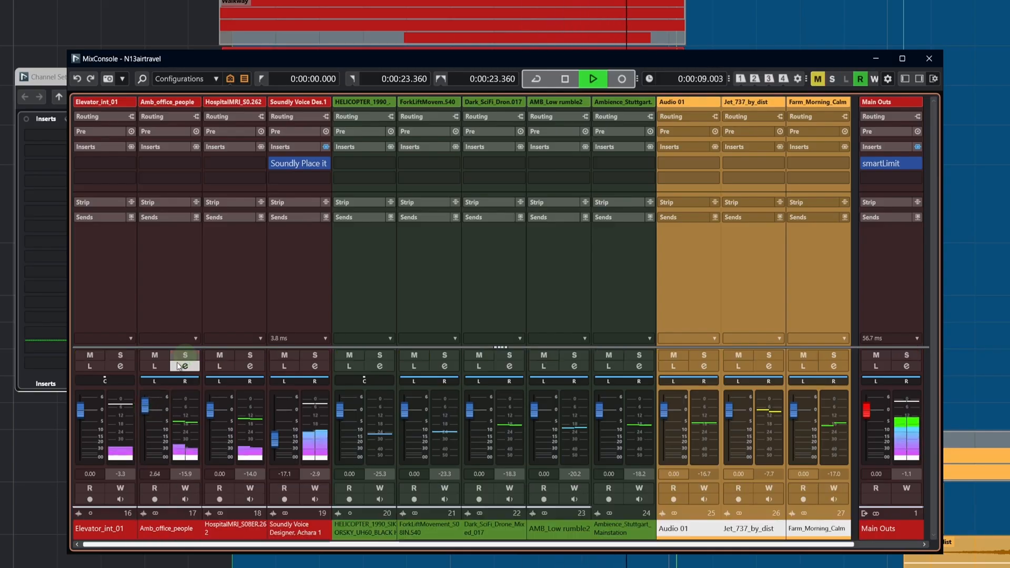
# - Solo the Elevator_int_01 channel and raise its fader to about 2.64 dB while playing from the start
pyautogui.press('space')
pyautogui.click(124, 355)
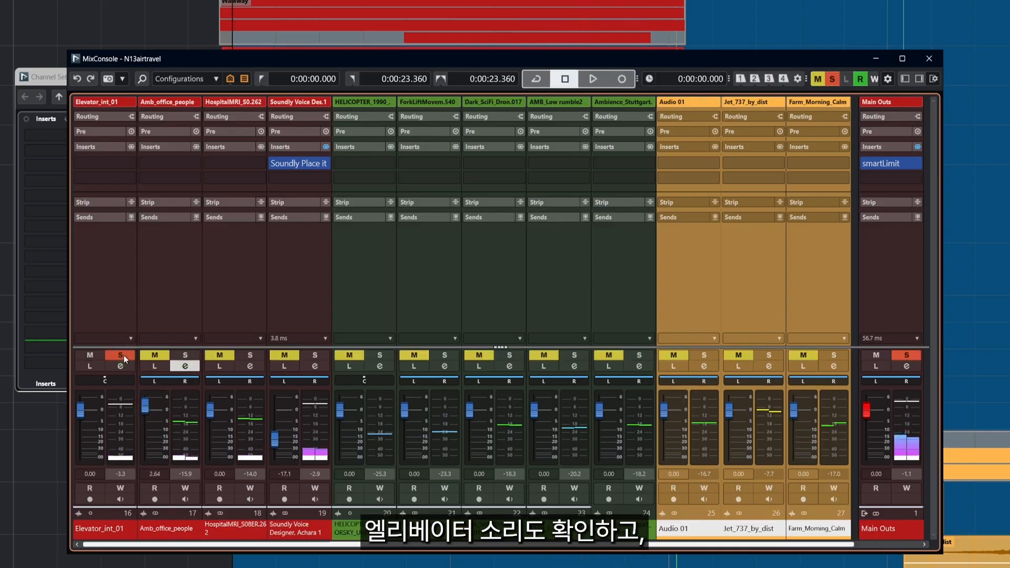
pyautogui.press('space')
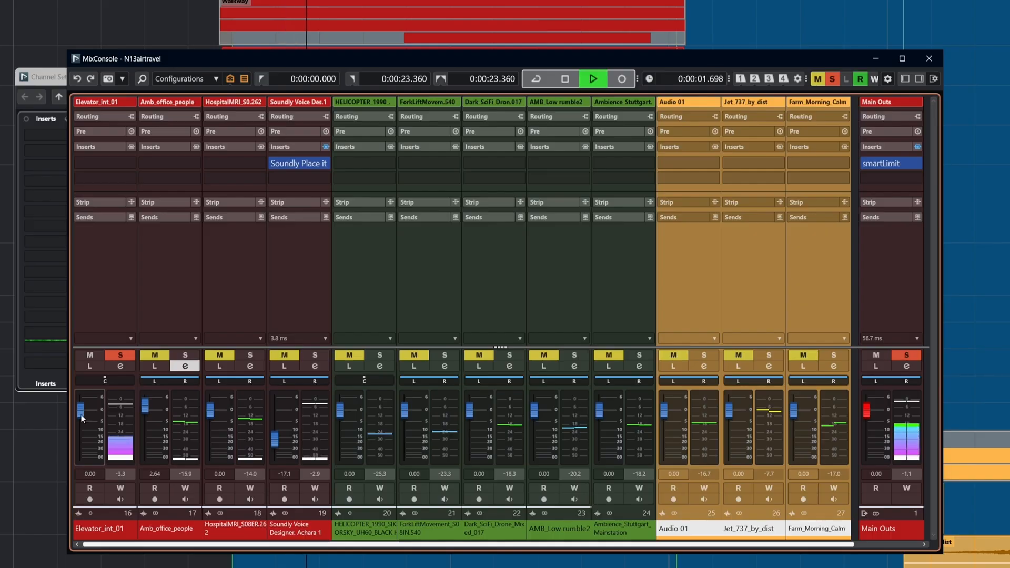
pyautogui.moveTo(82, 416); pyautogui.dragTo(82, 409)
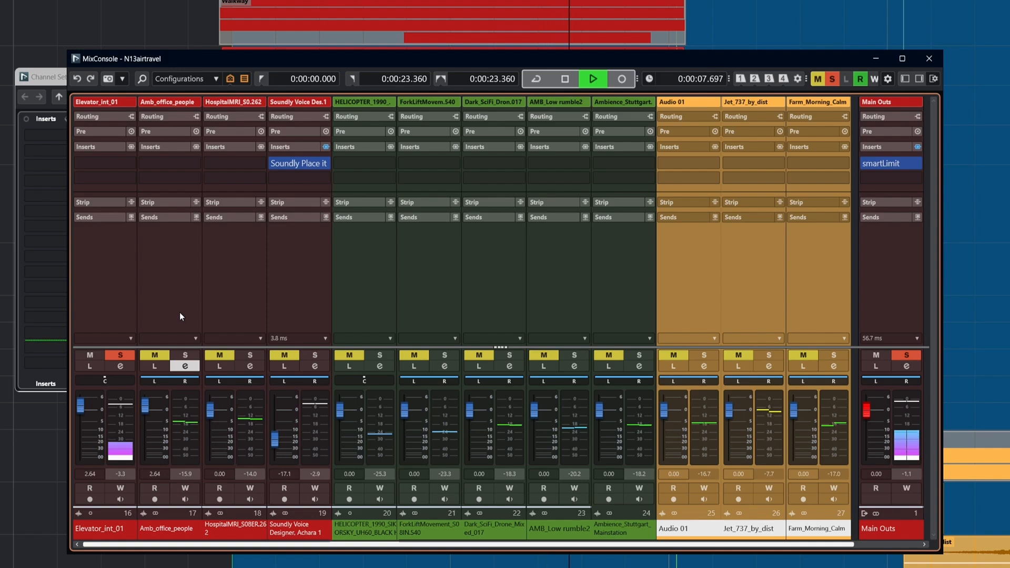
pyautogui.press('space')
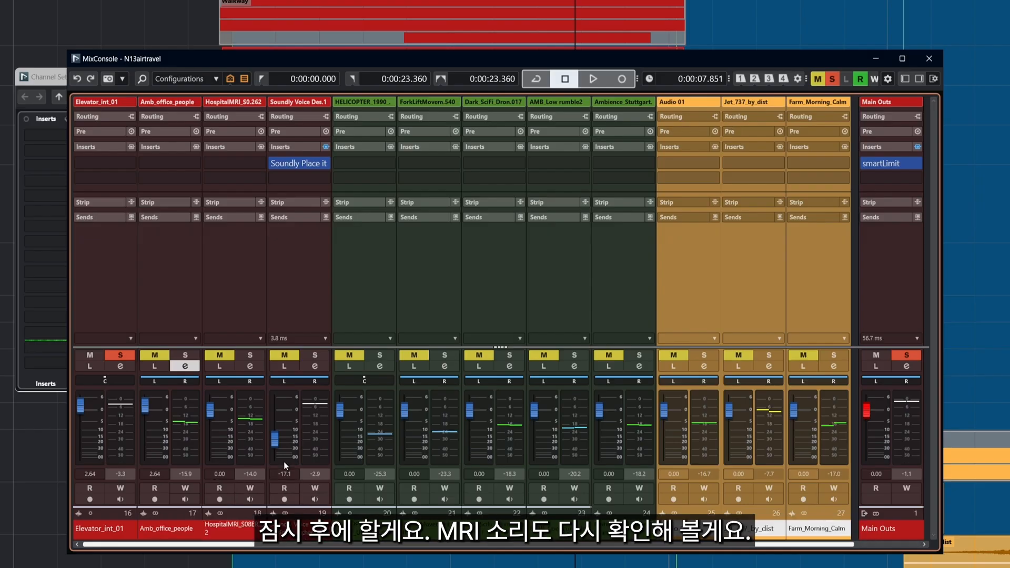
# - Solo the HospitalMRI channel instead and lower its fader to about -3.03 dB during playback
pyautogui.click(251, 355)
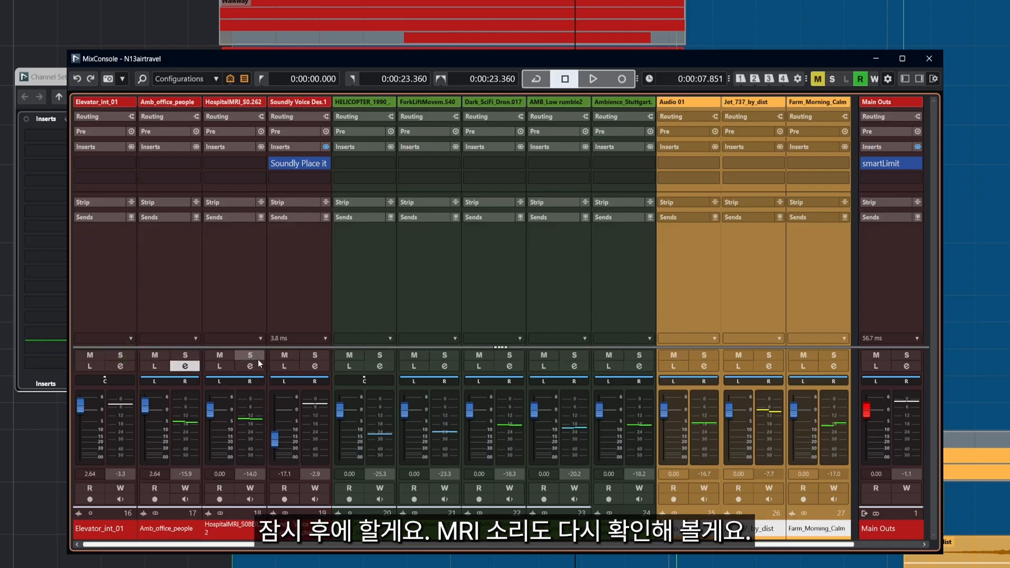
pyautogui.press('space')
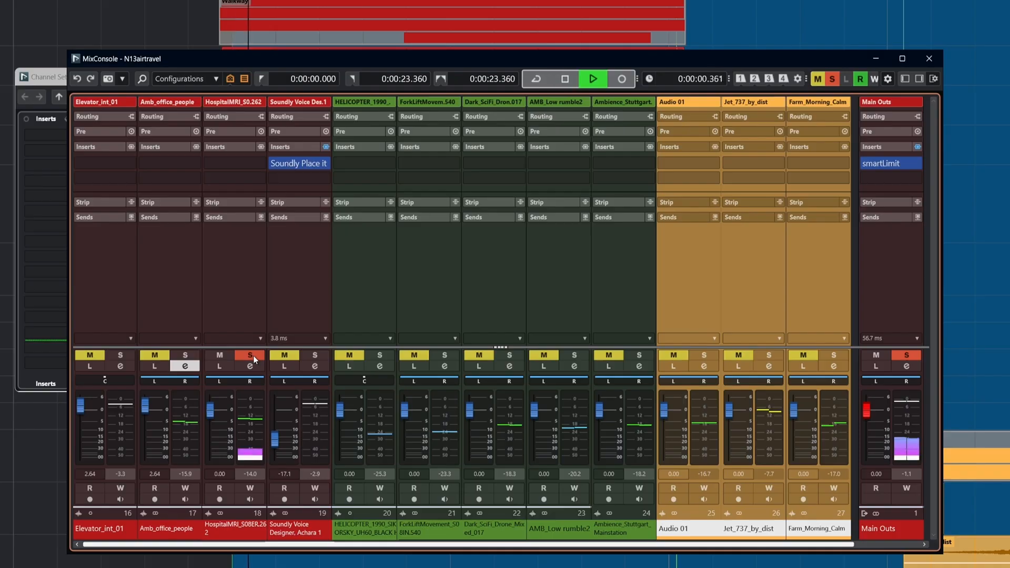
pyautogui.moveTo(213, 416); pyautogui.dragTo(213, 424)
# - Apply a 1348 Hz high-cut filter to the HospitalMRI channel and dip its LMF band -2.6 dB at 145.3 Hz
pyautogui.click(245, 368)
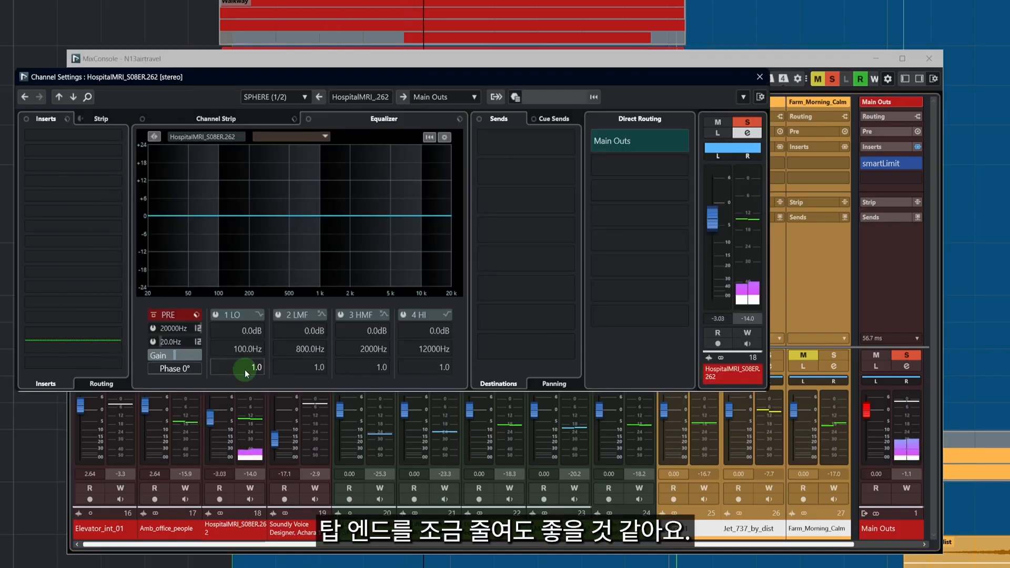
pyautogui.click(153, 328)
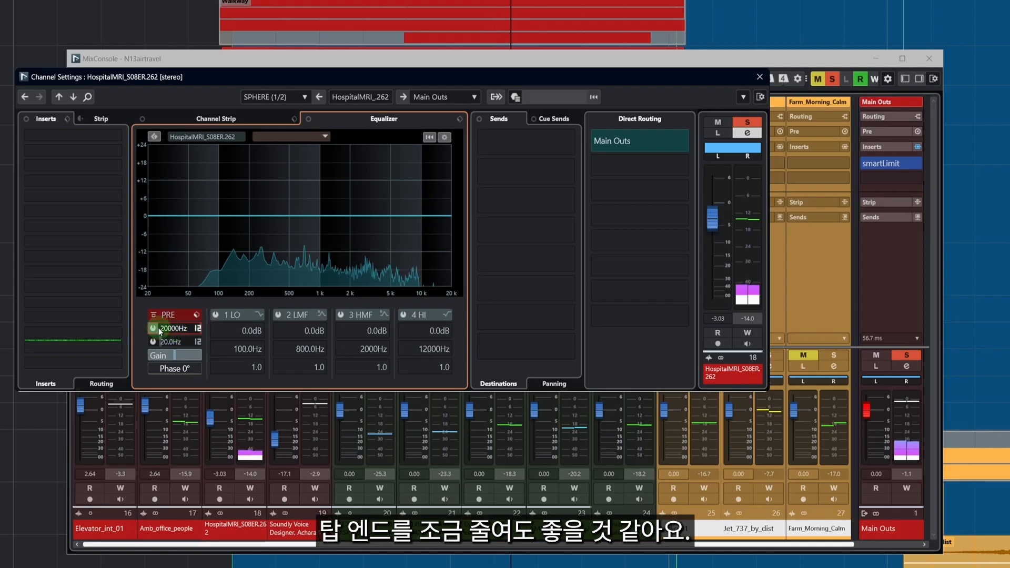
pyautogui.moveTo(176, 329)
pyautogui.mouseDown()
pyautogui.moveTo(190, 327)
pyautogui.moveTo(168, 329)
pyautogui.mouseUp()
pyautogui.click(151, 329)
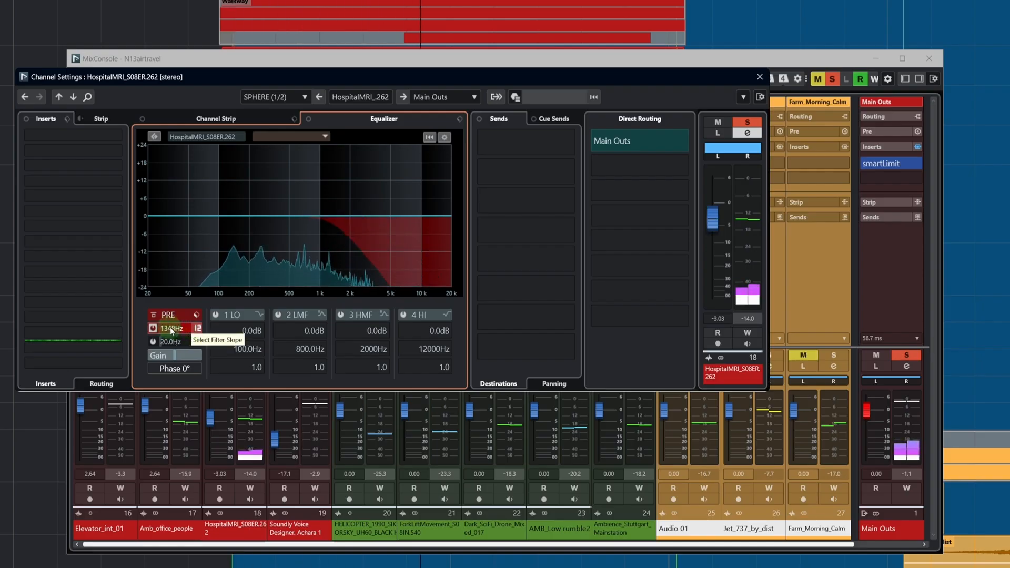
pyautogui.moveTo(232, 216); pyautogui.dragTo(236, 227)
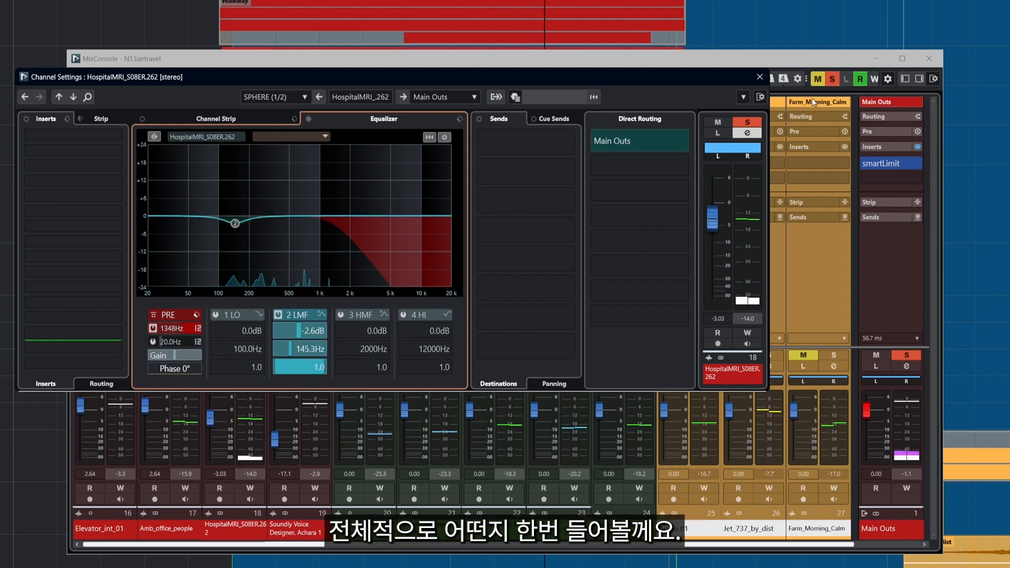
pyautogui.click(759, 77)
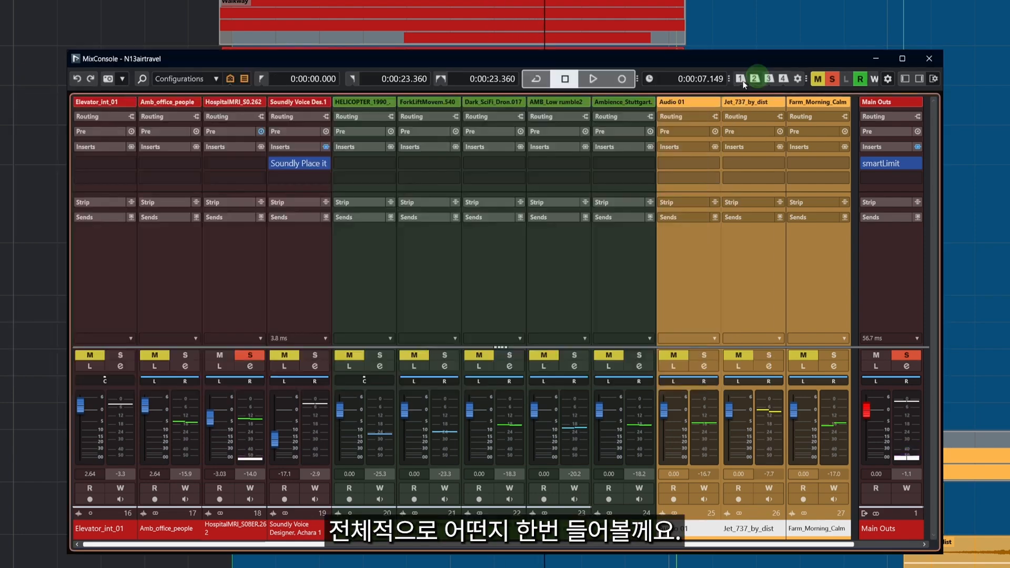
# - Unsolo HospitalMRI, replay from the start, and lower Elevator_int_01 to about -0.05 dB and the announcement channel to about -20.2 dB
pyautogui.click(251, 355)
pyautogui.press('Home')
pyautogui.press('space')
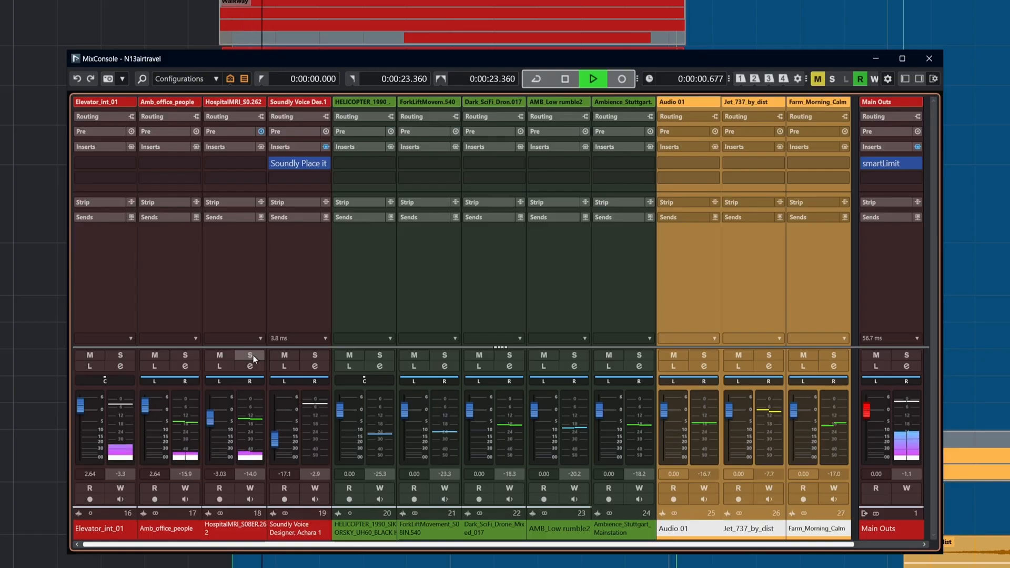
pyautogui.moveTo(84, 409); pyautogui.dragTo(84, 414)
pyautogui.click(280, 440)
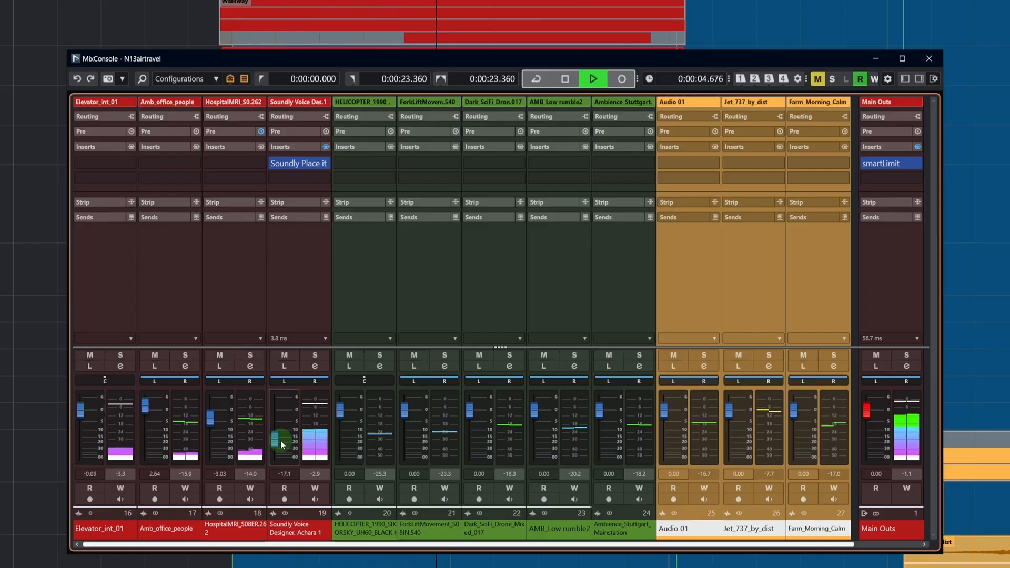
pyautogui.moveTo(280, 440); pyautogui.dragTo(279, 444)
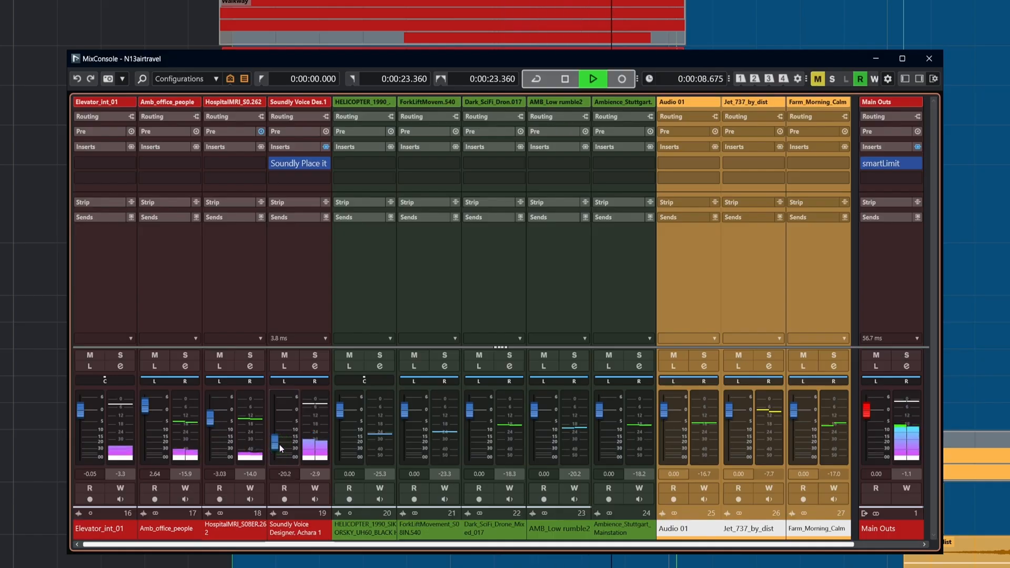
pyautogui.press('space')
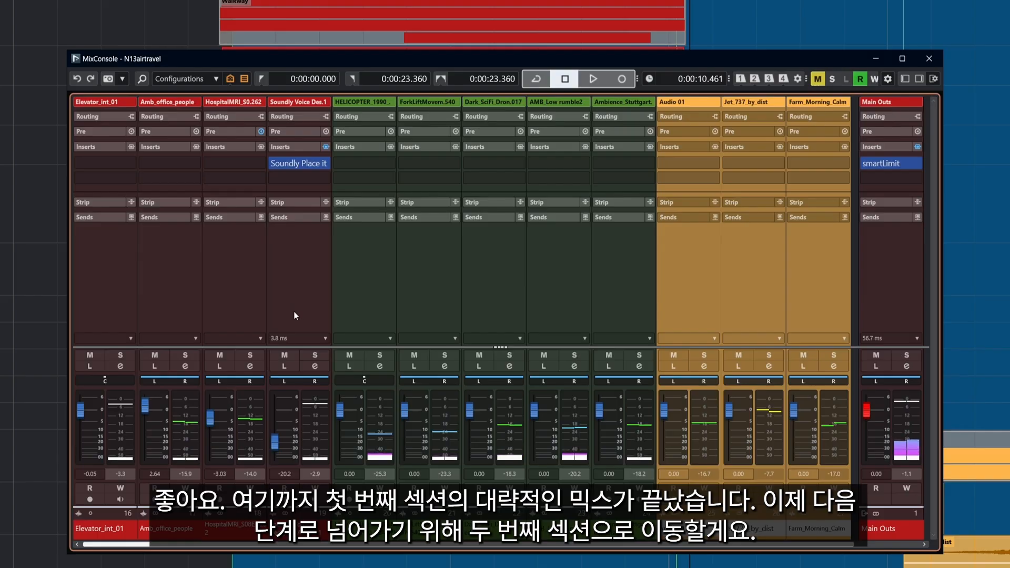
# - Play the boarding section and lower the HELICOPTER fader to about -4.20 dB and the ForkLiftMovement fader to about -9.53 dB
pyautogui.click(379, 305)
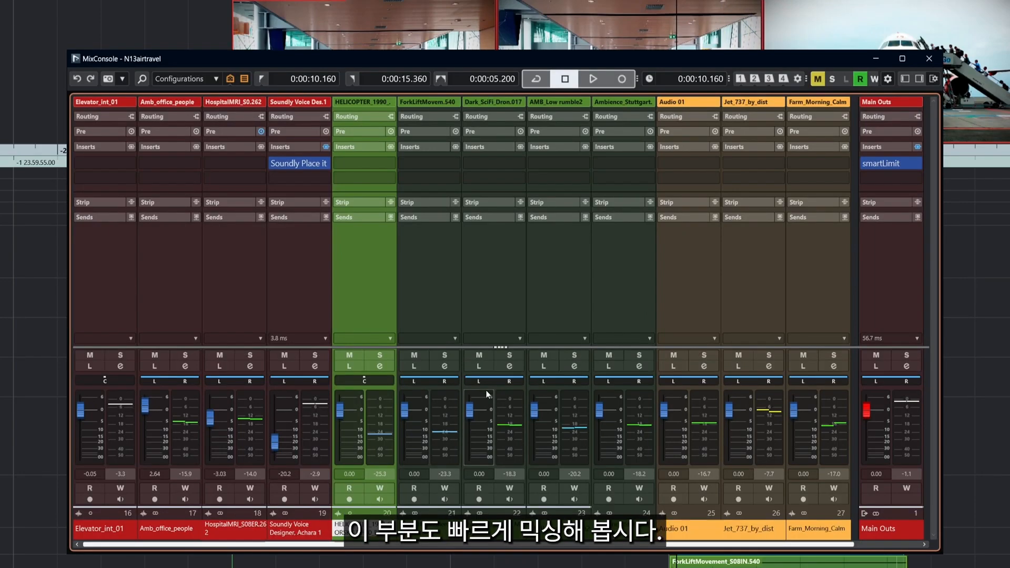
pyautogui.press('space')
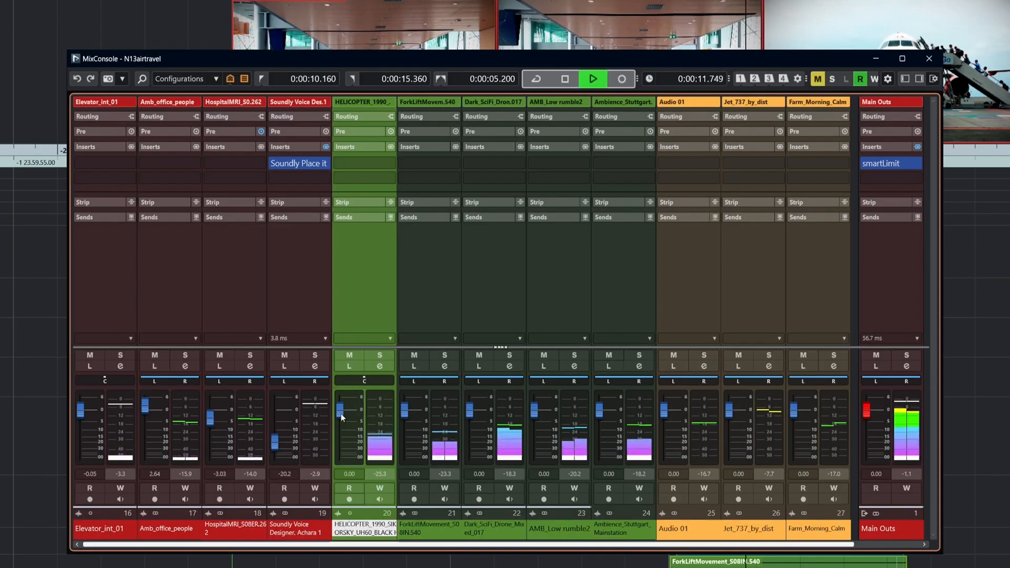
pyautogui.moveTo(342, 417); pyautogui.dragTo(342, 427)
pyautogui.moveTo(402, 412); pyautogui.dragTo(406, 434)
pyautogui.press('space')
# - Show the video and replay the beginning of the boarding section to compare the sounds with the picture
pyautogui.press('F8')
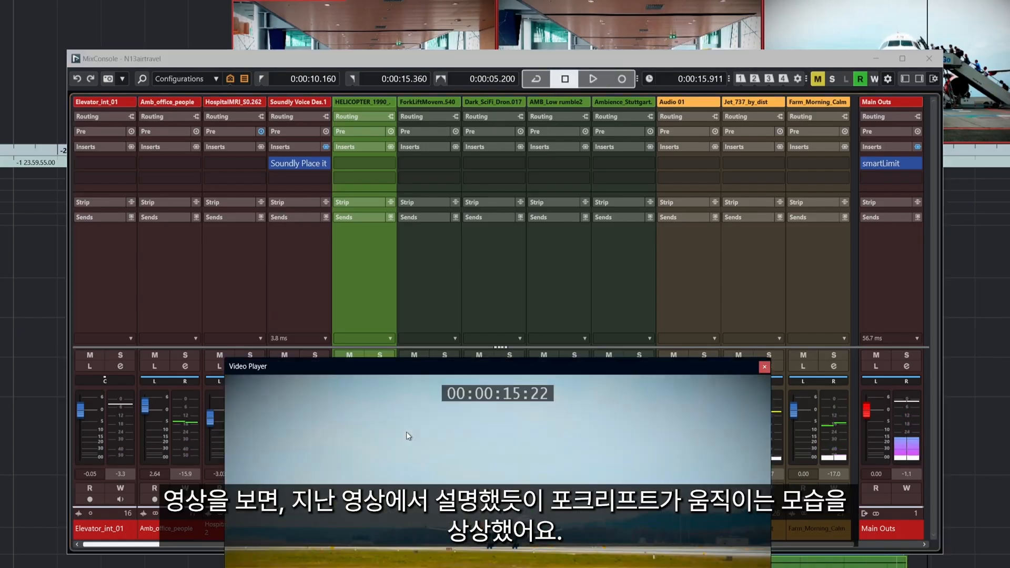
pyautogui.press('KP_1')
pyautogui.press('space')
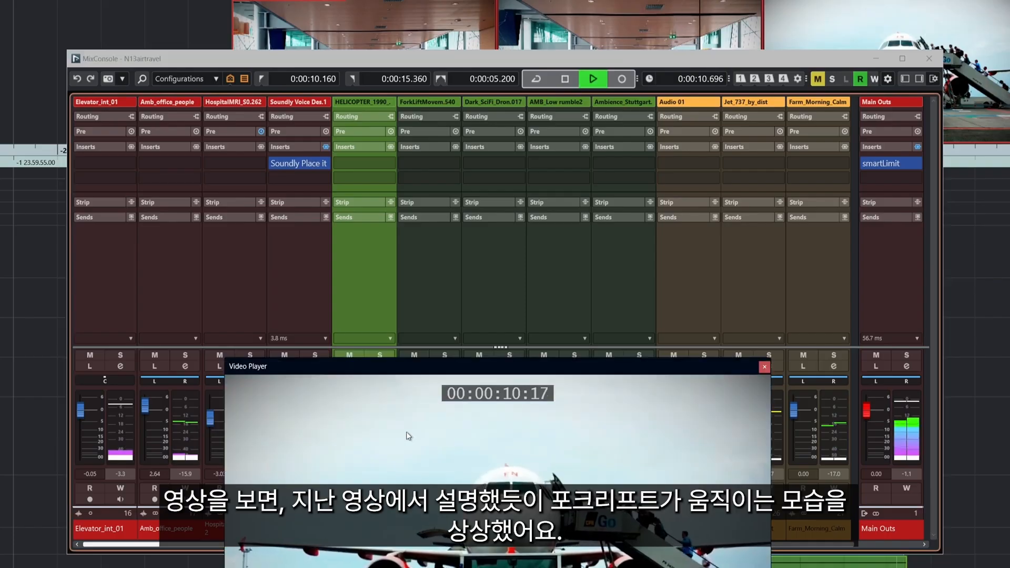
pyautogui.press('space')
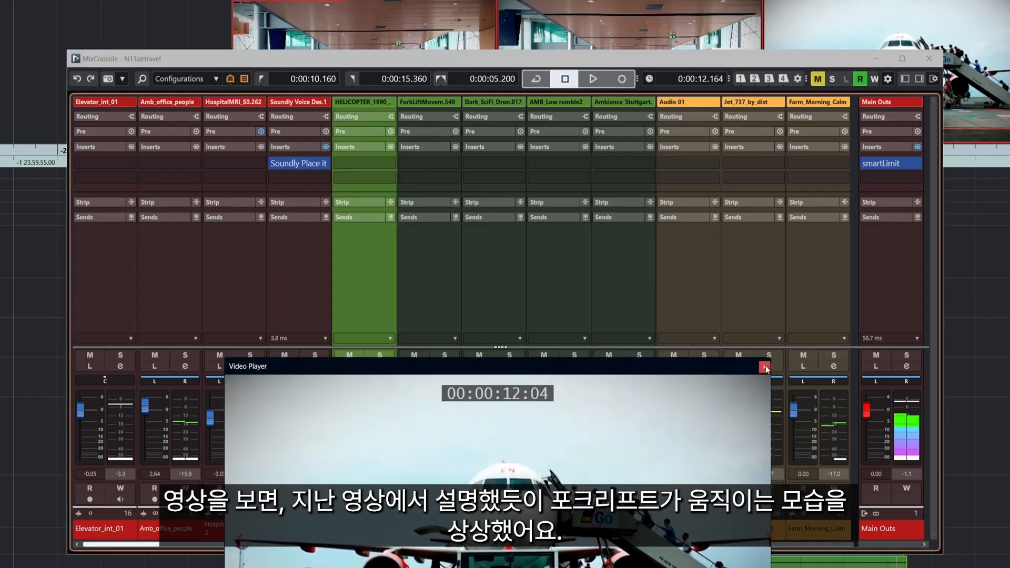
pyautogui.click(765, 368)
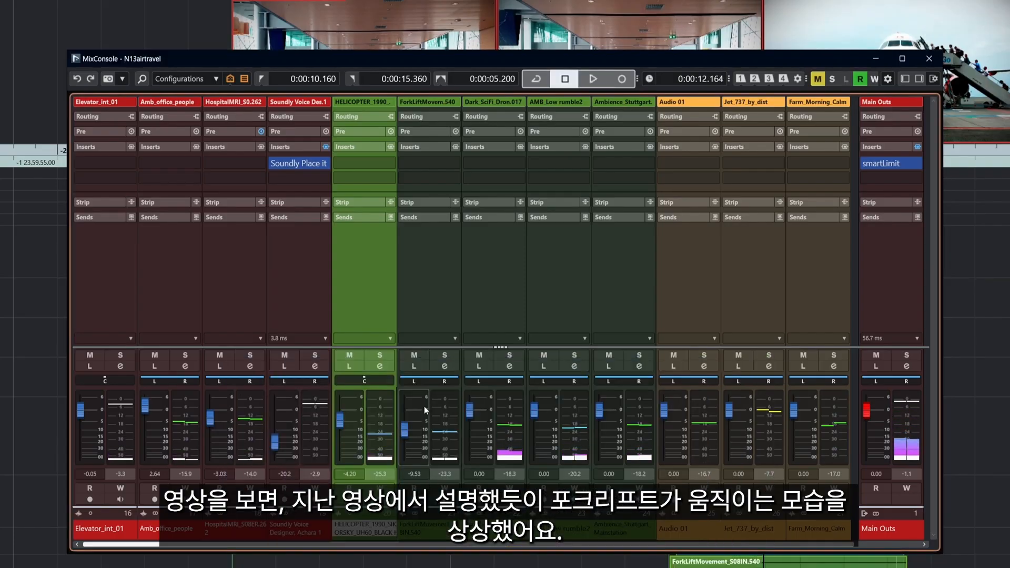
# - Raise the ForkLiftMovement fader to about -8.14 dB, solo the channel, and check it against the boarding video
pyautogui.moveTo(406, 435); pyautogui.dragTo(406, 432)
pyautogui.click(447, 357)
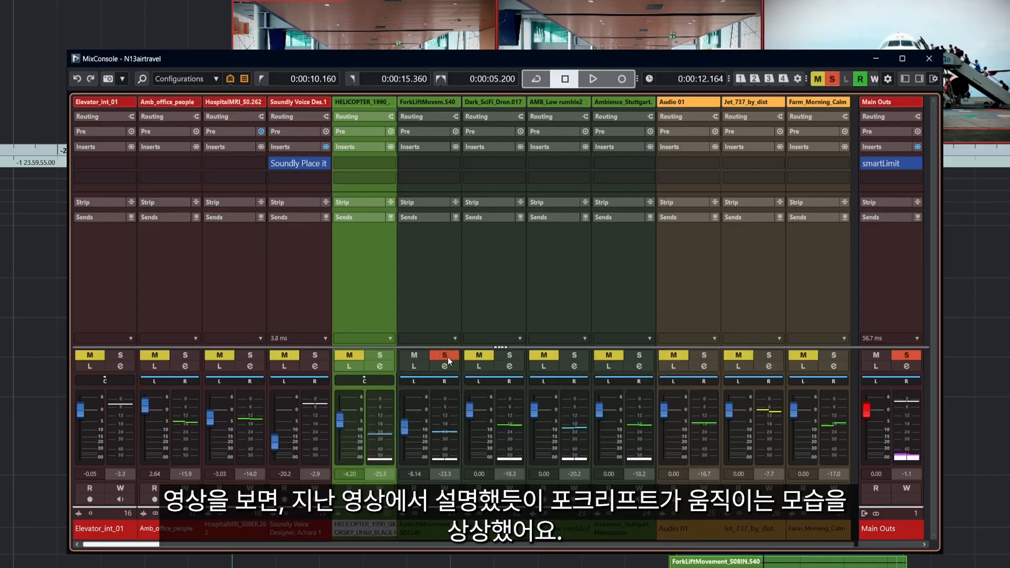
pyautogui.press('space')
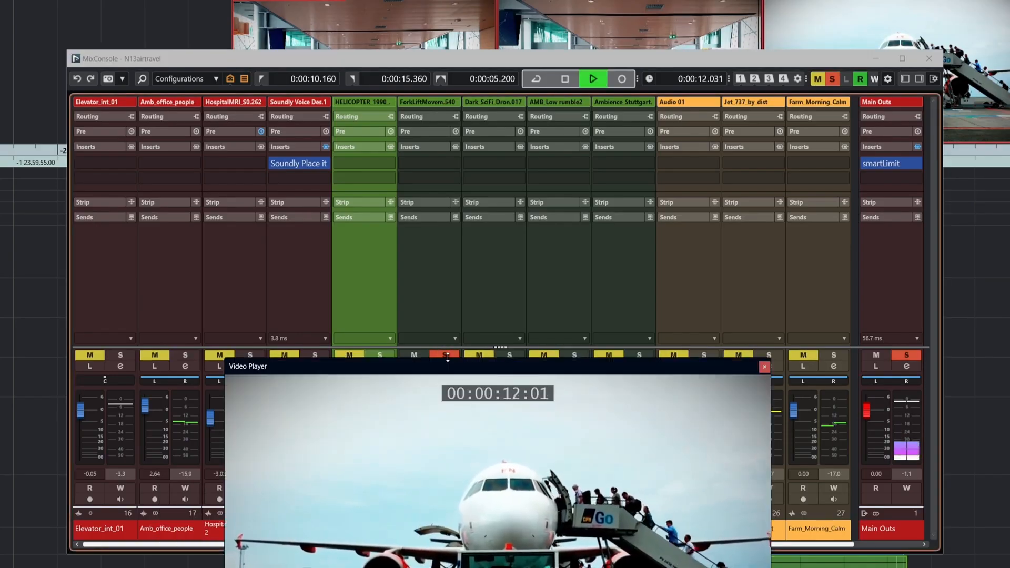
pyautogui.press('space')
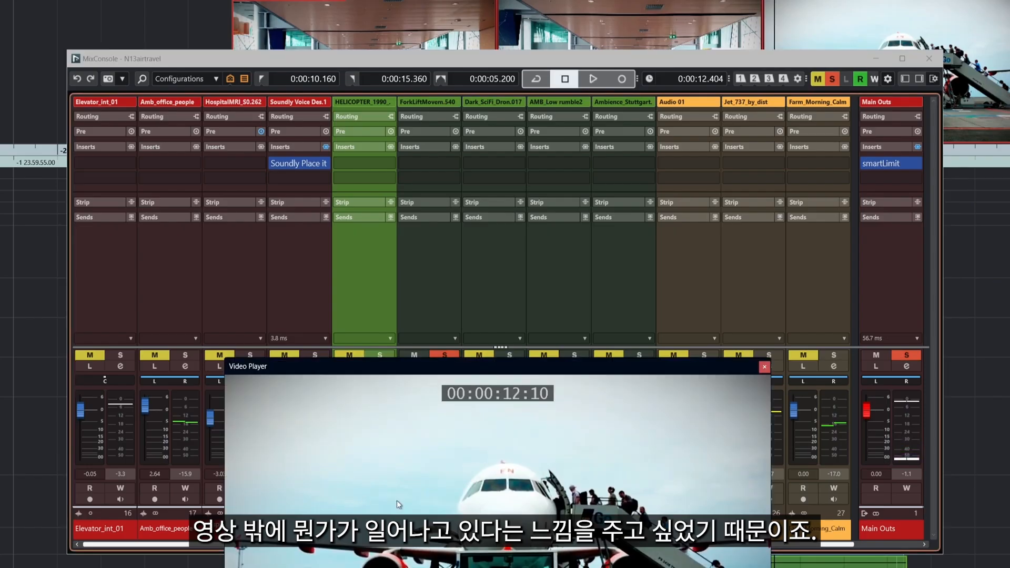
pyautogui.click(689, 374)
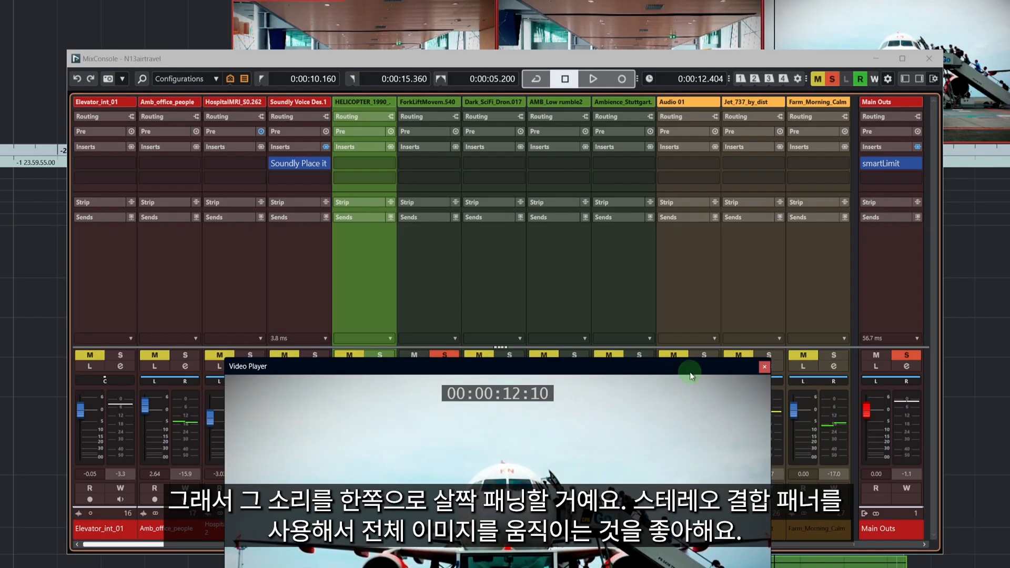
pyautogui.click(715, 377)
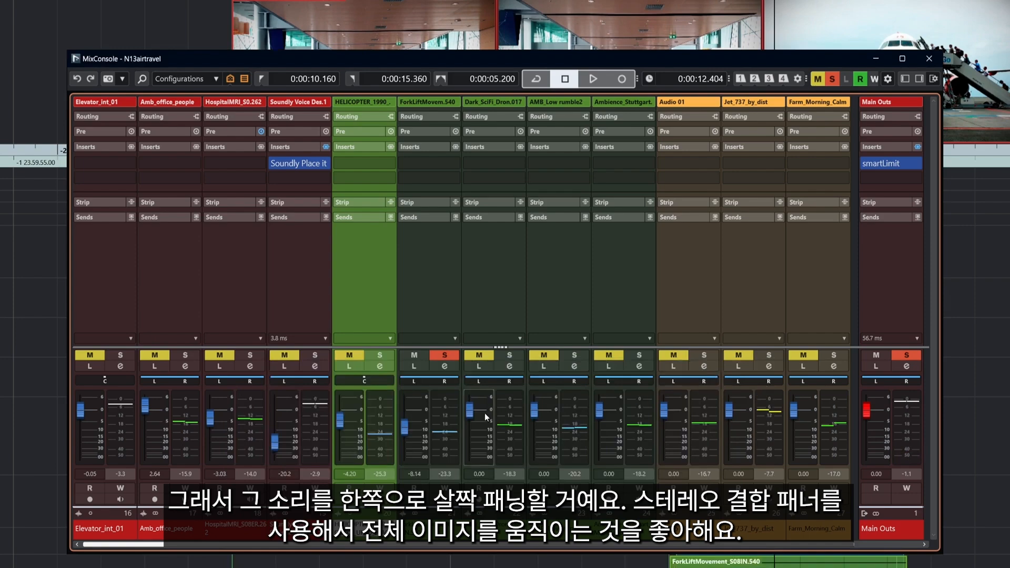
# - Pan the ForkLiftMovement stereo image left, with its right side at L35, and lower its fader to about -12.7 dB
pyautogui.moveTo(444, 380)
pyautogui.mouseDown()
pyautogui.moveTo(422, 379)
pyautogui.moveTo(441, 389)
pyautogui.moveTo(432, 388)
pyautogui.mouseUp()
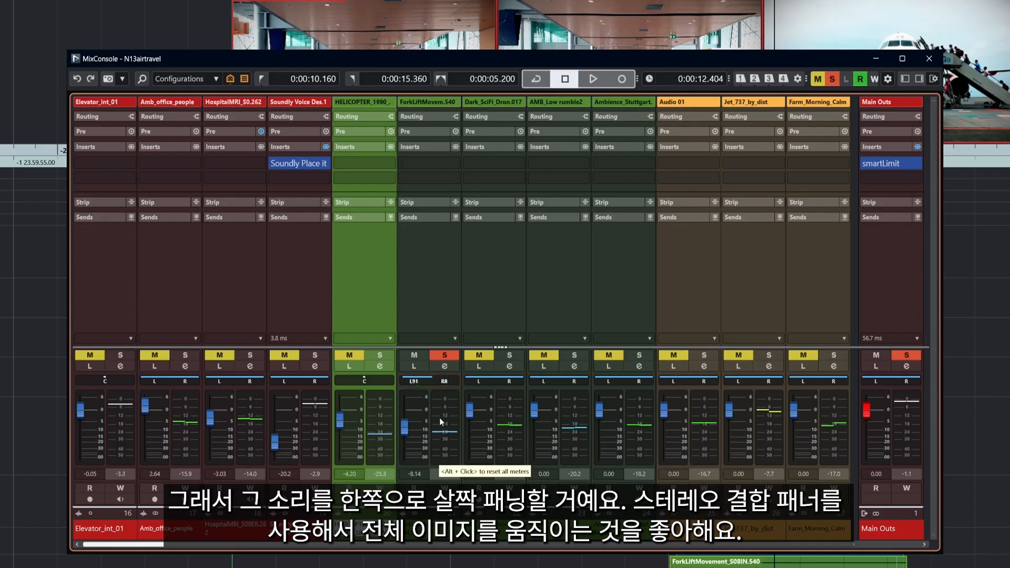
pyautogui.press('space')
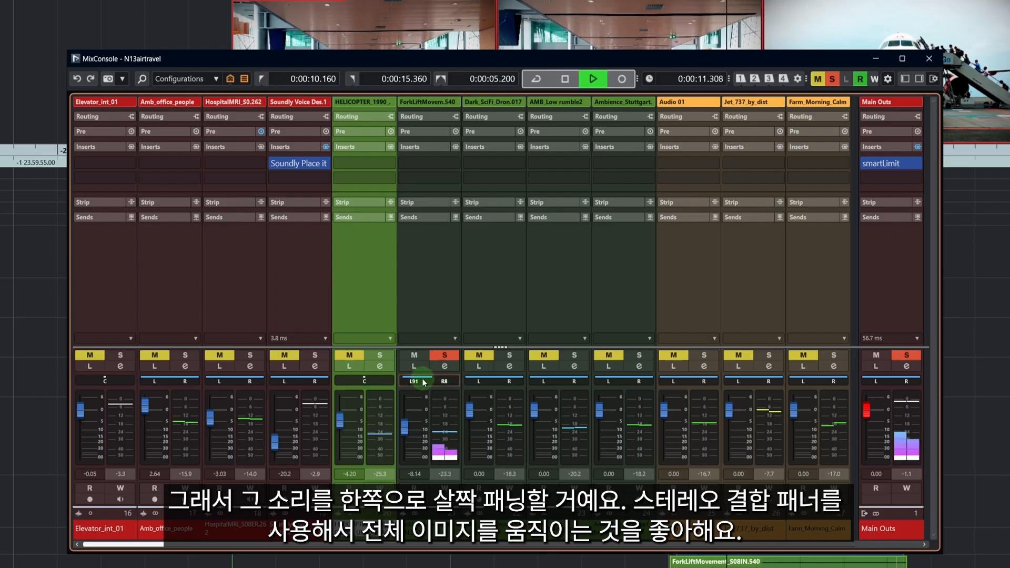
pyautogui.moveTo(430, 387); pyautogui.dragTo(414, 381)
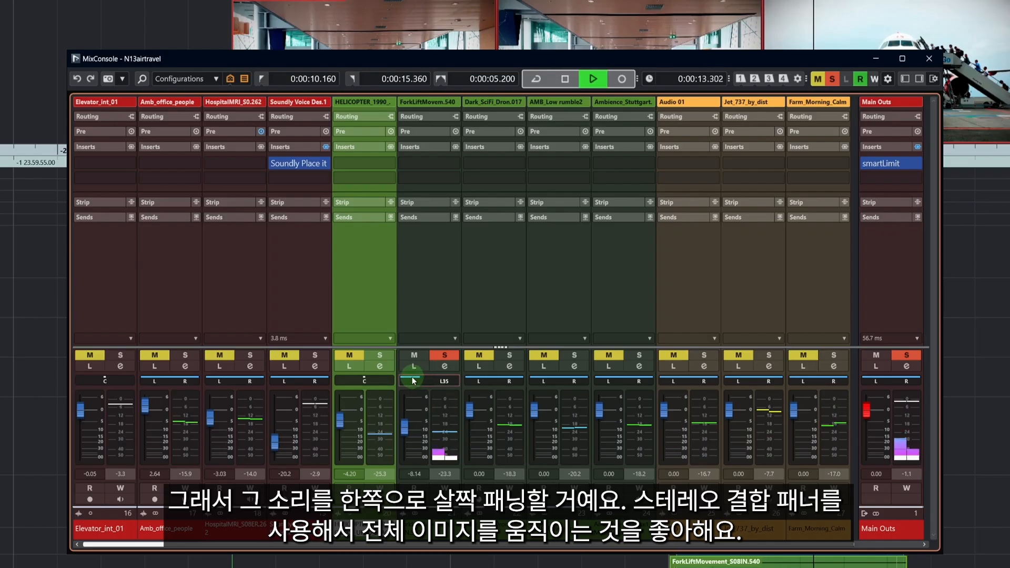
pyautogui.moveTo(404, 427); pyautogui.dragTo(404, 441)
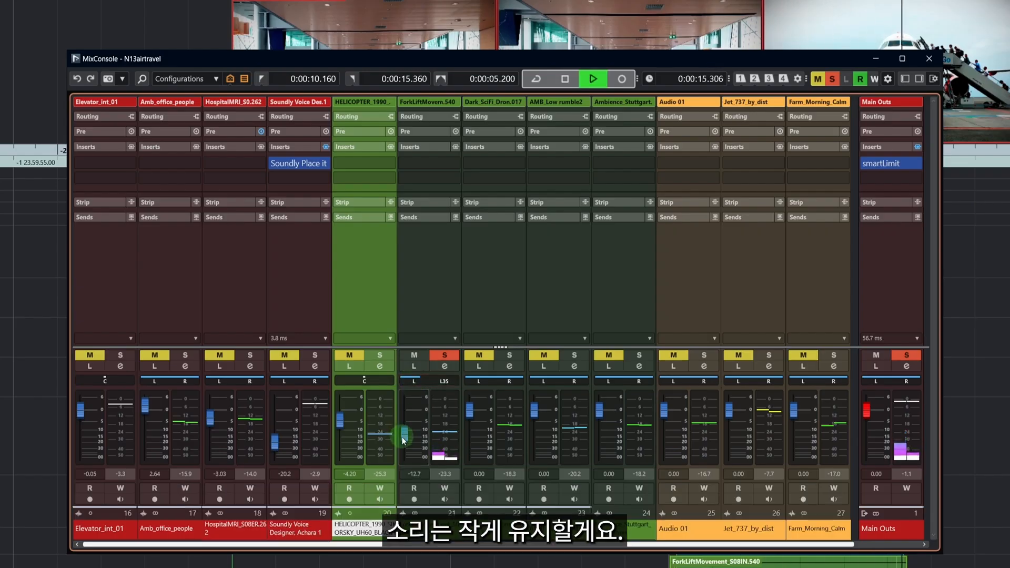
pyautogui.press('space')
# - Solo the HELICOPTER channel too, lower its fader to about -4.85 dB, and cut its HMF band -8.9 dB at 8955 Hz
pyautogui.click(378, 355)
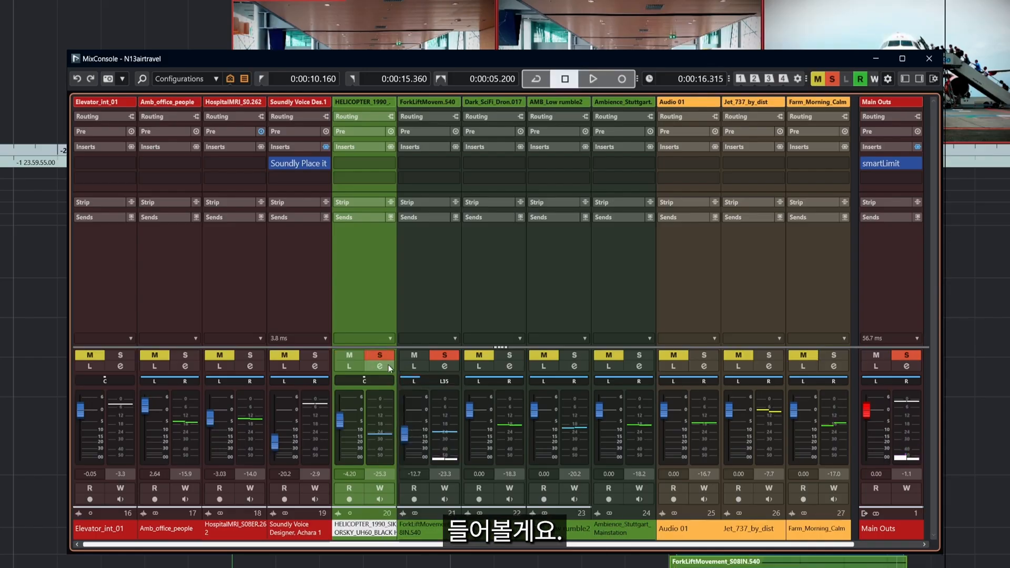
pyautogui.press('space')
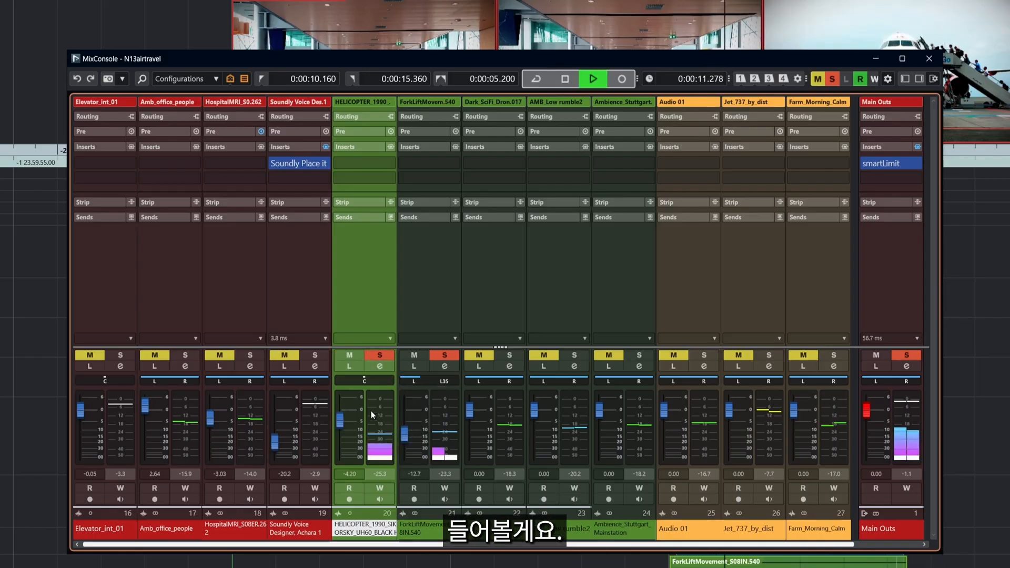
pyautogui.click(380, 366)
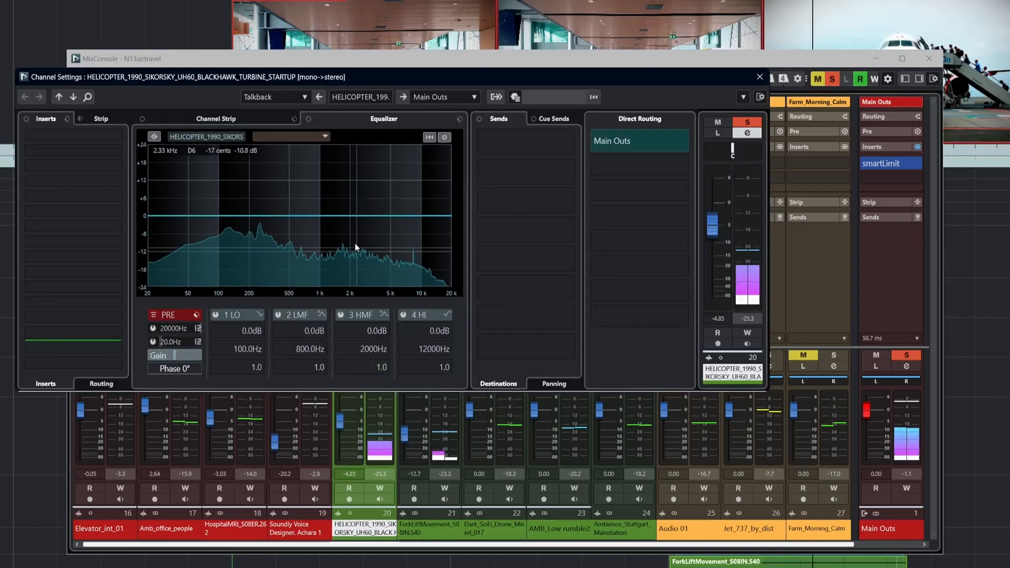
pyautogui.moveTo(350, 215); pyautogui.dragTo(419, 248)
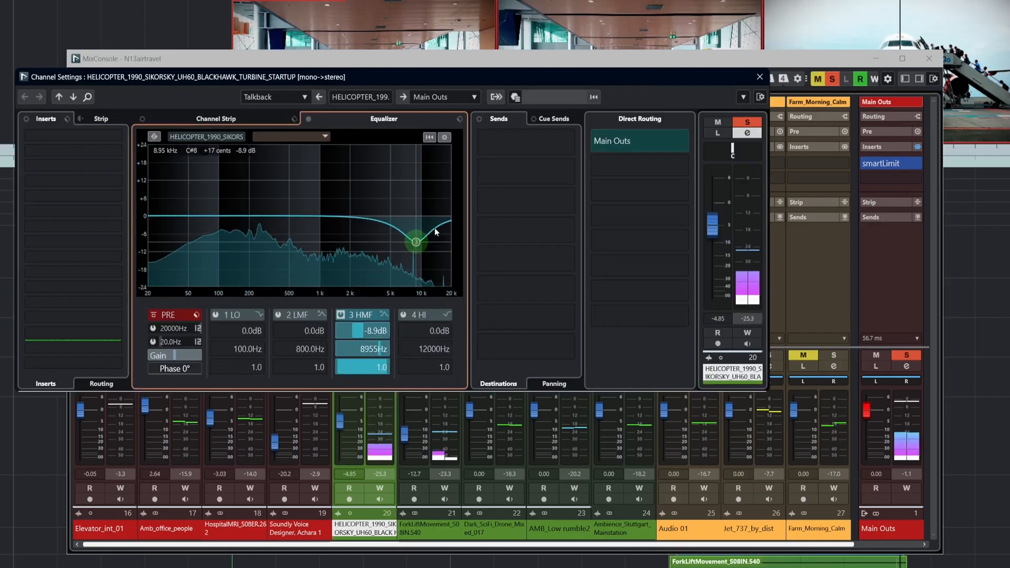
pyautogui.click(759, 77)
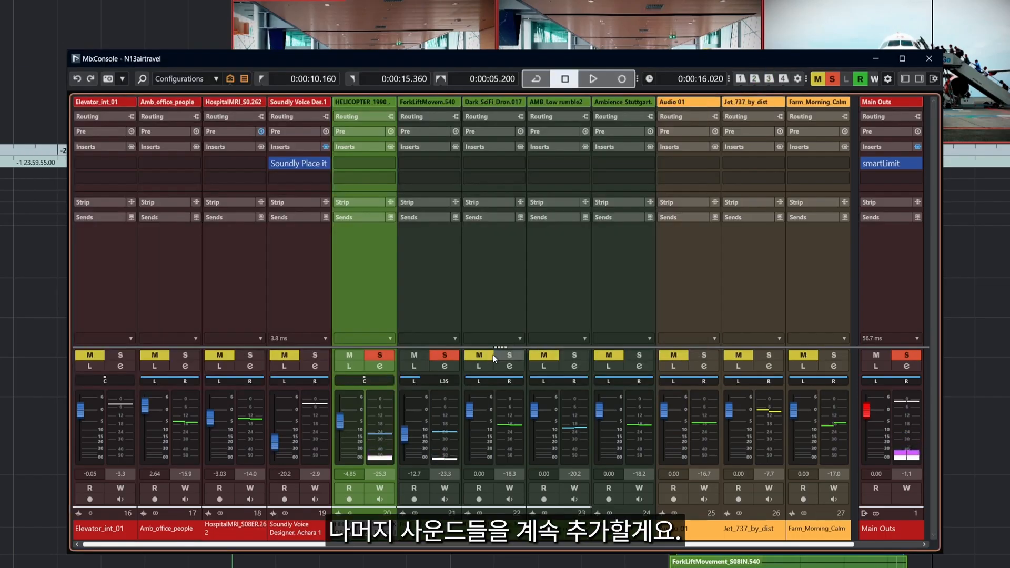
# - Solo the Dark_SciFi_Drone channel as well and raise its fader to about 0.66 dB while the boarding section plays
pyautogui.click(509, 355)
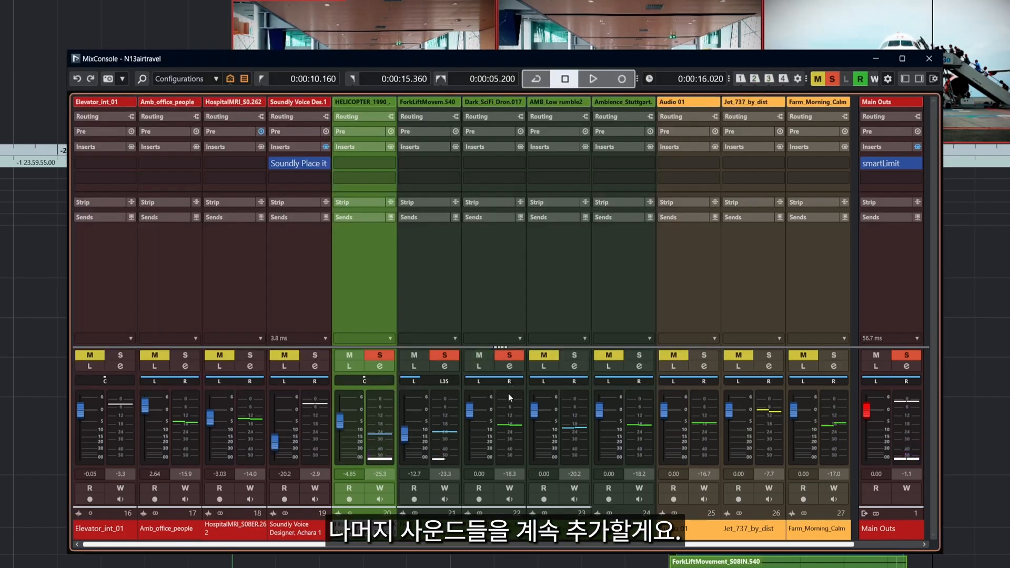
pyautogui.press('space')
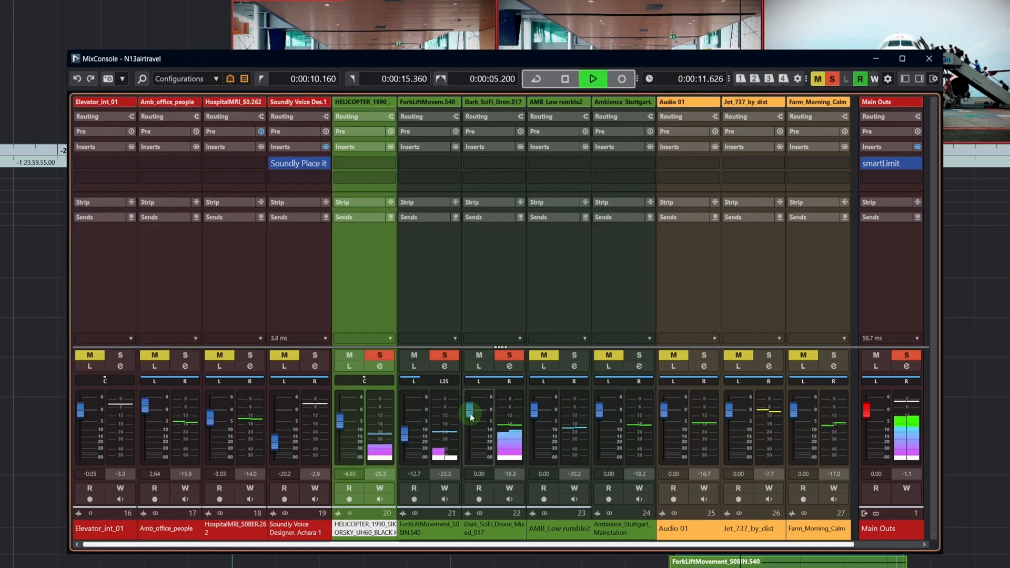
pyautogui.moveTo(470, 414); pyautogui.dragTo(479, 409)
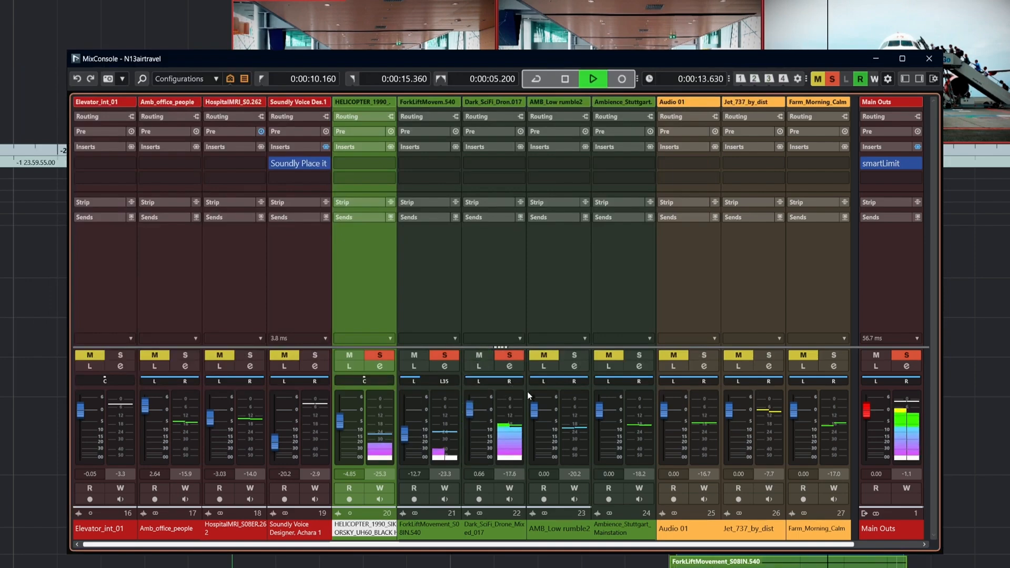
# - Solo AMB_Low rumble2 too, lower its fader to about -3.31 dB, and lower the ForkLiftMovement fader to about -17.7 dB
pyautogui.click(574, 355)
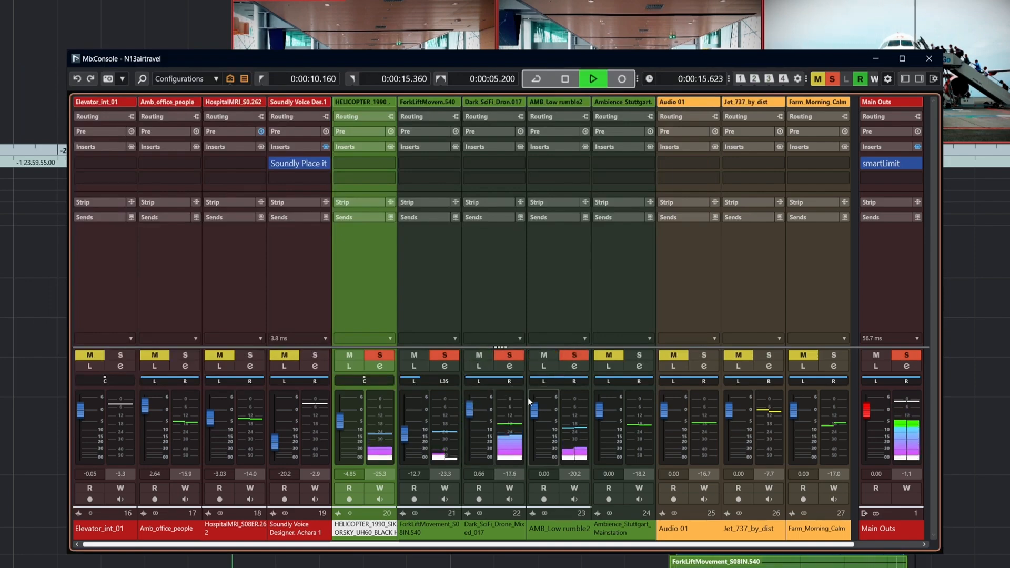
pyautogui.moveTo(533, 409); pyautogui.dragTo(534, 421)
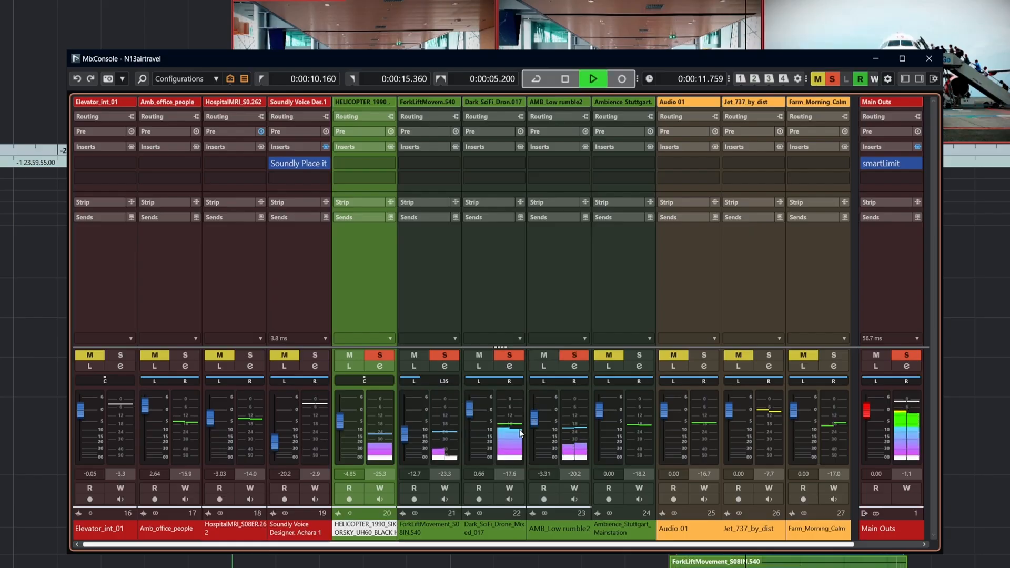
pyautogui.moveTo(404, 437); pyautogui.dragTo(411, 443)
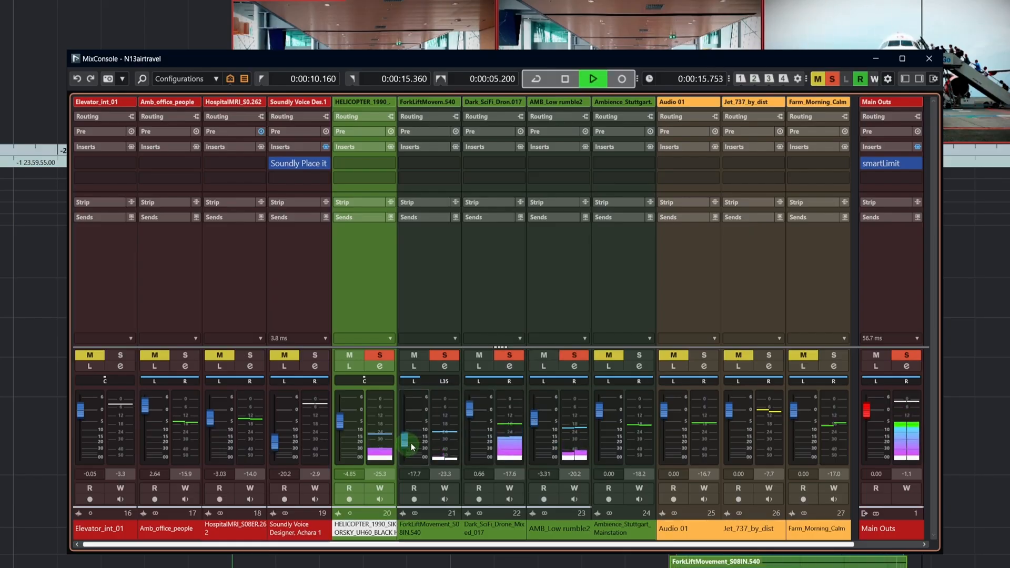
# - Stop playback and unsolo the HELICOPTER, ForkLiftMovement, Dark_SciFi_Drone and AMB_Low rumble2 channels
pyautogui.press('space')
pyautogui.click(378, 356)
pyautogui.click(454, 357)
pyautogui.click(500, 357)
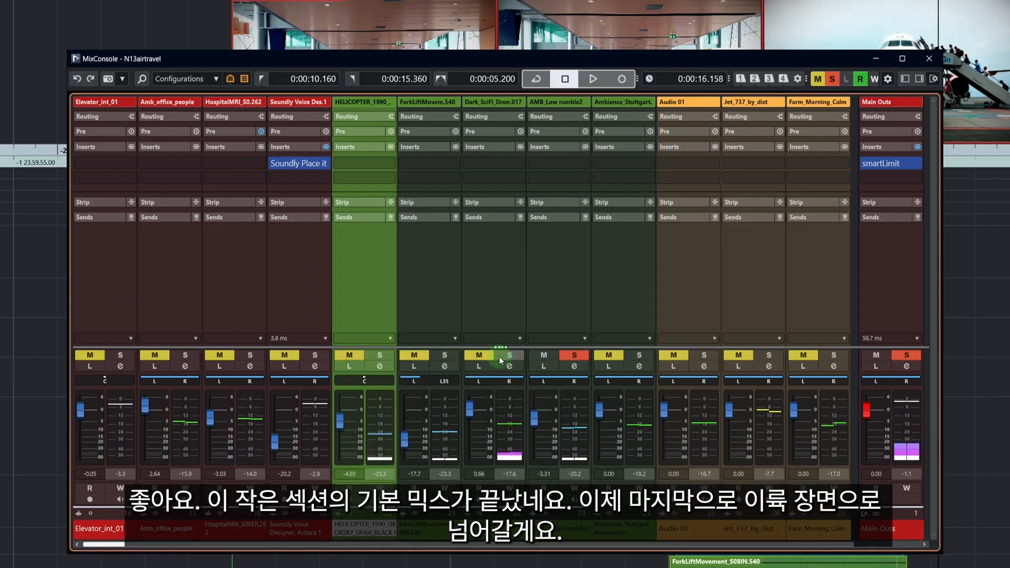
pyautogui.click(561, 357)
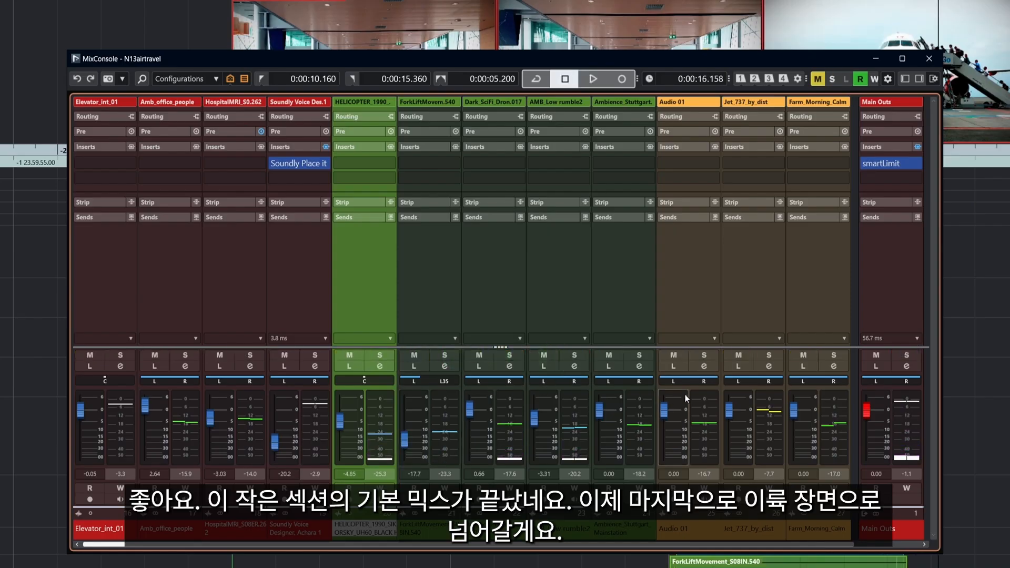
# - Set the locators around the takeoff section, from 0:00:15.219 to 0:00:23.455, and play it with the mixer open
pyautogui.press('F3')
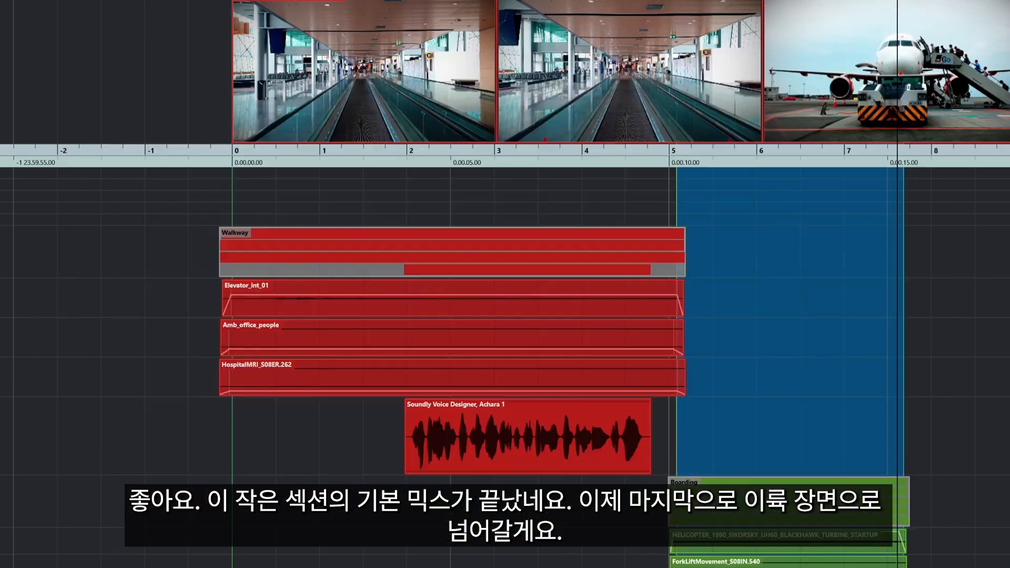
pyautogui.press('shift+KP_3')
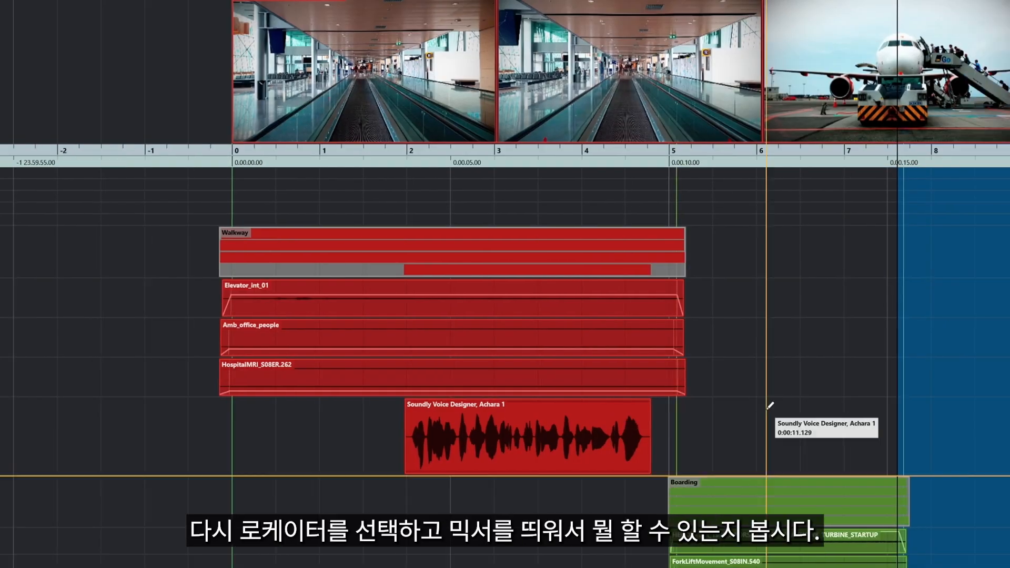
pyautogui.press('F3')
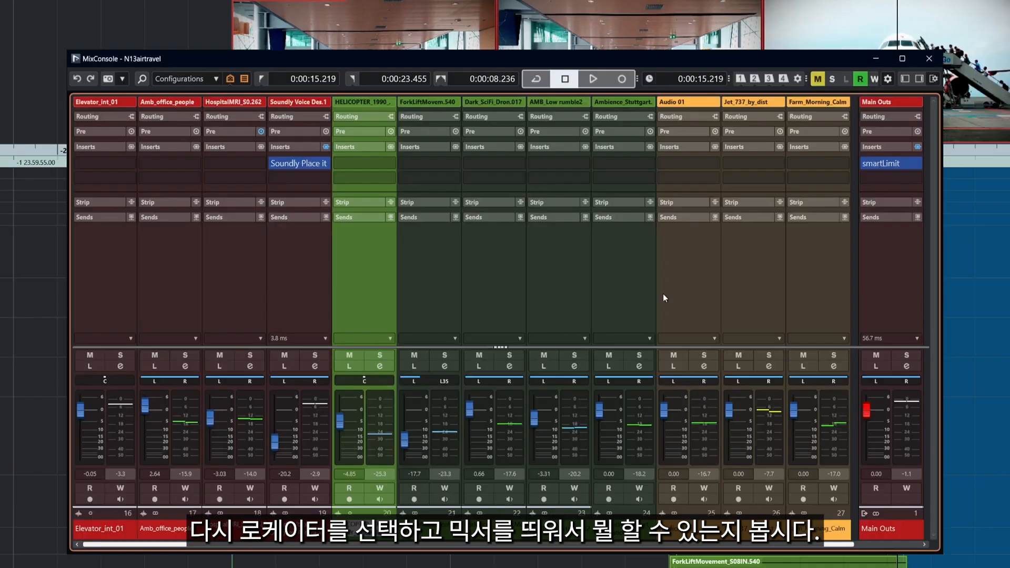
pyautogui.press('space')
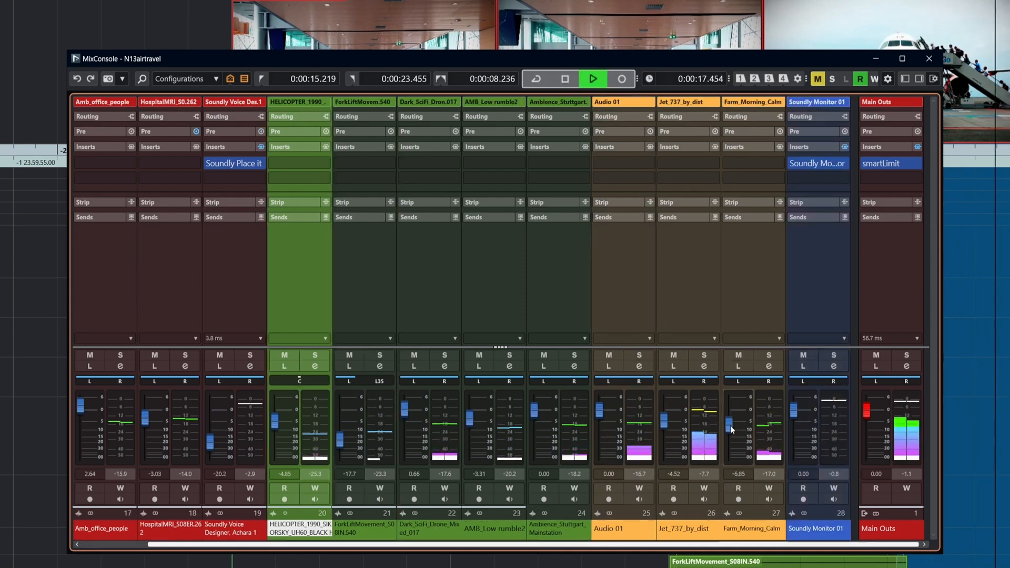
# - Balance the takeoff faders: Screech at about -18.3 dB, Jet_737_by_dist at -5.92 dB and Farm_Morning_Calm at -5.19 dB
pyautogui.press('space')
pyautogui.moveTo(599, 409); pyautogui.dragTo(604, 450)
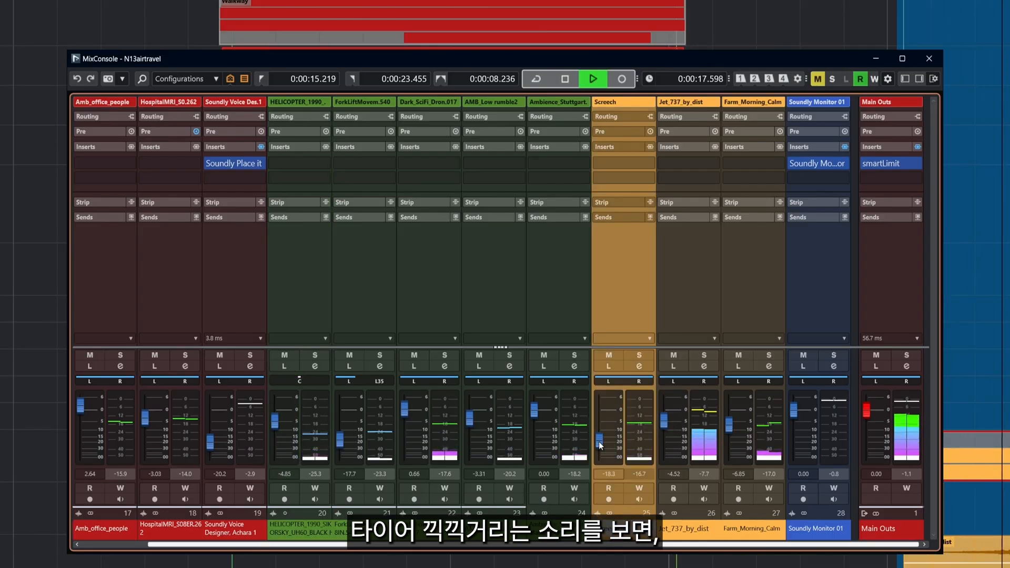
pyautogui.moveTo(663, 421); pyautogui.dragTo(666, 427)
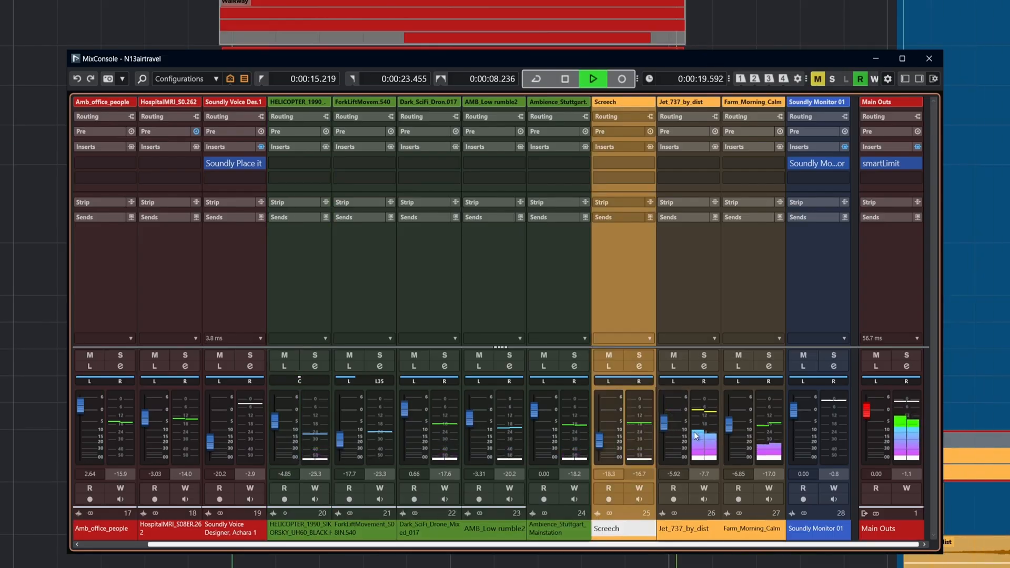
pyautogui.moveTo(734, 426); pyautogui.dragTo(731, 425)
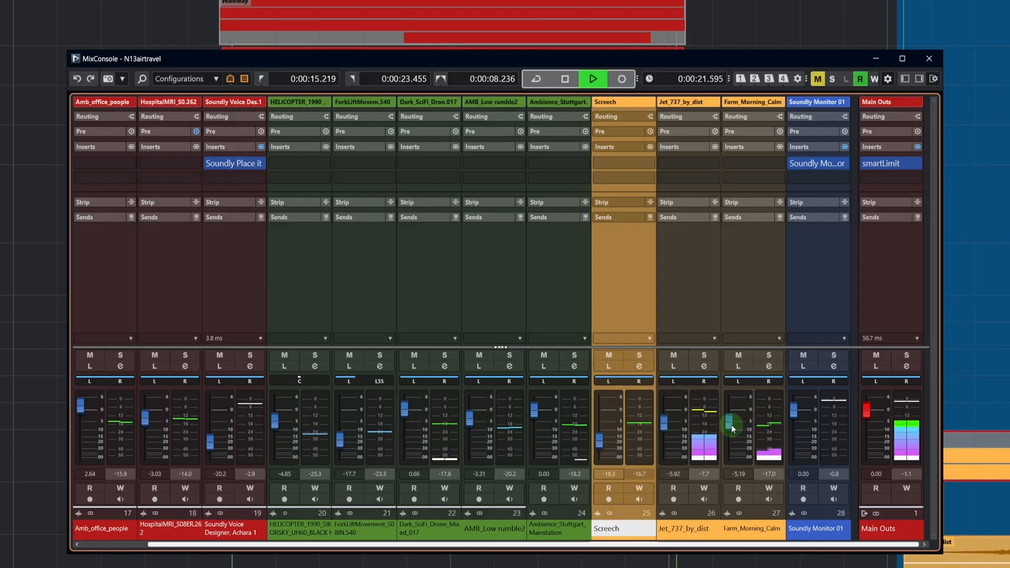
pyautogui.press('space')
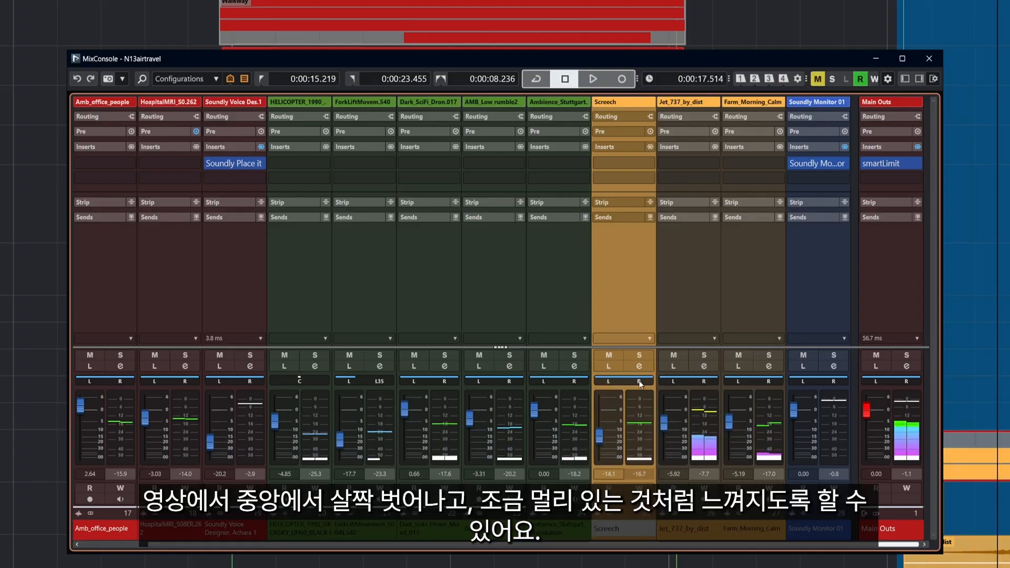
# - Check the plane's position in the video, pan Screech to L76 and R23, and set its fader to about -12.3 dB
pyautogui.press('F8')
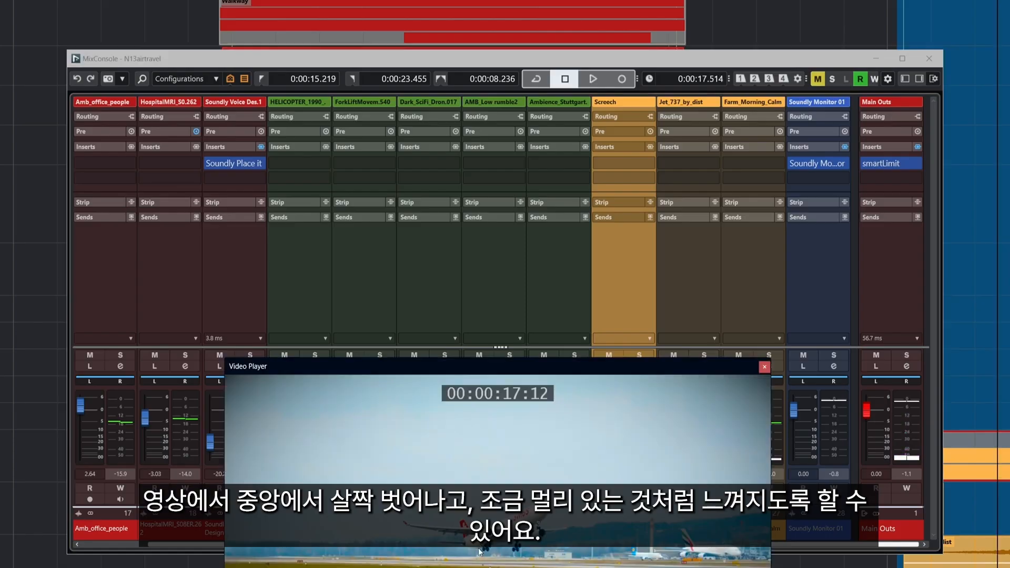
pyautogui.press('F8')
pyautogui.moveTo(634, 378); pyautogui.dragTo(624, 315)
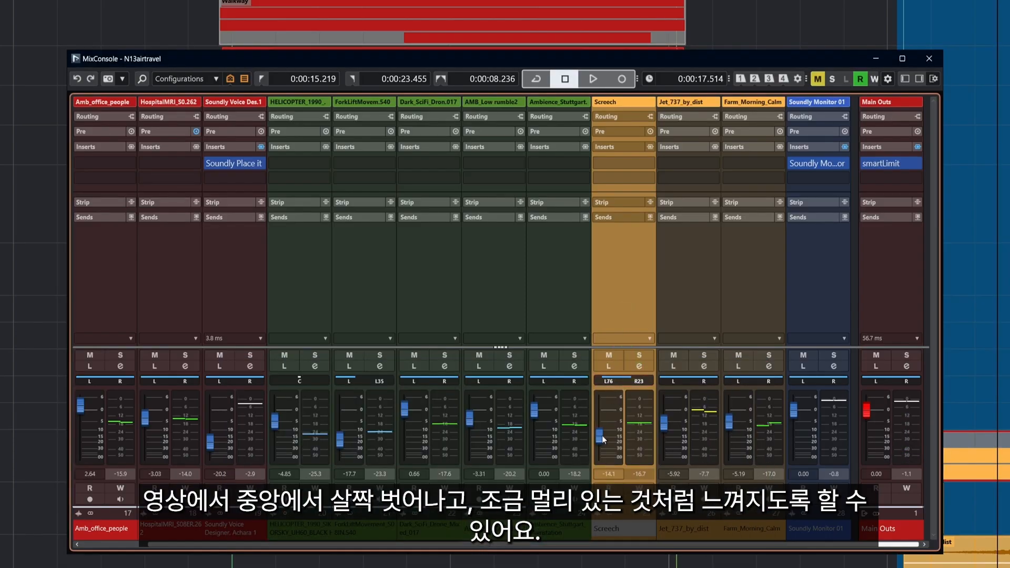
pyautogui.click(600, 437)
# - Play the whole project from the beginning against the video to review the mix, and close the video
pyautogui.press('F8')
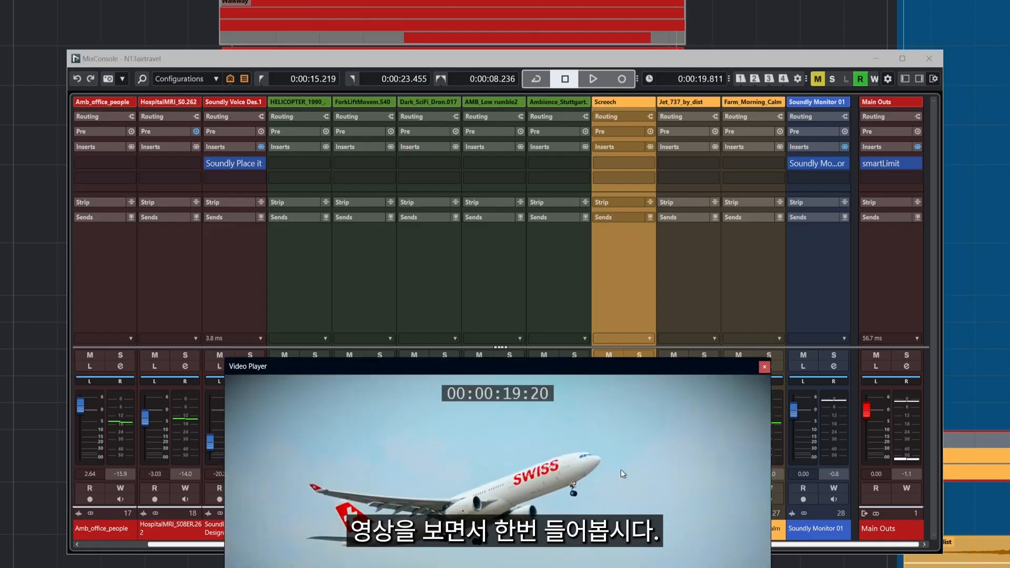
pyautogui.press('KP_Subtract')
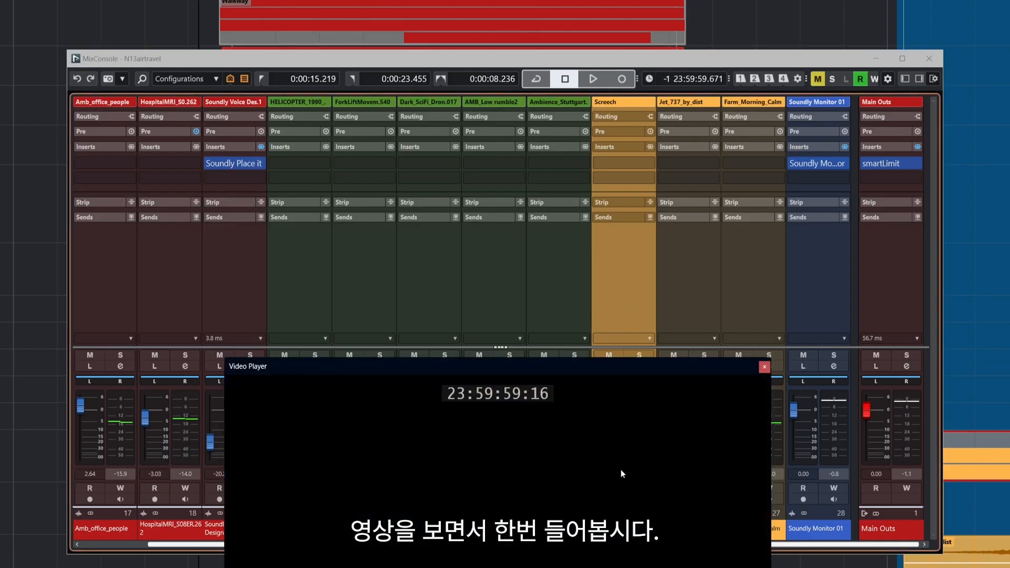
pyautogui.press('space')
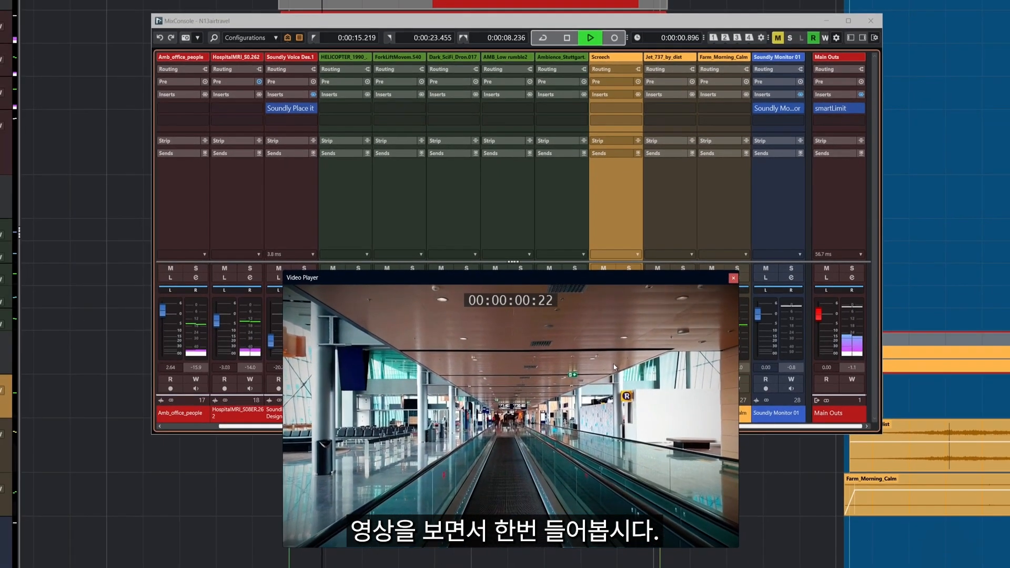
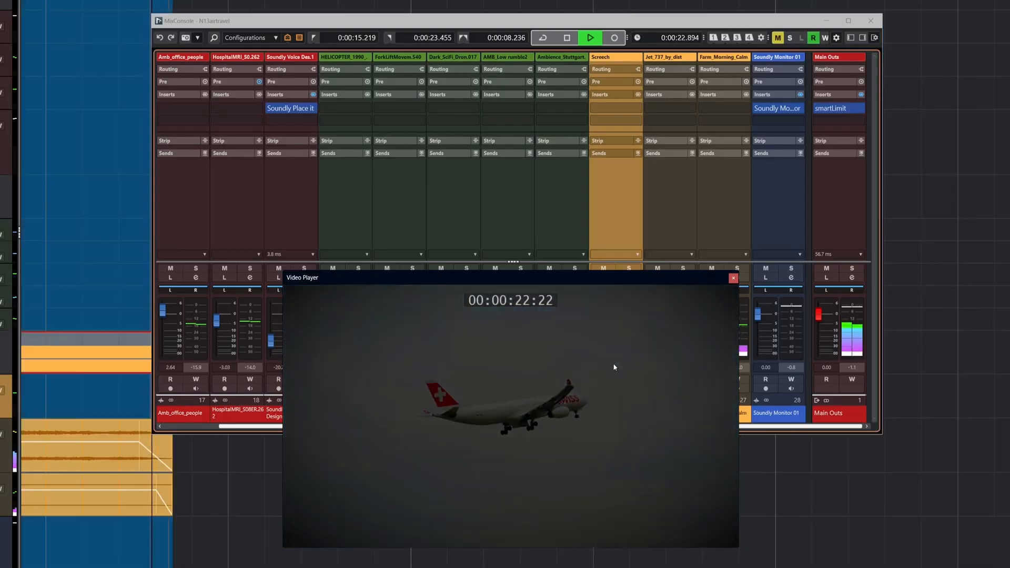
pyautogui.press('space')
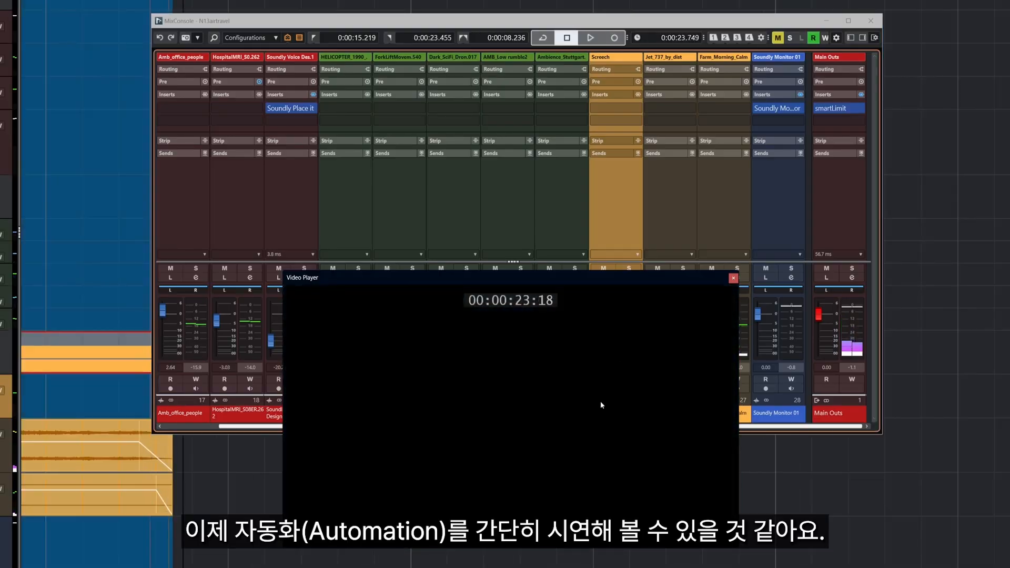
pyautogui.click(665, 21)
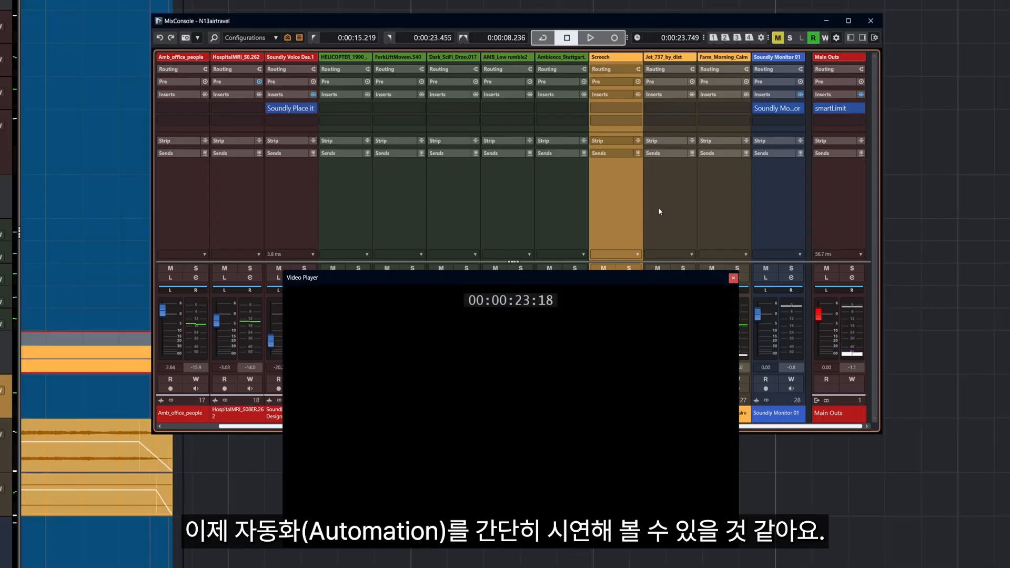
pyautogui.press('F8')
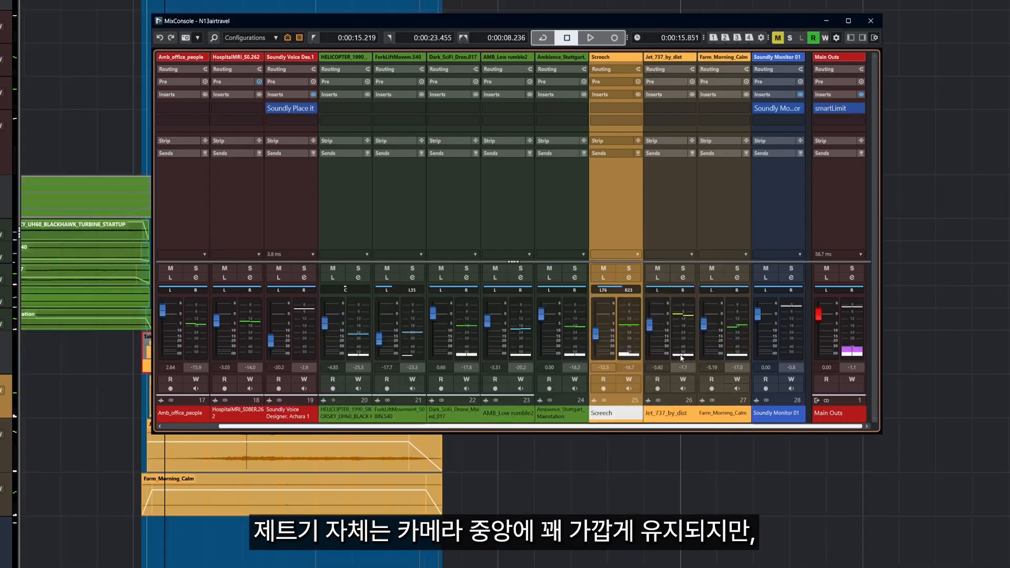
# - Solo the Jet_737_by_dist channel and replay the takeoff to follow the plane's movement in the video
pyautogui.click(682, 269)
pyautogui.press('space')
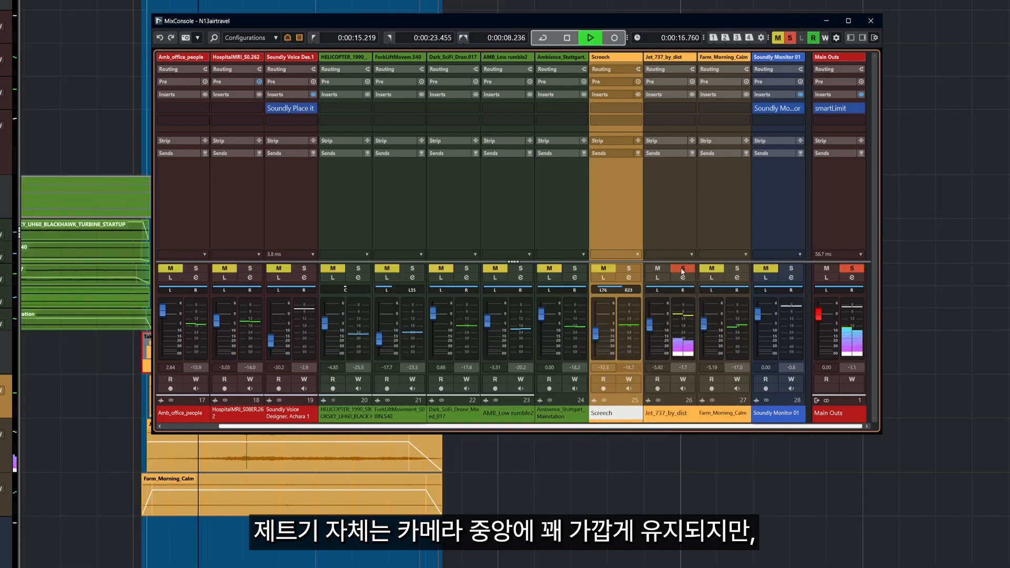
pyautogui.press('F8')
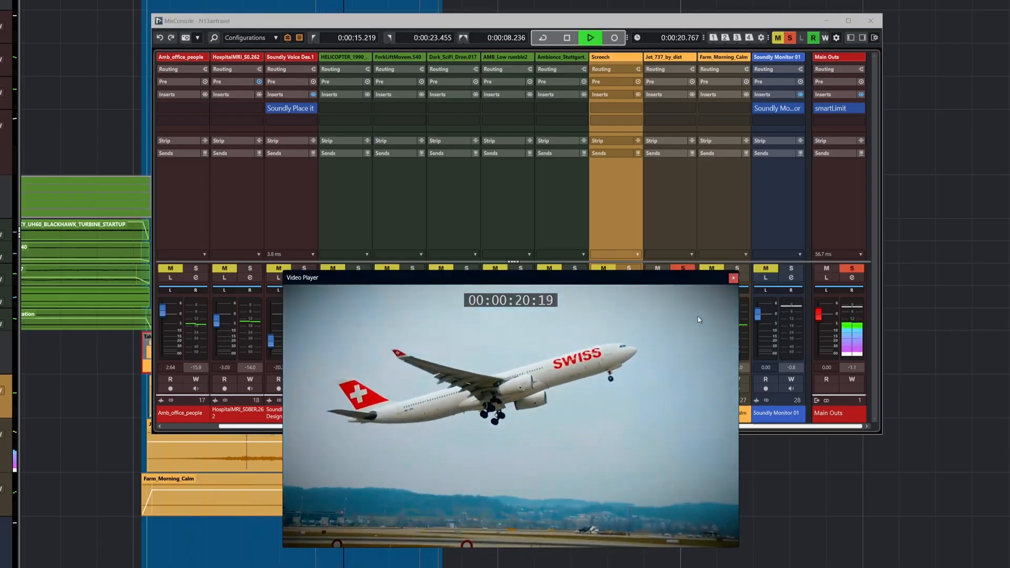
pyautogui.press('space')
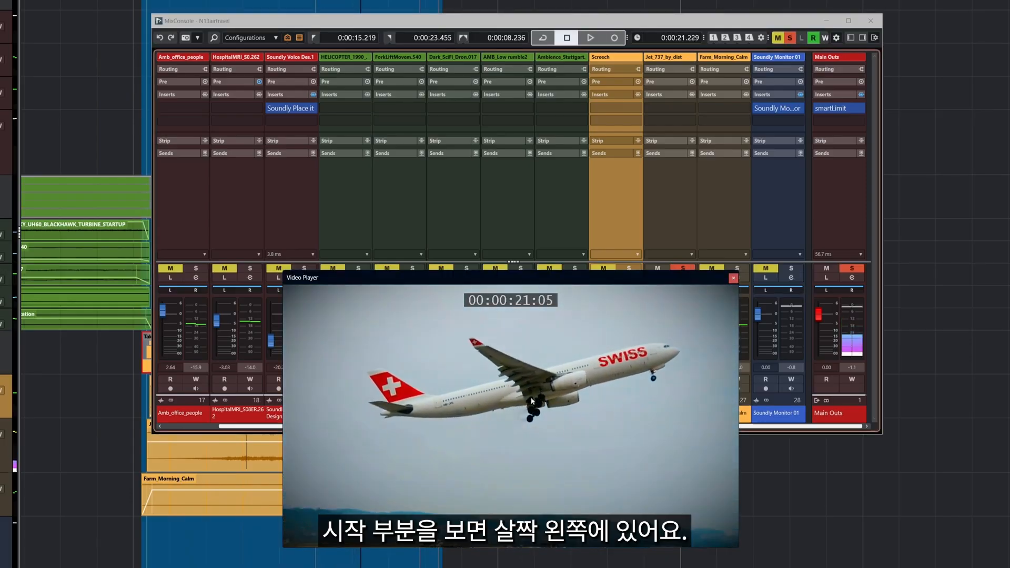
pyautogui.click(733, 278)
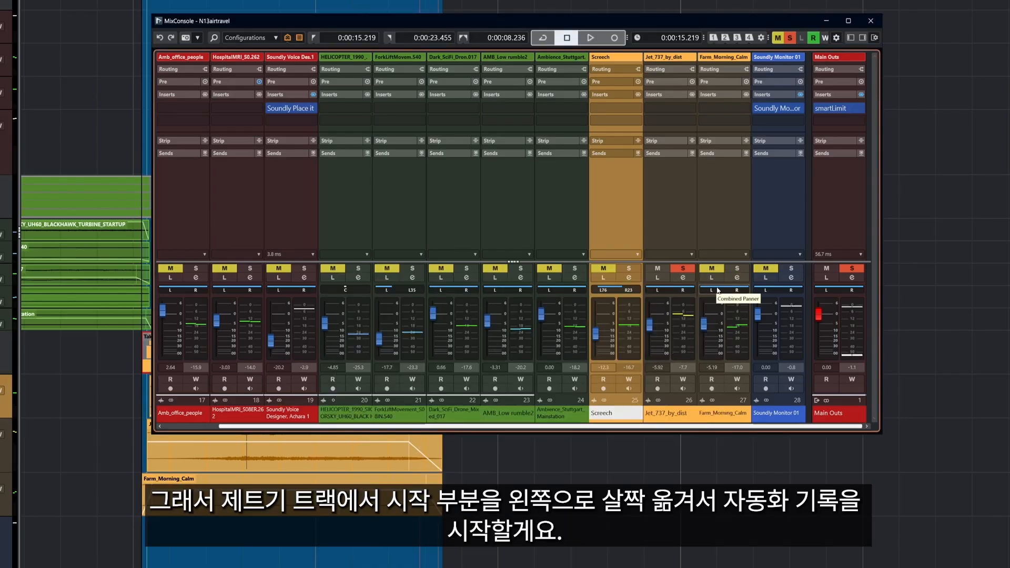
# - Stop near the takeoff's start, pan Jet_737_by_dist to L91 and R55, and enable automation writing on that channel
pyautogui.press('space')
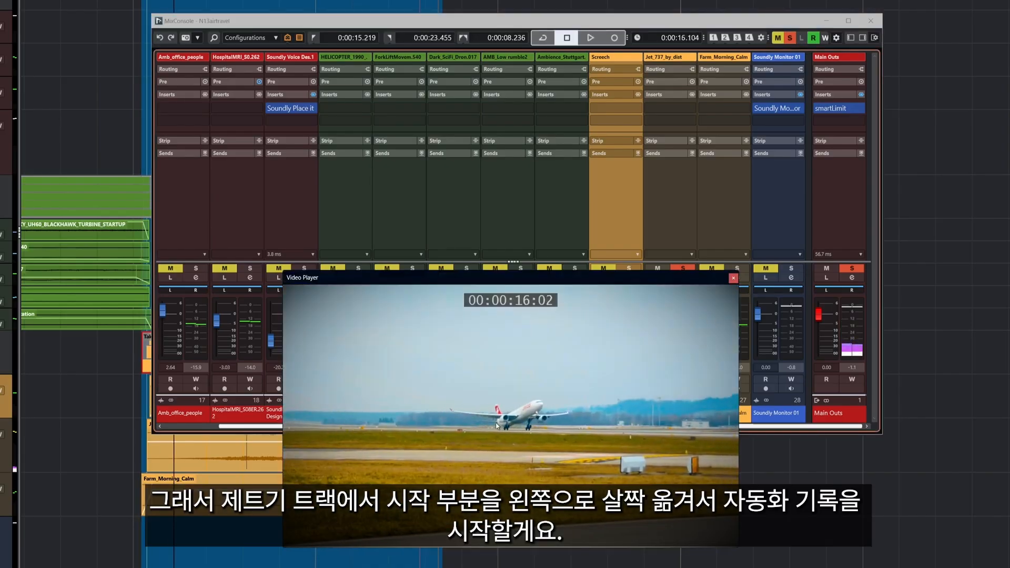
pyautogui.click(732, 278)
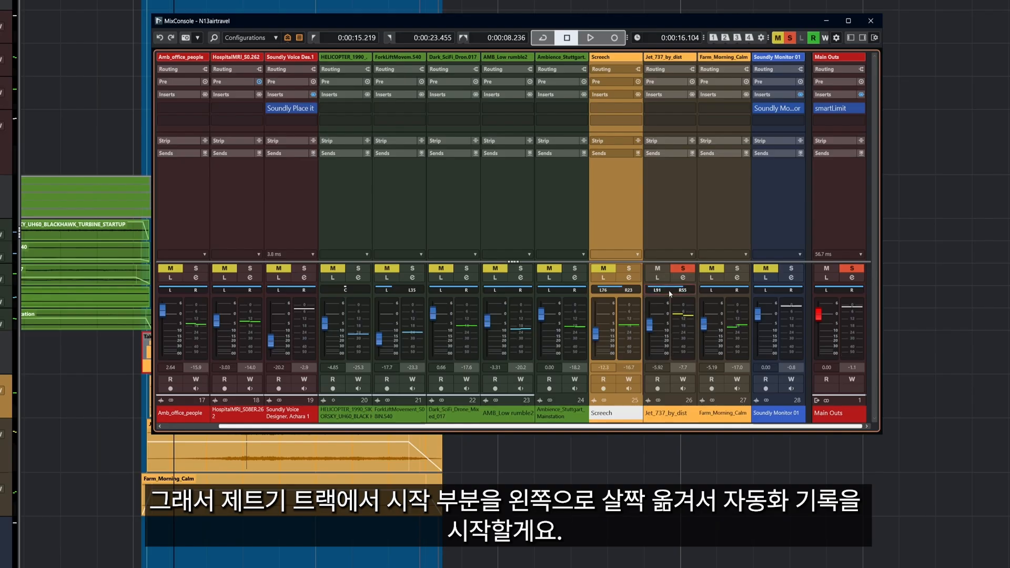
pyautogui.click(682, 380)
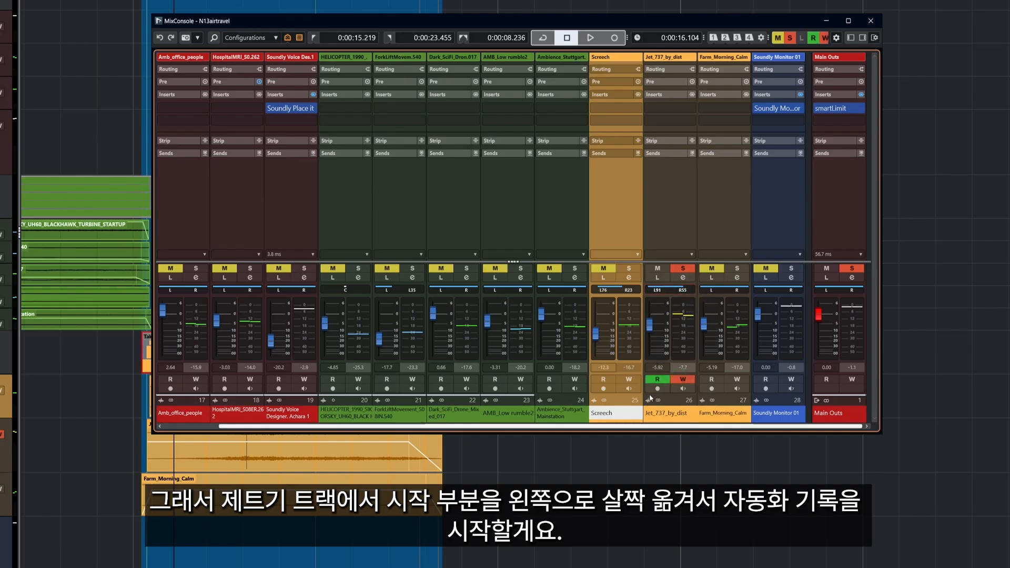
# - Record pan automation on Jet_737_by_dist through the takeoff, turn off automation writing, and return to the section's start
pyautogui.press('space')
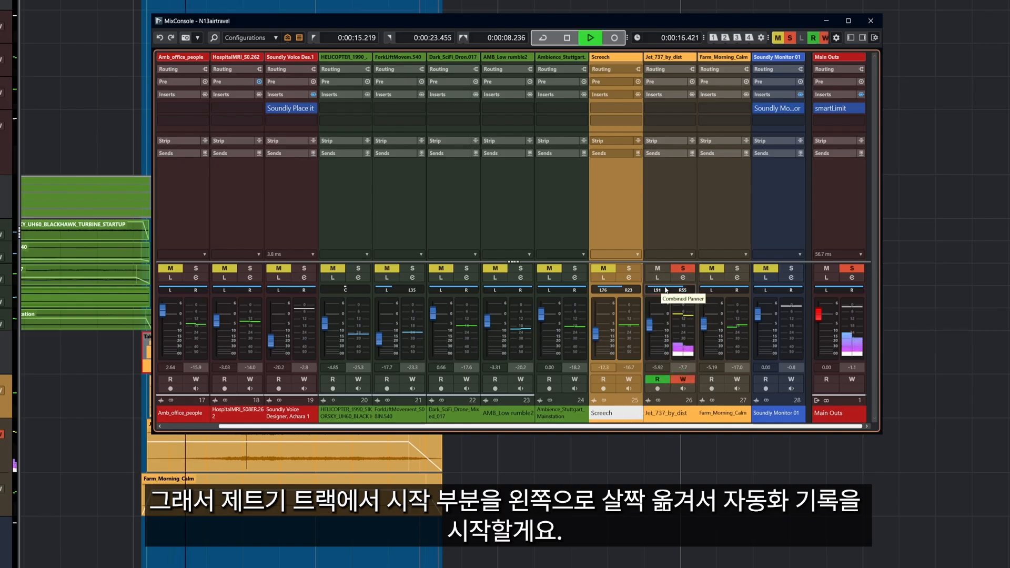
pyautogui.moveTo(671, 290); pyautogui.dragTo(671, 237)
pyautogui.press('space')
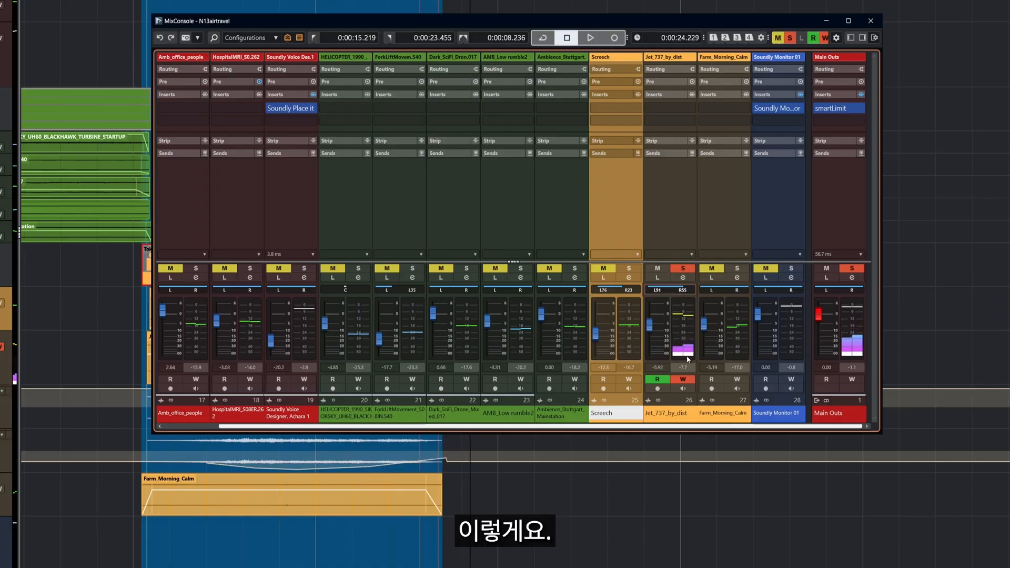
pyautogui.click(683, 379)
pyautogui.press('KP_1')
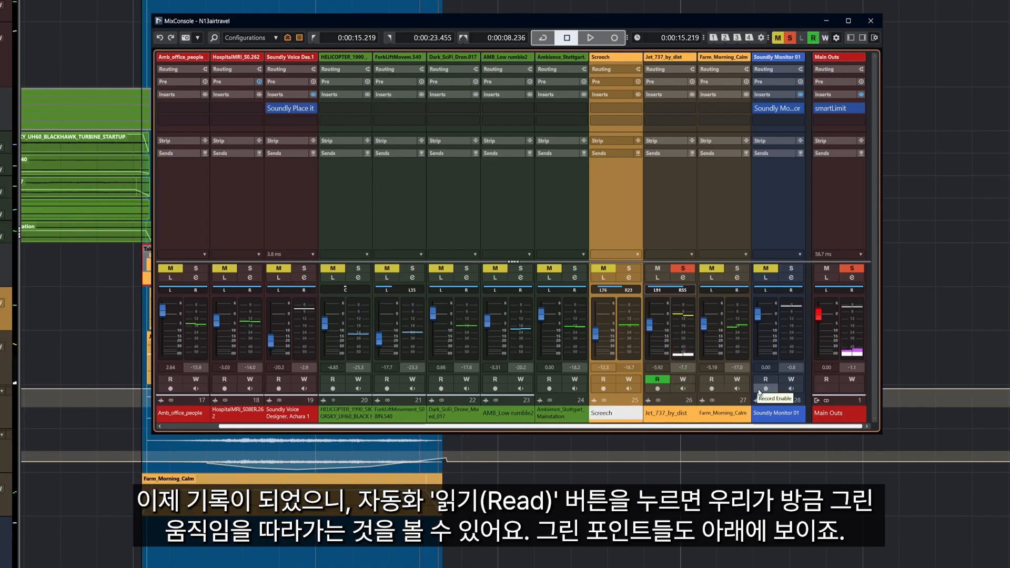
# - Play back the takeoff to check the recorded pan automation on Jet_737_by_dist, and unsolo that channel
pyautogui.press('space')
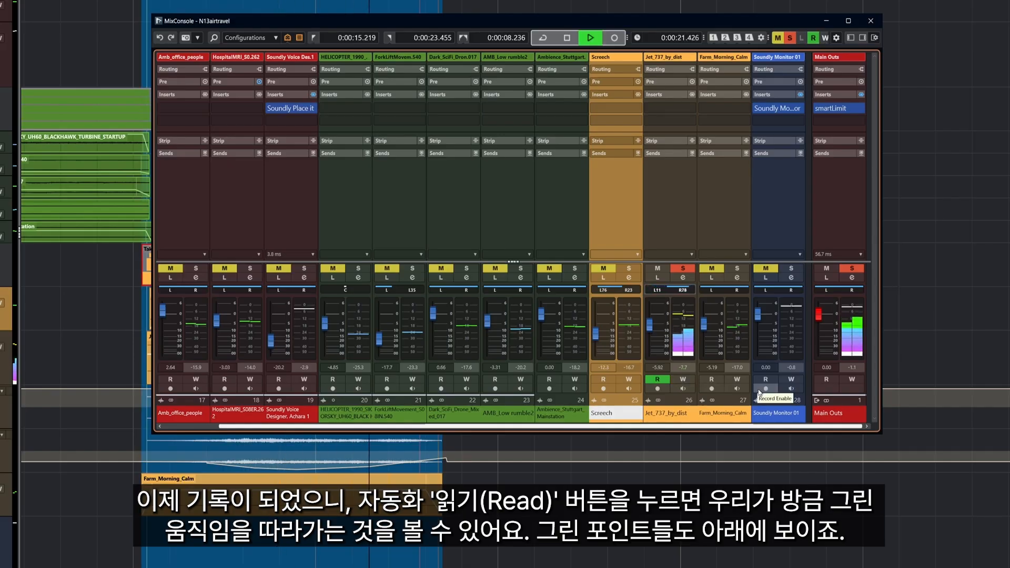
pyautogui.press('space')
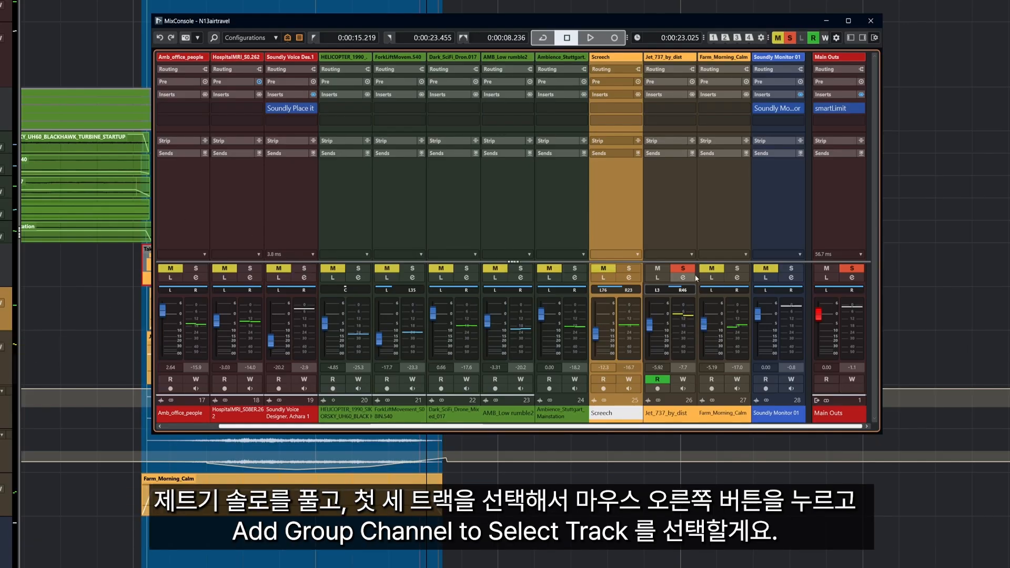
pyautogui.click(682, 269)
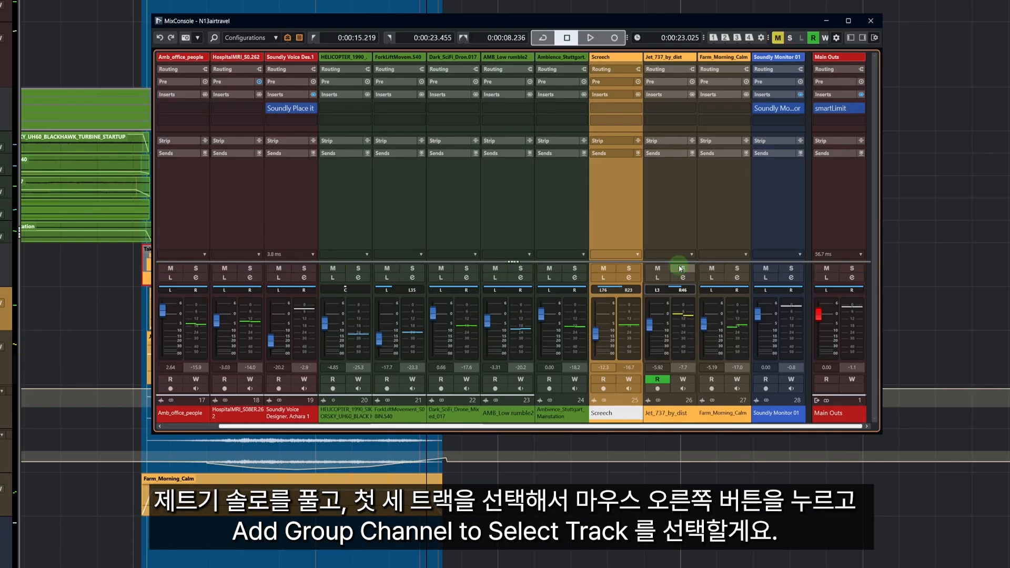
# - Add a stereo group channel named WALKWAY to the Amb_office_people, HospitalMRI and Soundly Voice Designer channels
pyautogui.click(188, 205)
pyautogui.click(280, 213)
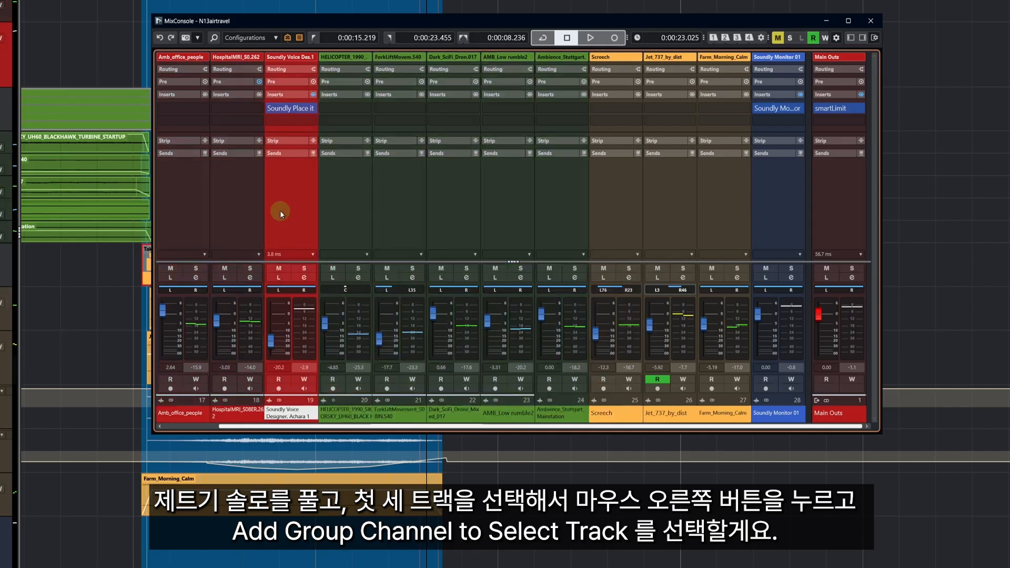
pyautogui.keyDown('shift'); pyautogui.click(194, 219); pyautogui.keyUp('shift')
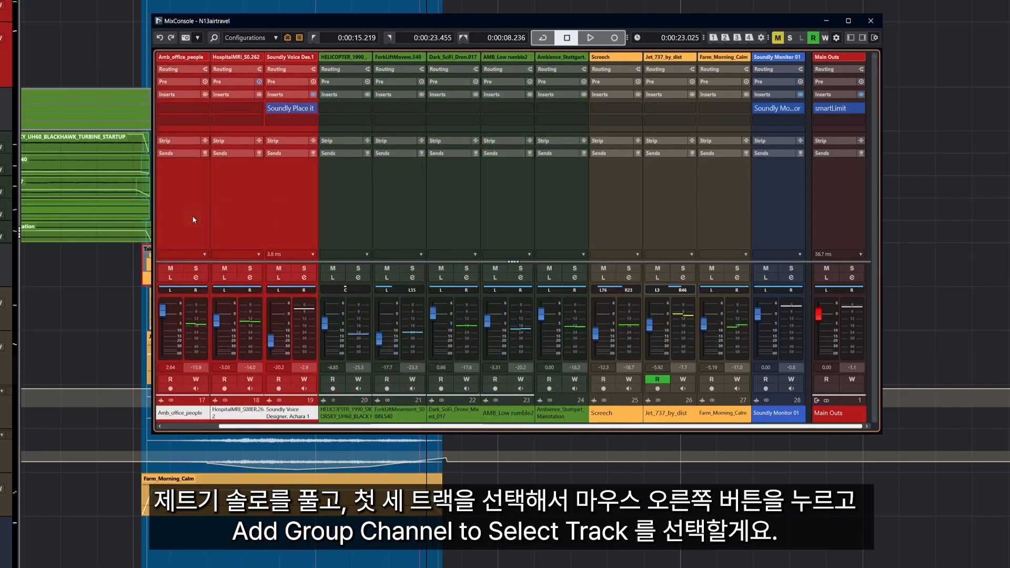
pyautogui.rightClick(228, 205)
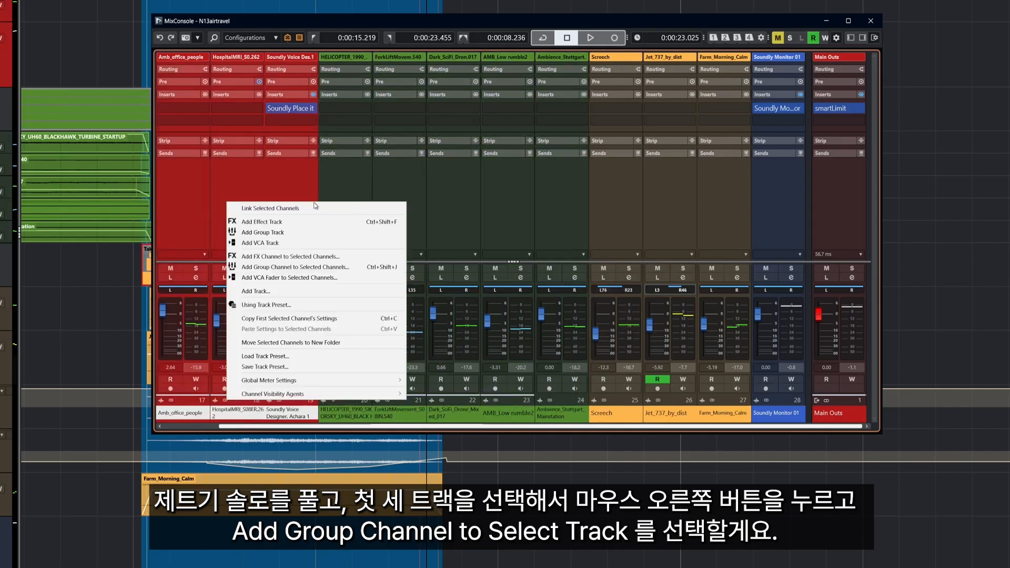
pyautogui.click(318, 268)
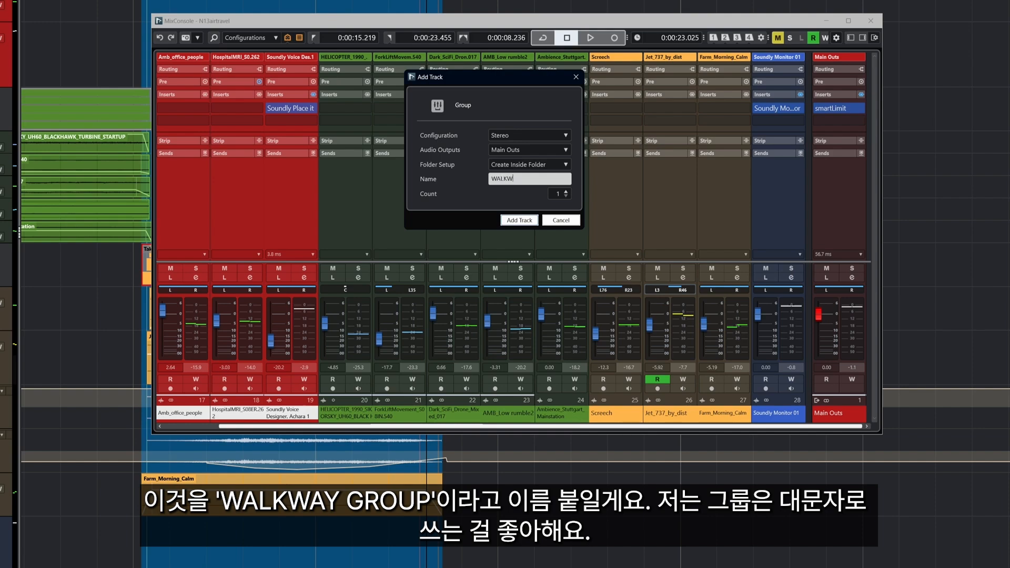
pyautogui.click(521, 221)
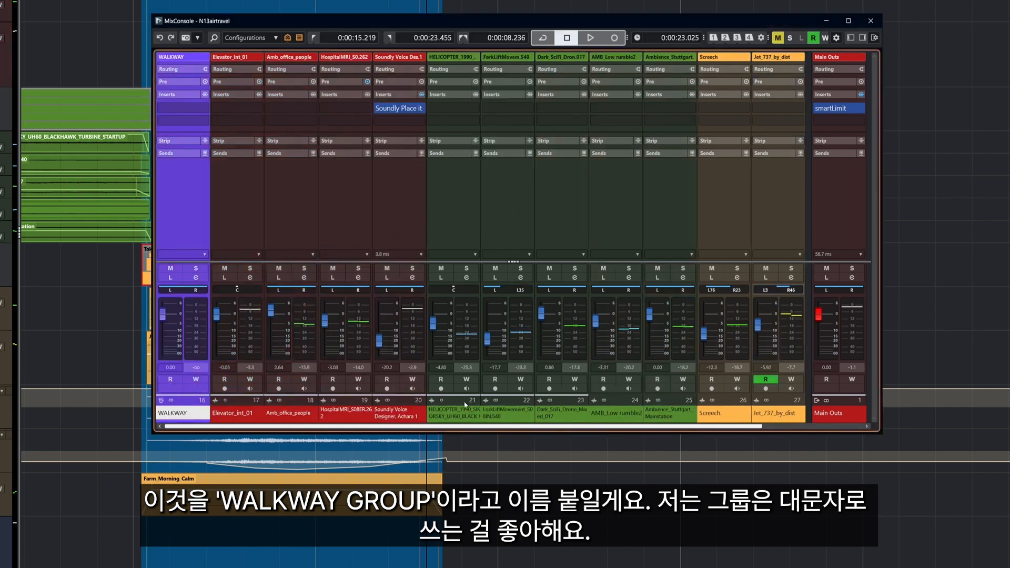
# - Add a group channel named BOARDING to the five green channels from HELICOPTER to Ambience_Stuttgart
pyautogui.click(462, 226)
pyautogui.keyDown('shift'); pyautogui.click(667, 232); pyautogui.keyUp('shift')
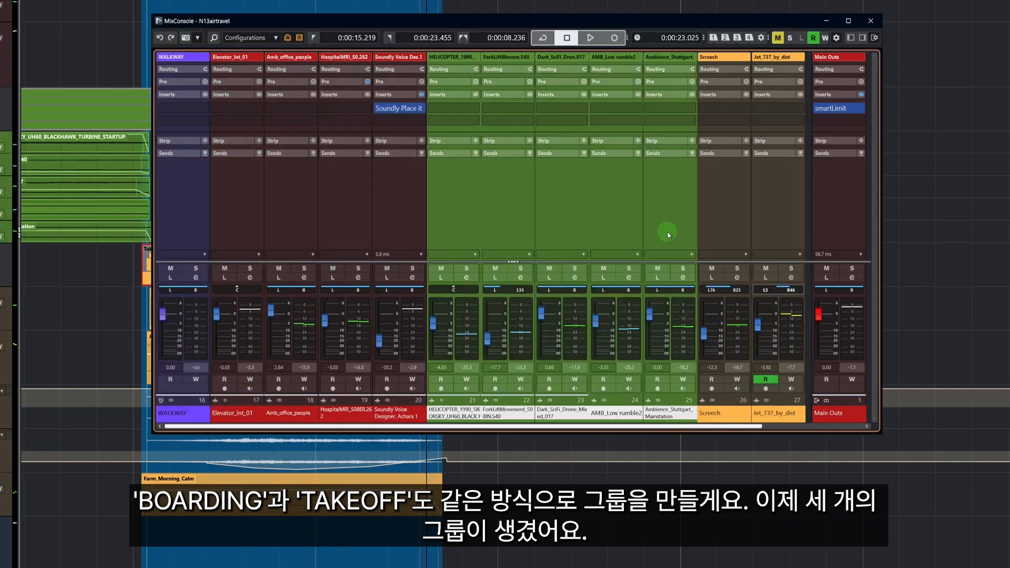
pyautogui.rightClick(499, 228)
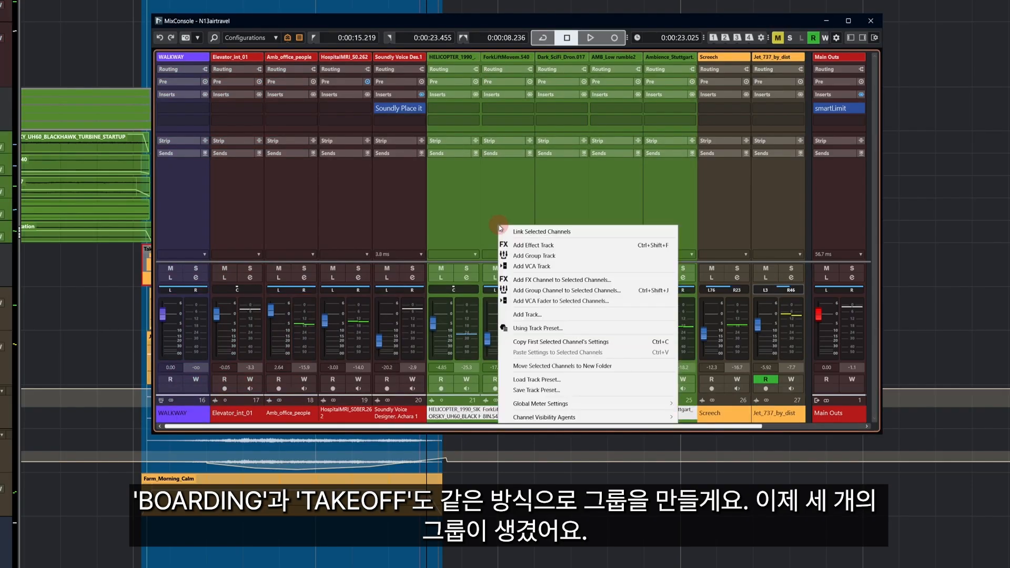
pyautogui.click(542, 279)
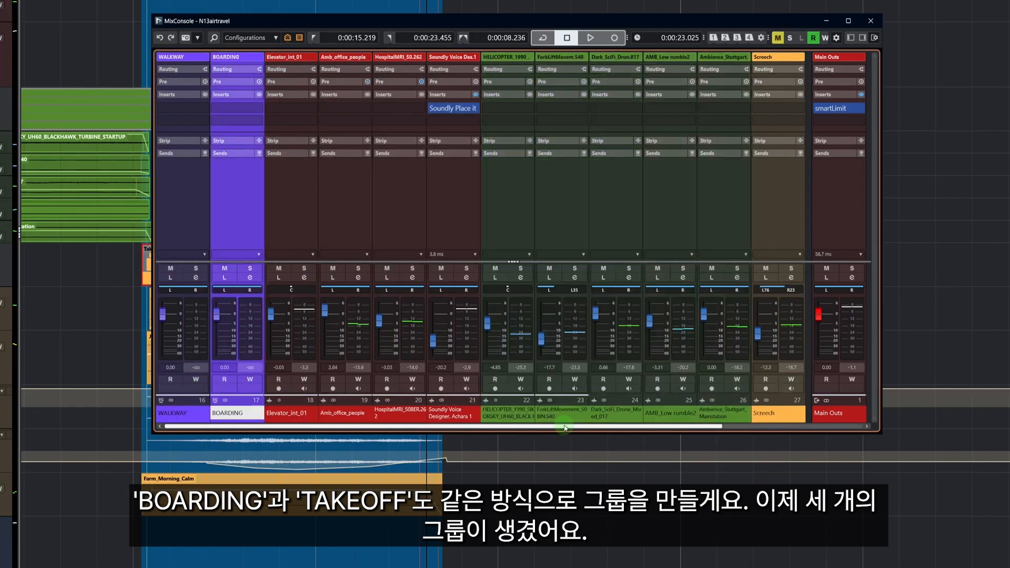
# - Add a group channel named TAKEOFF to the orange channels from Screech to Farm_Morning_Calm
pyautogui.moveTo(567, 431); pyautogui.dragTo(707, 432)
pyautogui.click(614, 210)
pyautogui.keyDown('shift'); pyautogui.click(717, 213); pyautogui.keyUp('shift')
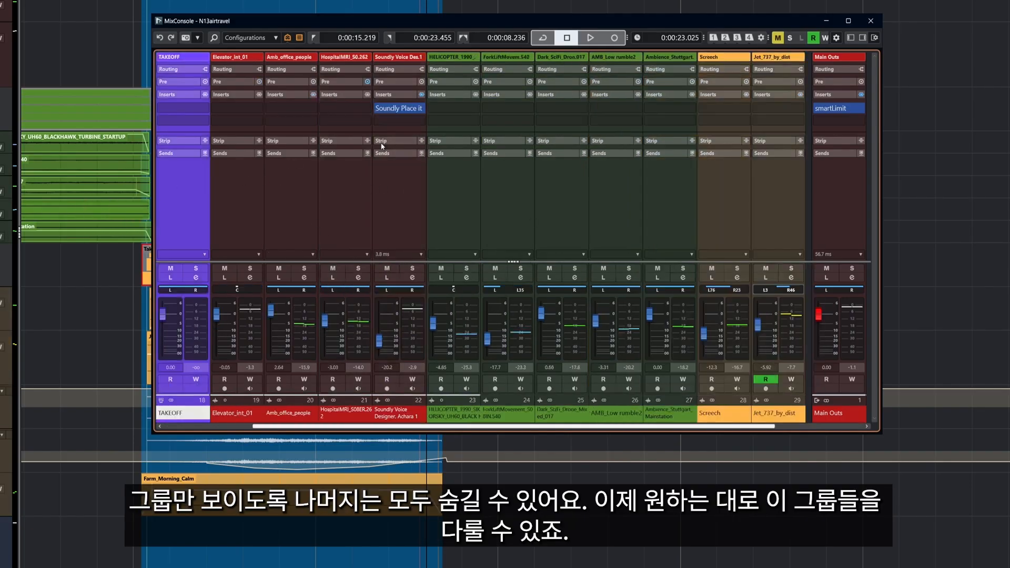
# - Filter the MixConsole's channel types to show only Group Channels
pyautogui.click(298, 39)
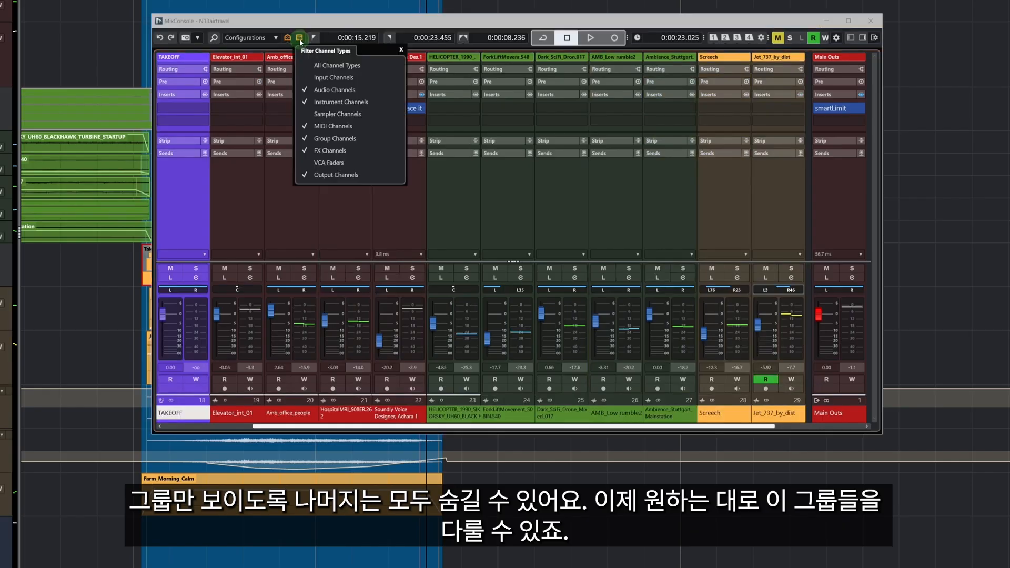
pyautogui.click(318, 65)
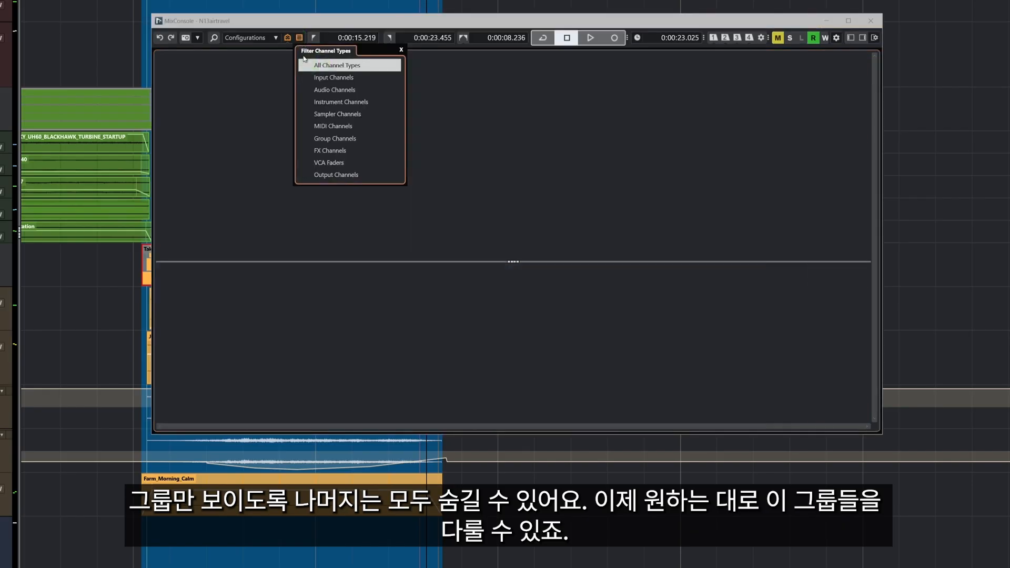
pyautogui.click(328, 140)
pyautogui.click(407, 231)
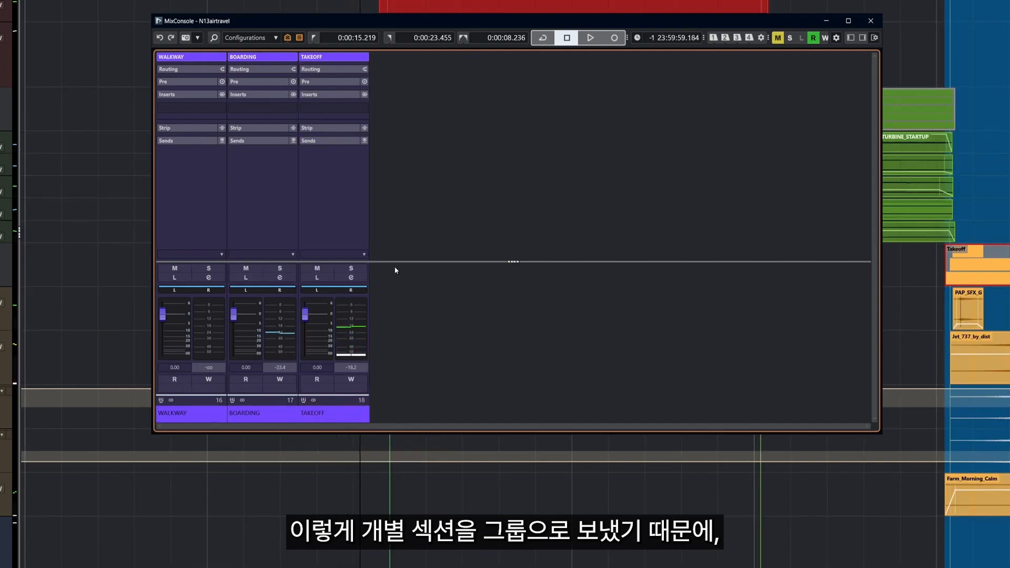
# - Balance the groups during playback, setting WALKWAY to 2.34, BOARDING to -6.24 and TAKEOFF to -1.30 dB
pyautogui.press('space')
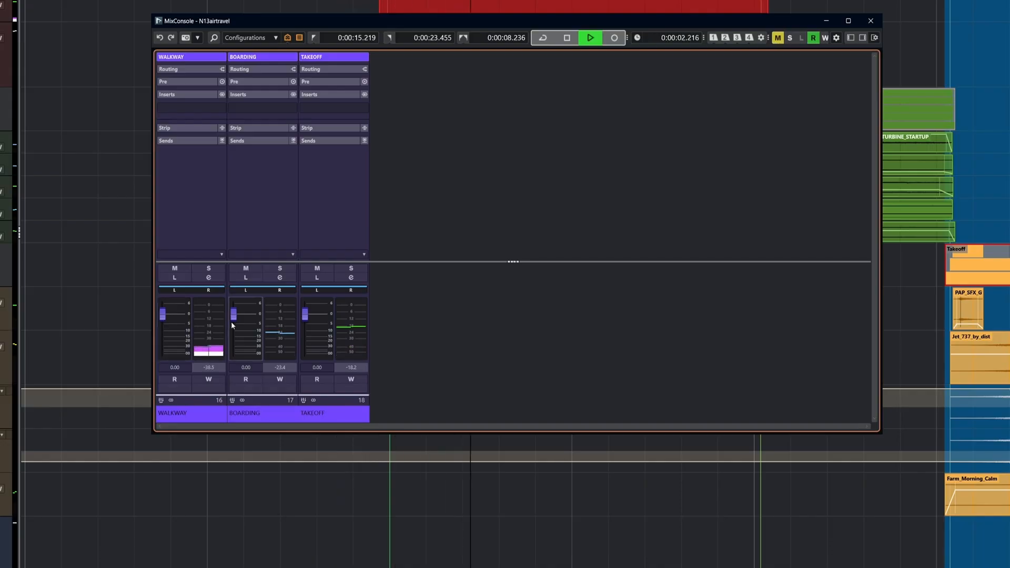
pyautogui.moveTo(162, 322); pyautogui.dragTo(163, 315)
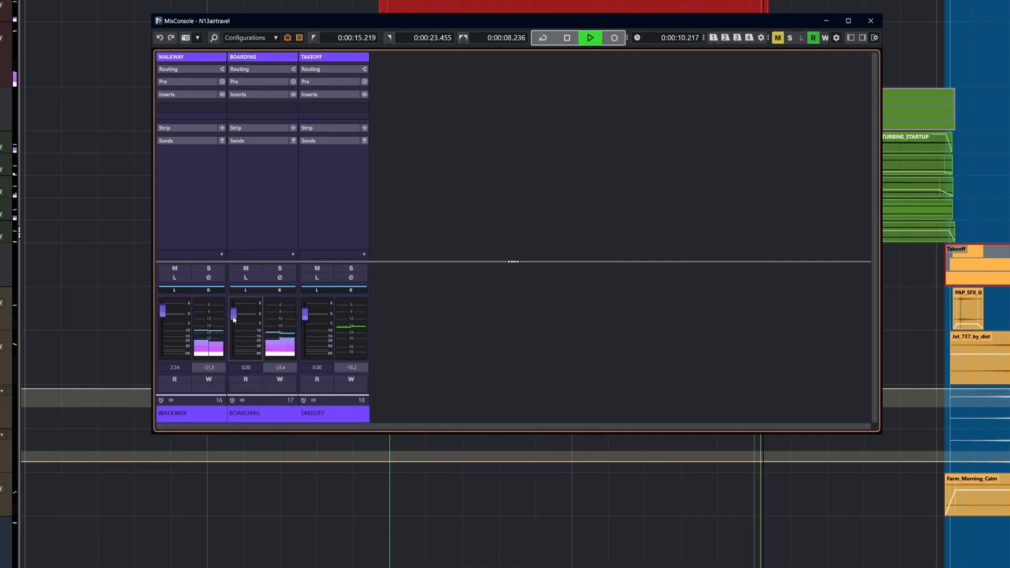
pyautogui.click(234, 315)
pyautogui.moveTo(234, 320); pyautogui.dragTo(236, 331)
pyautogui.moveTo(306, 313); pyautogui.dragTo(308, 322)
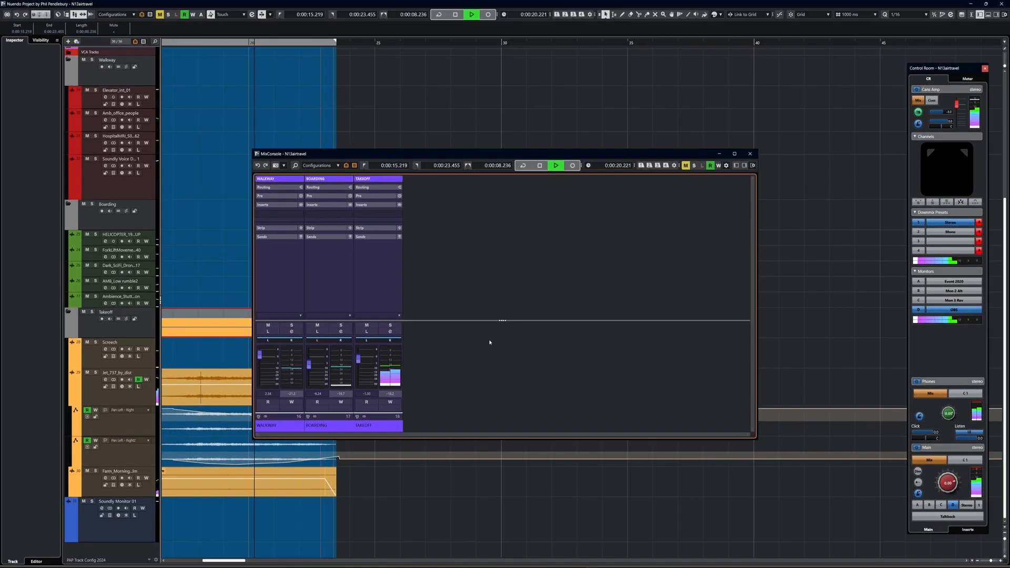
pyautogui.press('space')
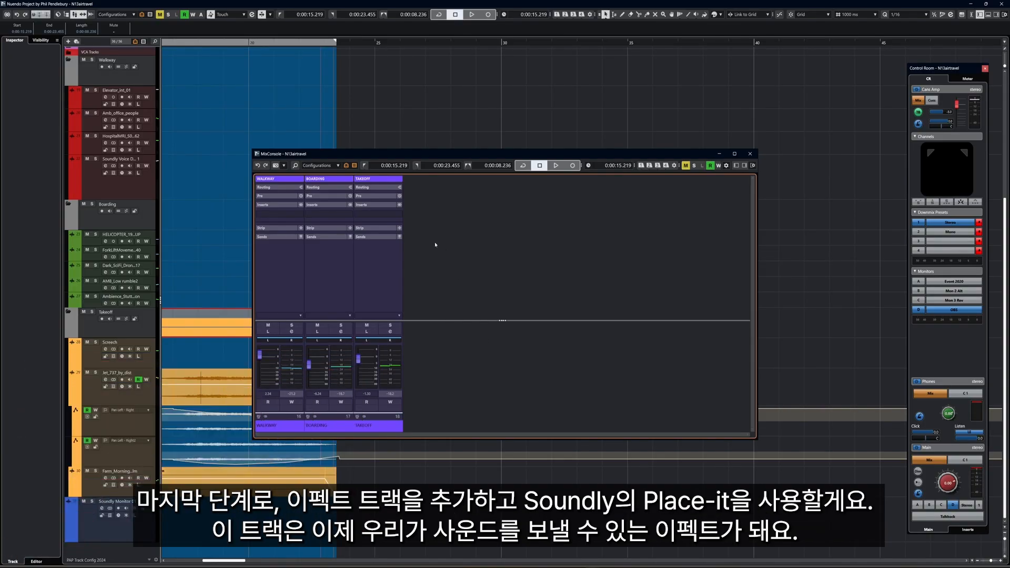
# - Add a stereo effect track with the Soundly Place it effect, routed to Main Outs
pyautogui.rightClick(430, 241)
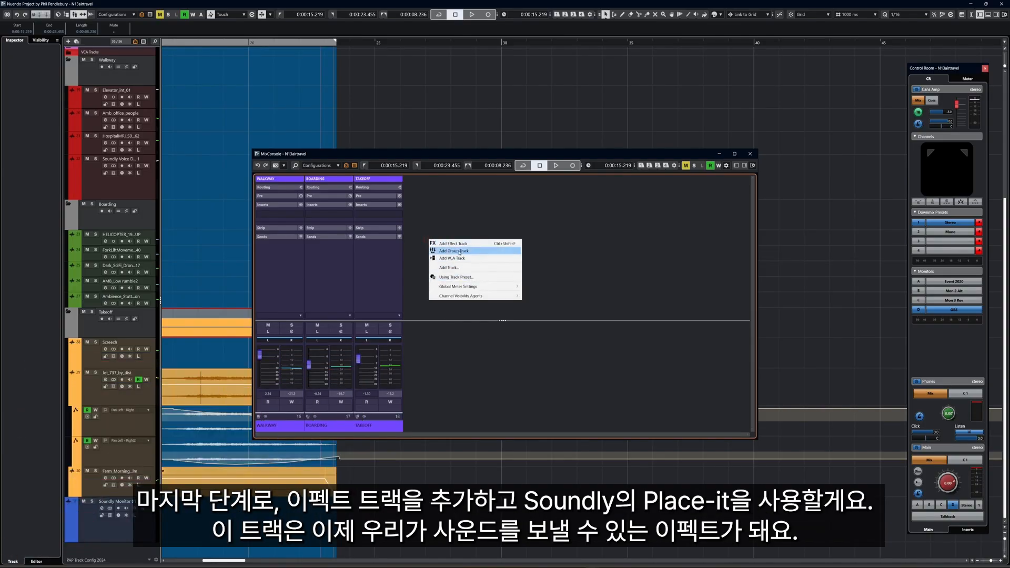
pyautogui.click(456, 243)
pyautogui.click(501, 233)
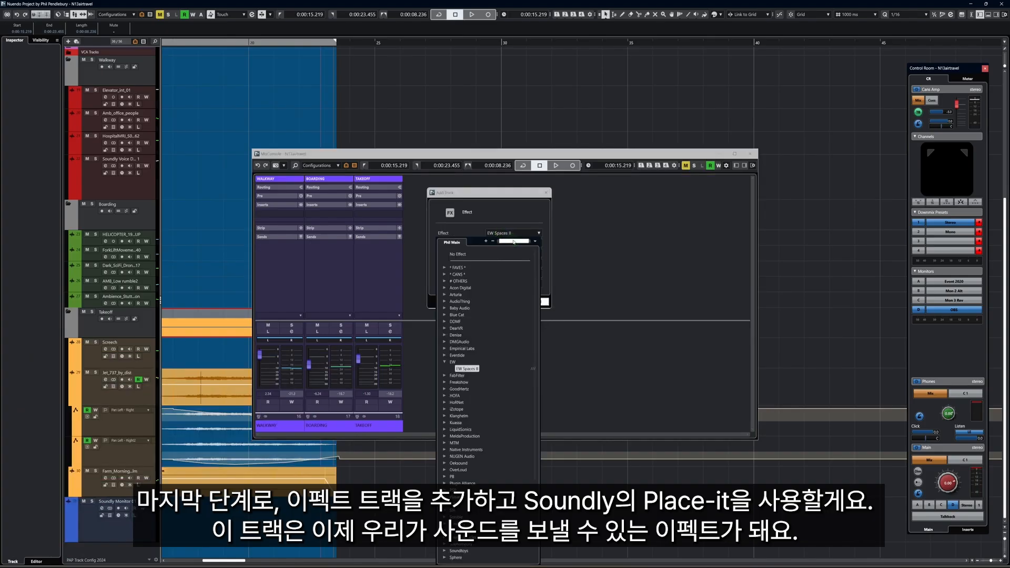
pyautogui.write('place')
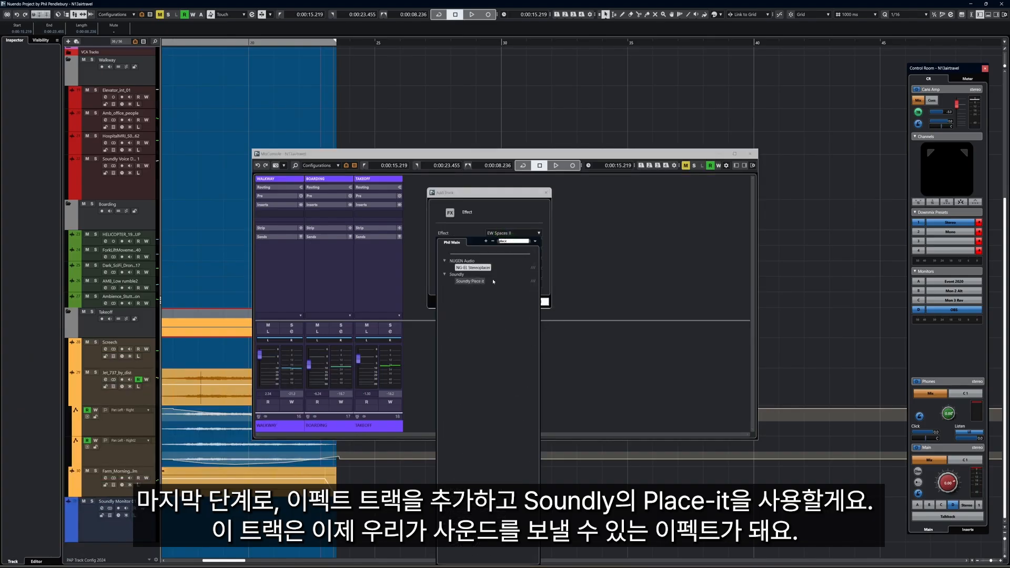
pyautogui.click(476, 282)
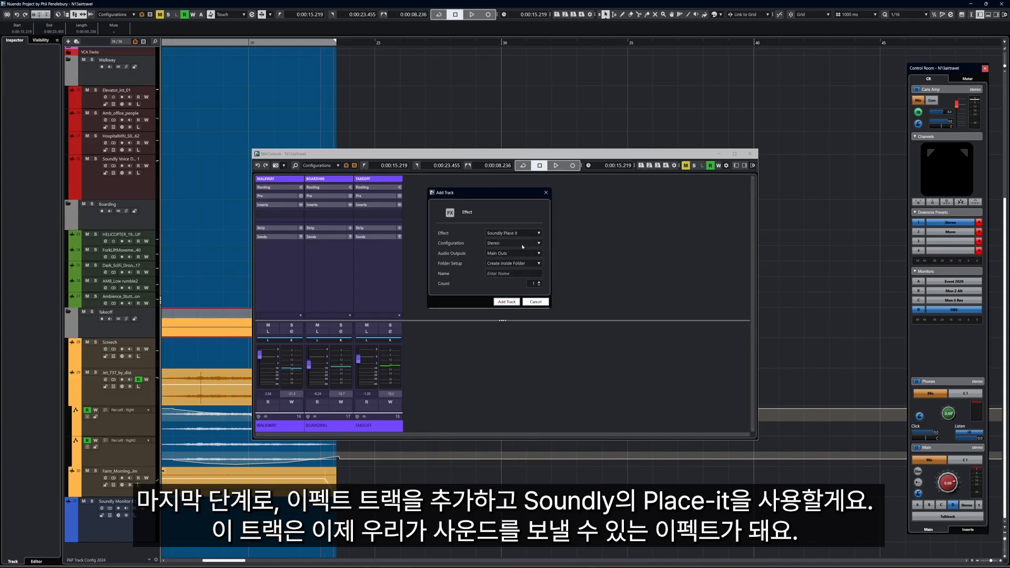
pyautogui.click(507, 302)
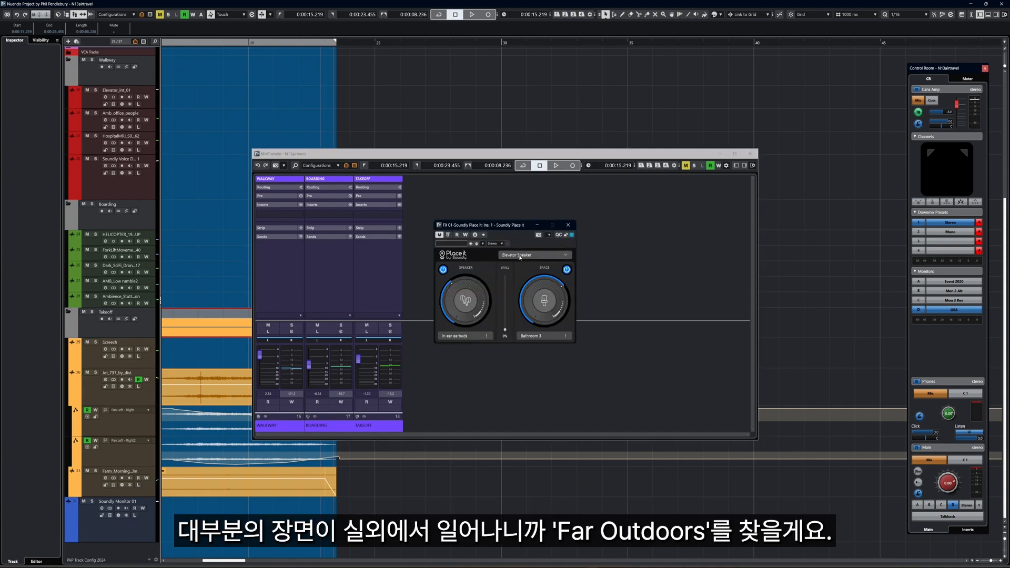
# - Set the Place it space to Outdoor, Far, and close the plug-in window
pyautogui.click(520, 255)
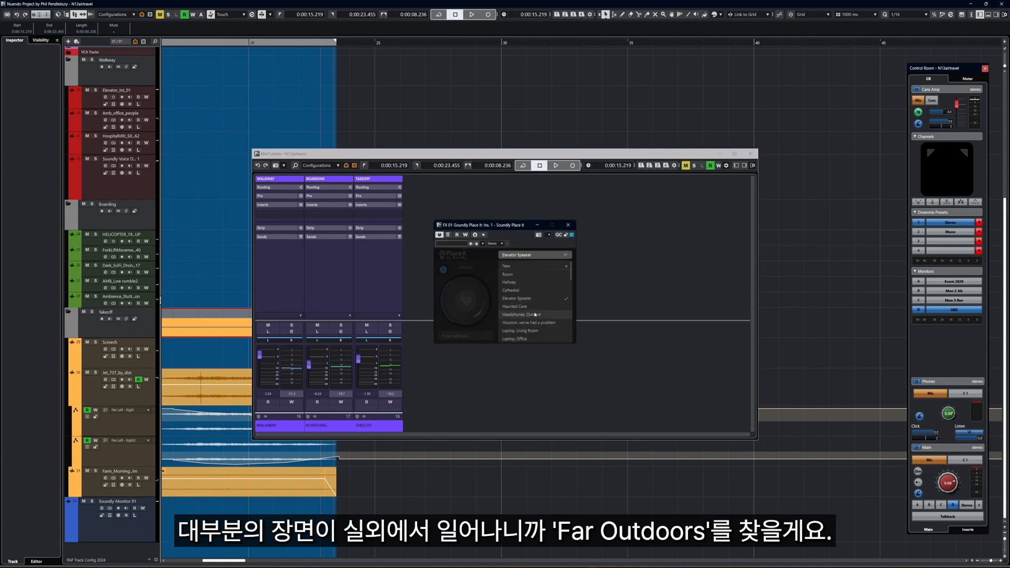
pyautogui.click(537, 257)
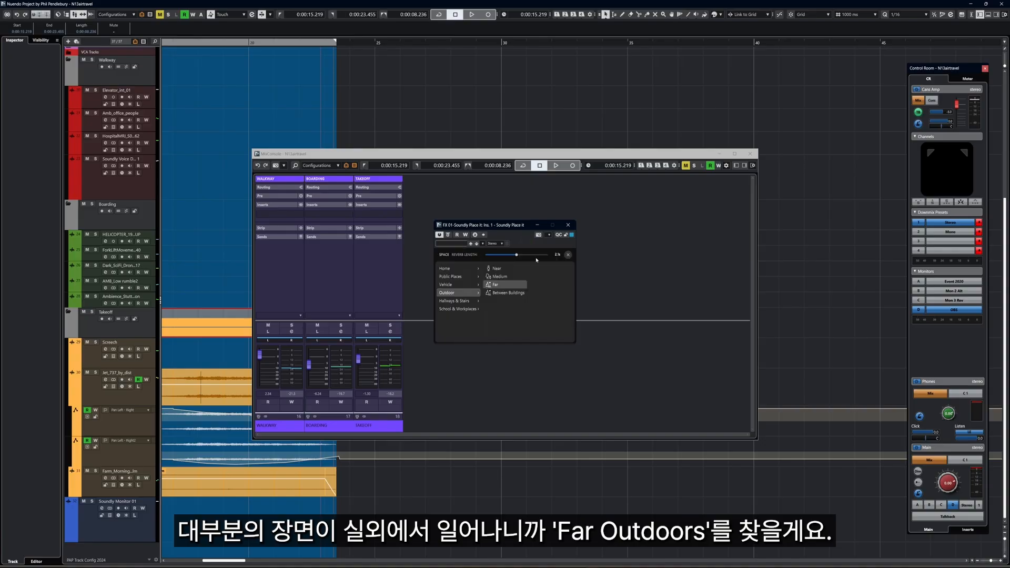
pyautogui.click(568, 226)
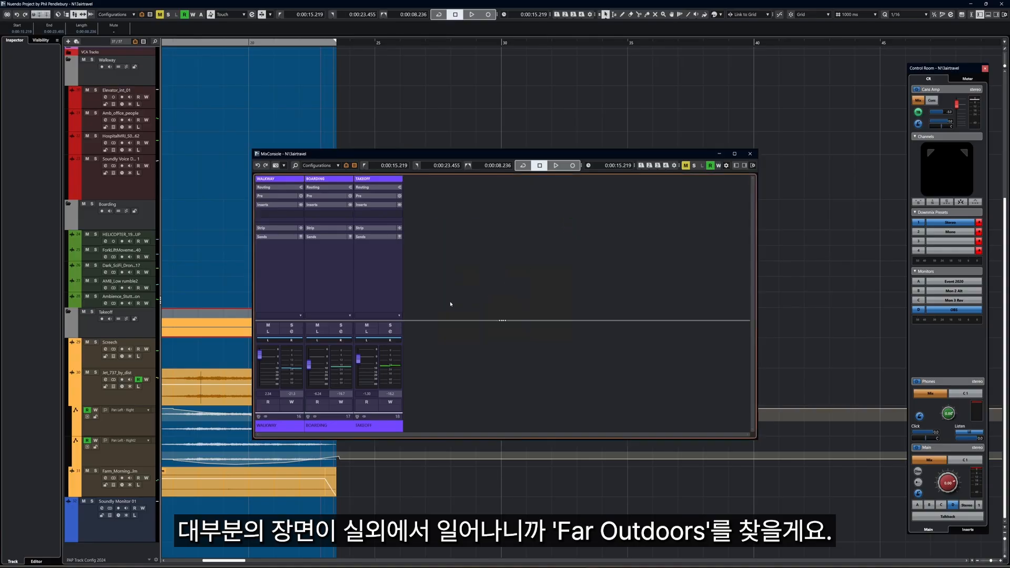
# - Add a send from BOARDING to FX 01-Soundly Place it, and lower the send level while playing the boarding section
pyautogui.click(271, 239)
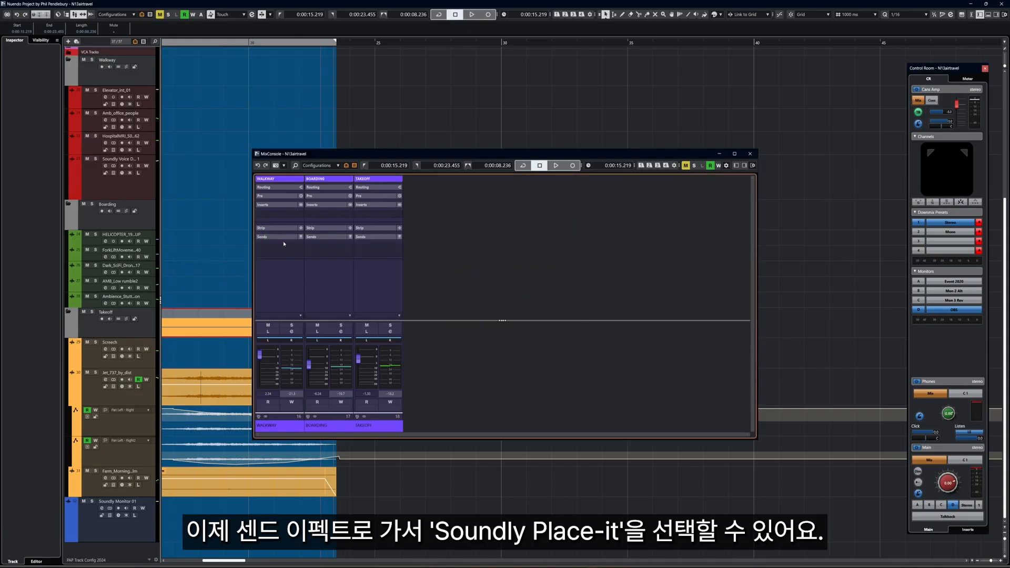
pyautogui.click(350, 252)
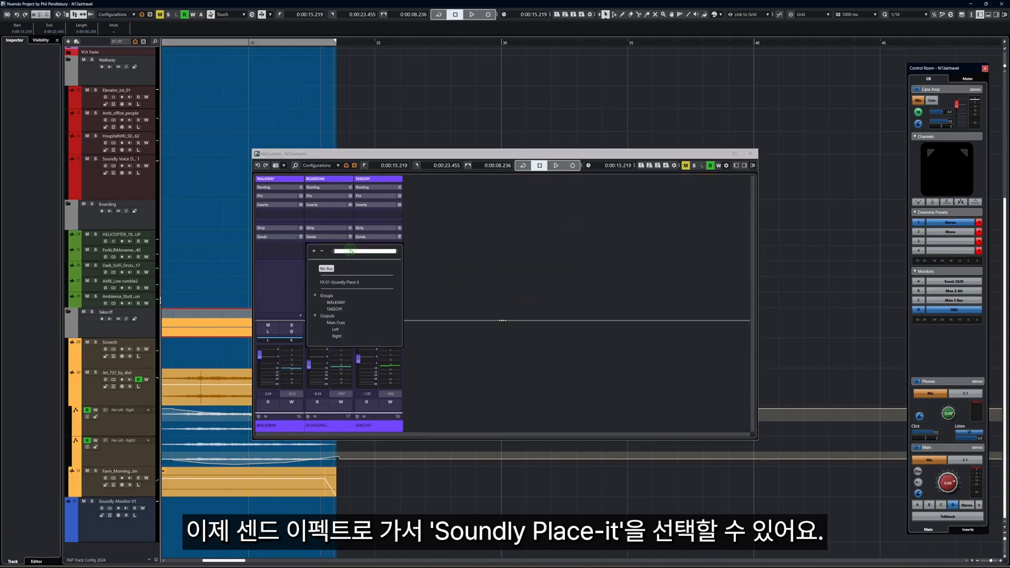
pyautogui.click(343, 283)
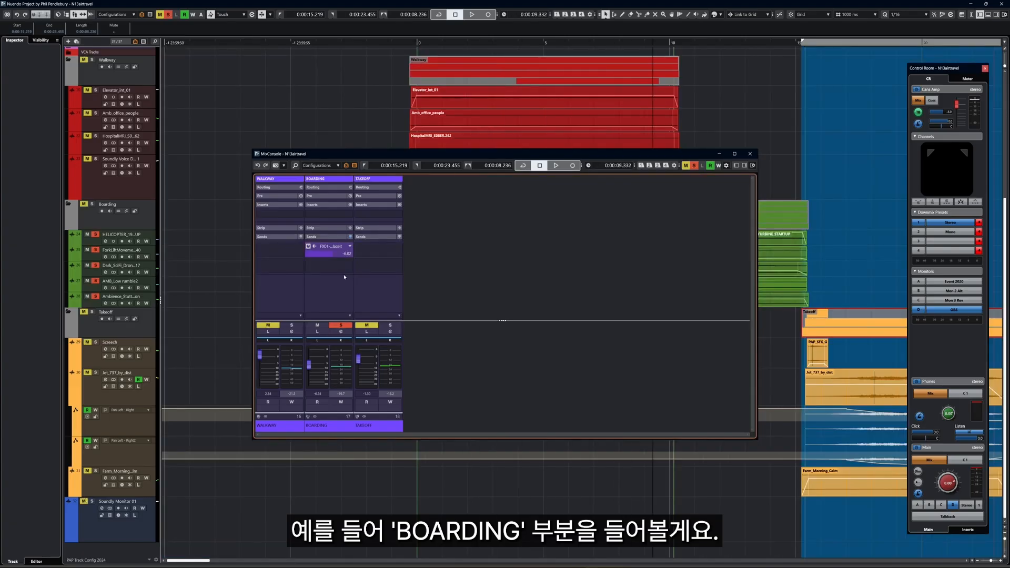
pyautogui.press('space')
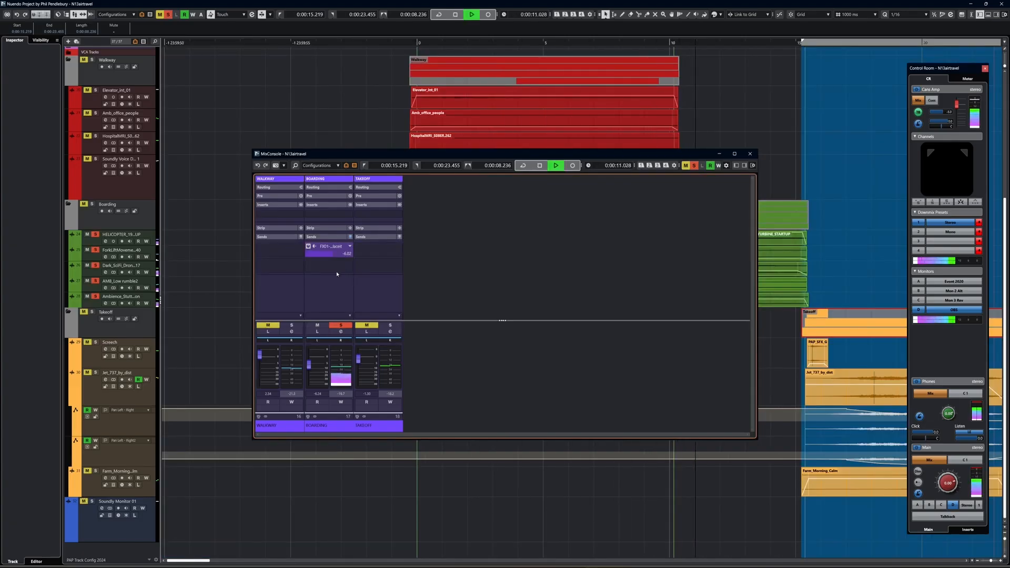
pyautogui.moveTo(337, 254)
pyautogui.mouseDown()
pyautogui.moveTo(394, 255)
pyautogui.moveTo(328, 257)
pyautogui.mouseUp()
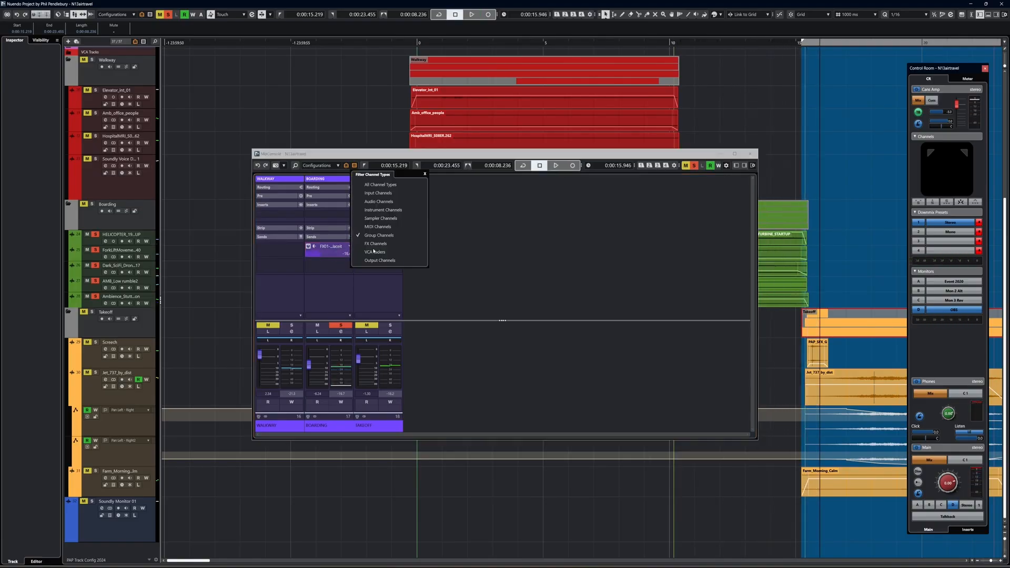
# - Show the FX channels in the MixConsole and set BOARDING's send to FX 01-Soundly Place it to -18.0 dB during playback
pyautogui.click(366, 245)
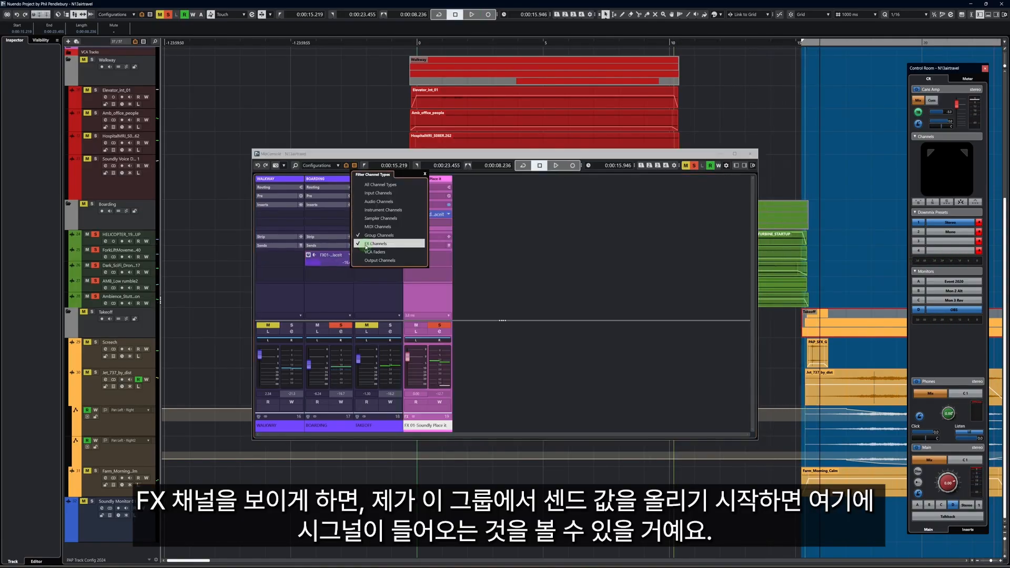
pyautogui.click(509, 266)
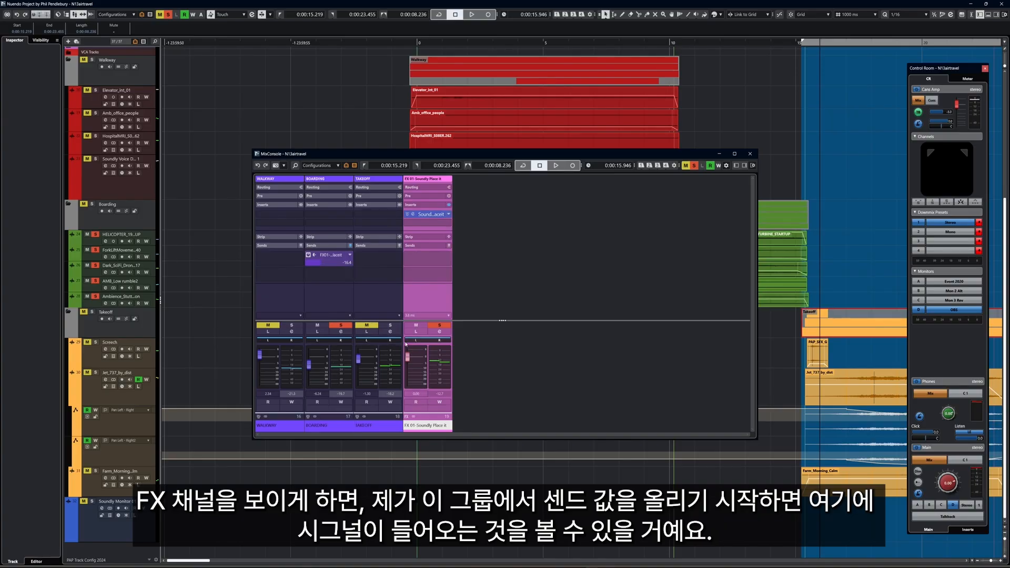
pyautogui.click(318, 263)
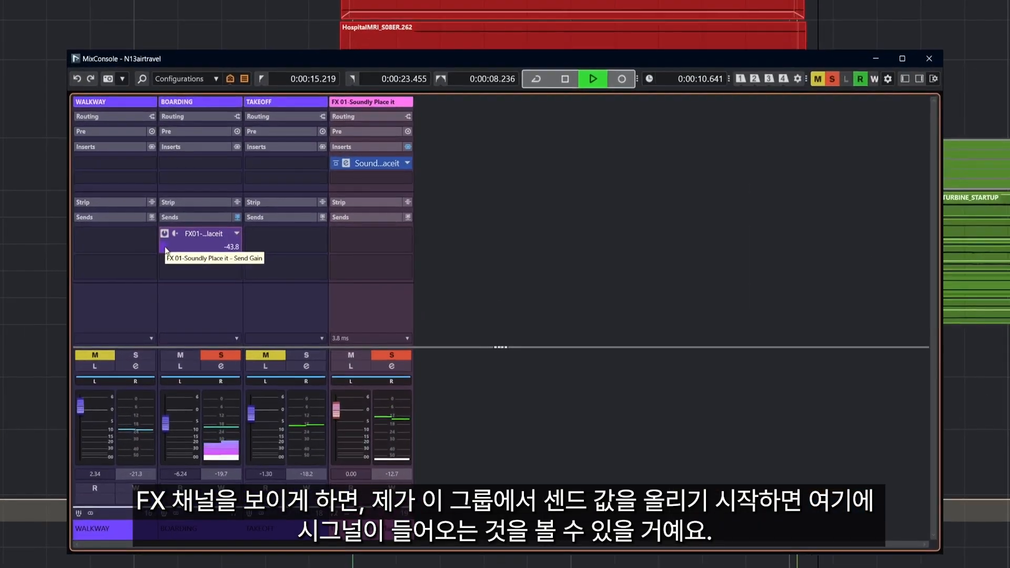
pyautogui.moveTo(165, 251); pyautogui.dragTo(191, 254)
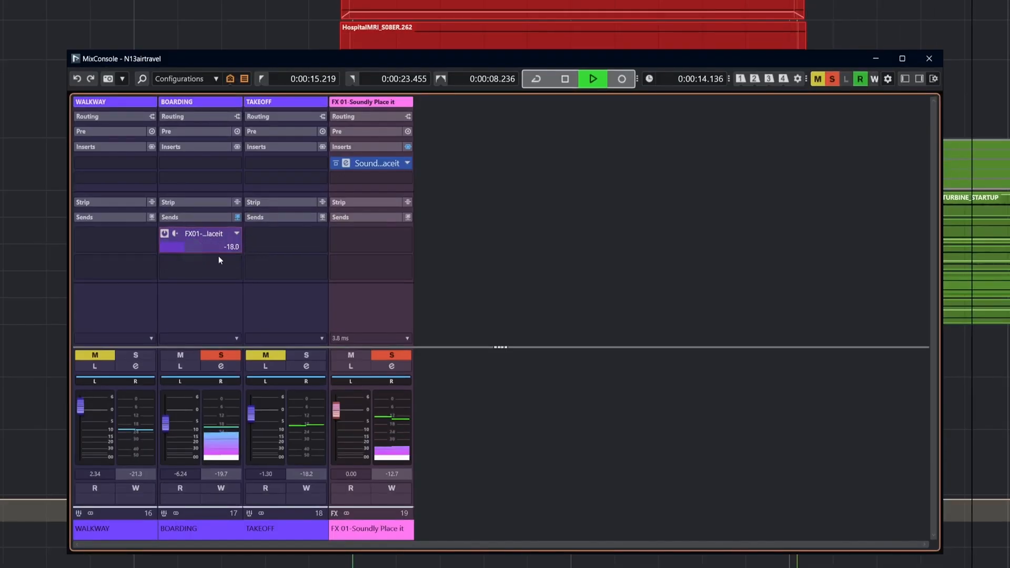
pyautogui.press('space')
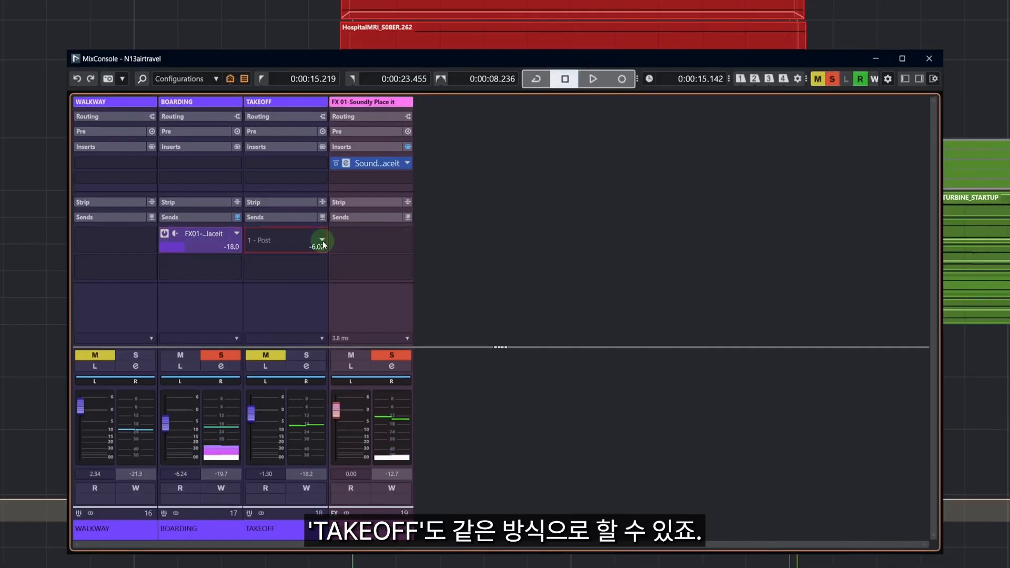
# - Add a send from TAKEOFF to FX 01-Soundly Place it, and clear the channel mutes and solos while playing the takeoff section
pyautogui.click(323, 240)
pyautogui.click(304, 295)
pyautogui.press('space')
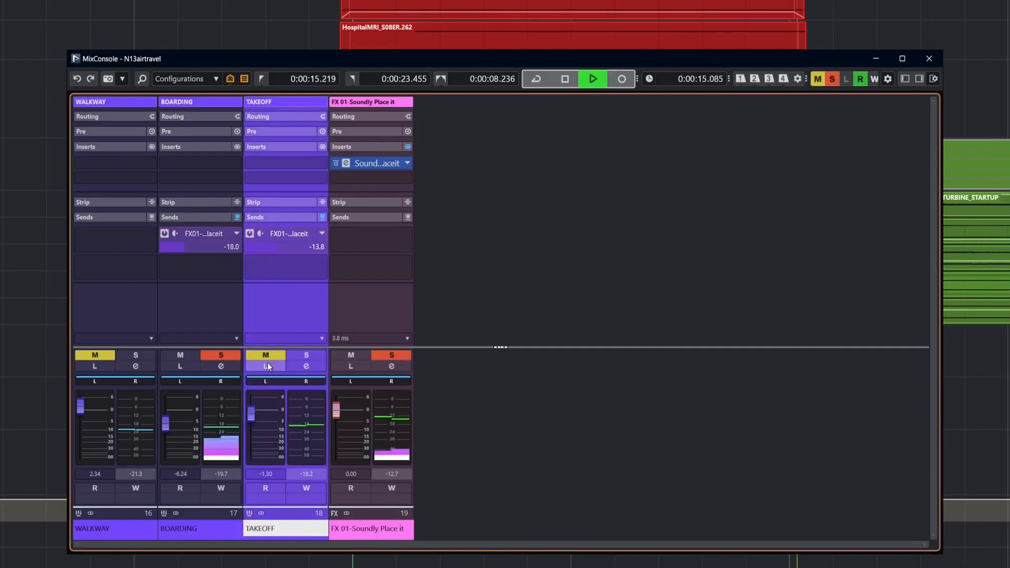
pyautogui.click(222, 359)
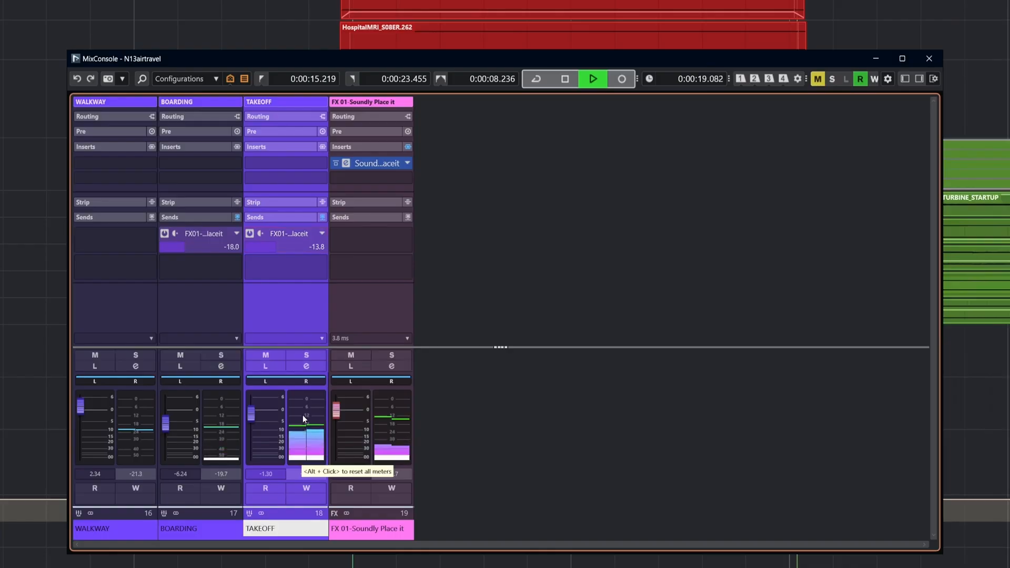
# - Set TAKEOFF's Place it send to -8.26 dB and its fader to 0.66 dB during playback
pyautogui.moveTo(273, 248); pyautogui.dragTo(294, 248)
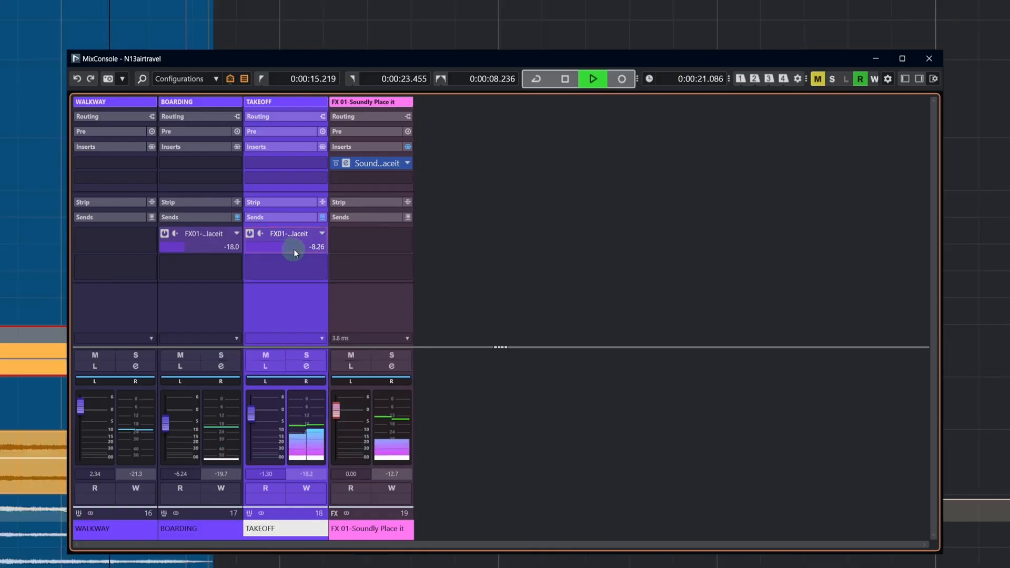
pyautogui.moveTo(252, 419); pyautogui.dragTo(254, 416)
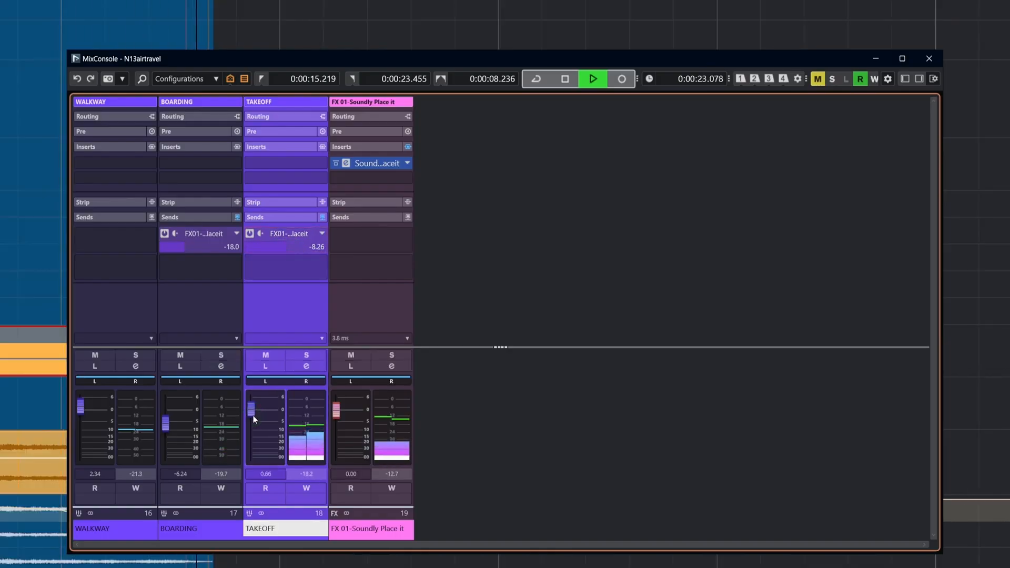
pyautogui.press('space')
# - Play the beginning of the walkway section to listen to the WALKWAY group
pyautogui.moveTo(121, 238)
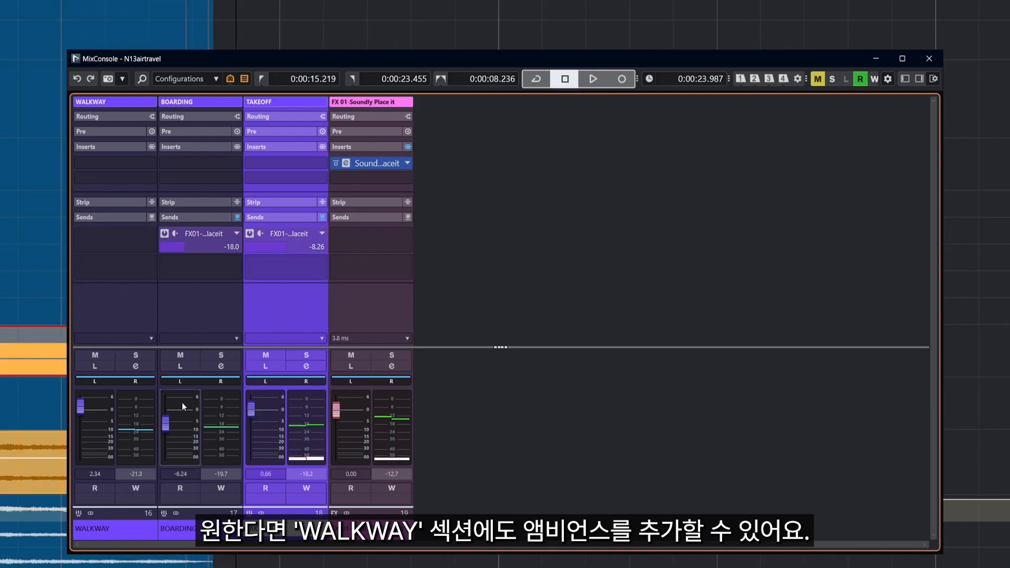
pyautogui.press('KP_1')
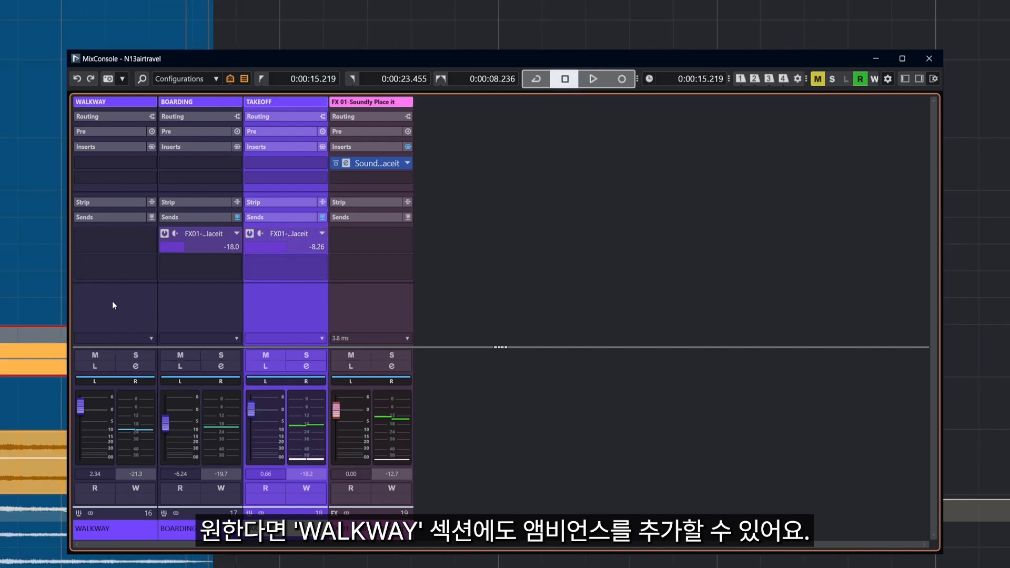
pyautogui.press('space')
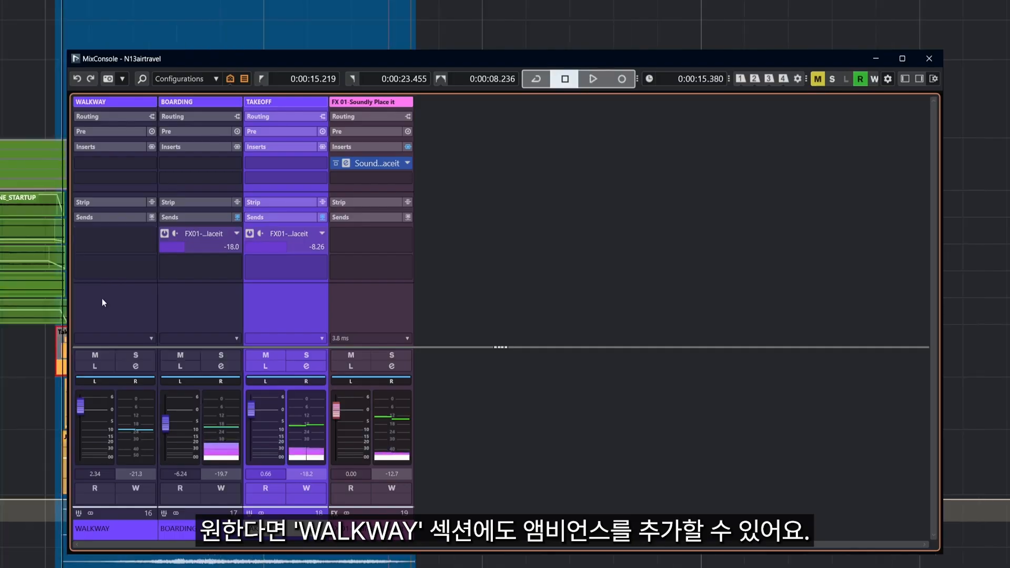
pyautogui.press('space')
pyautogui.press('space')
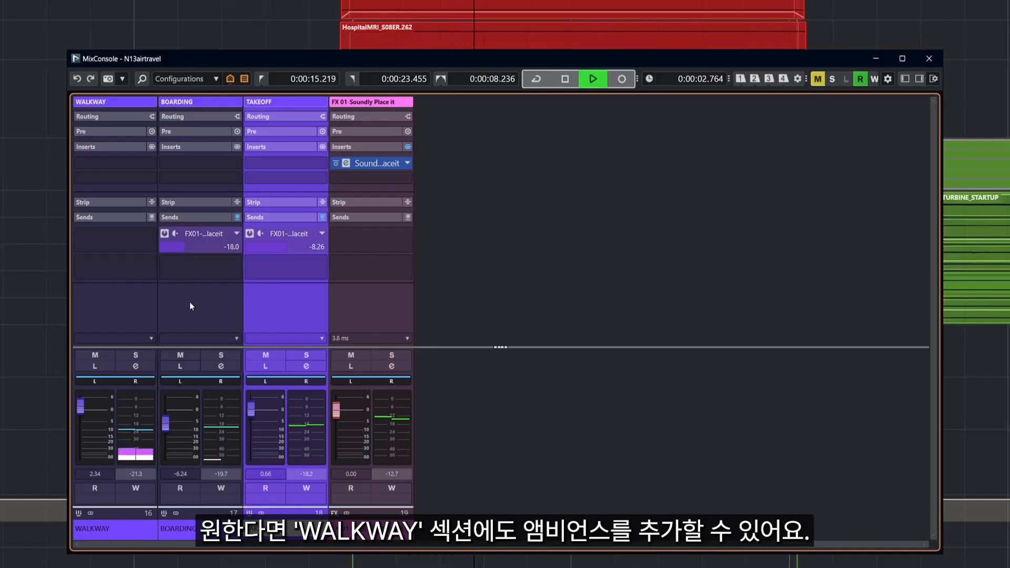
pyautogui.press('space')
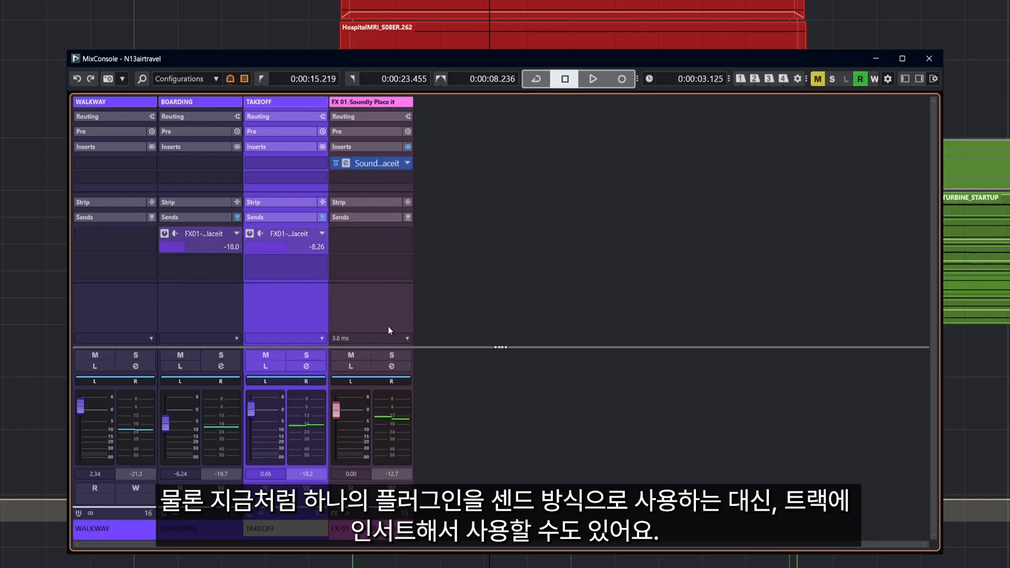
# - Insert the Soundly Place it effect on the WALKWAY group
pyautogui.click(125, 161)
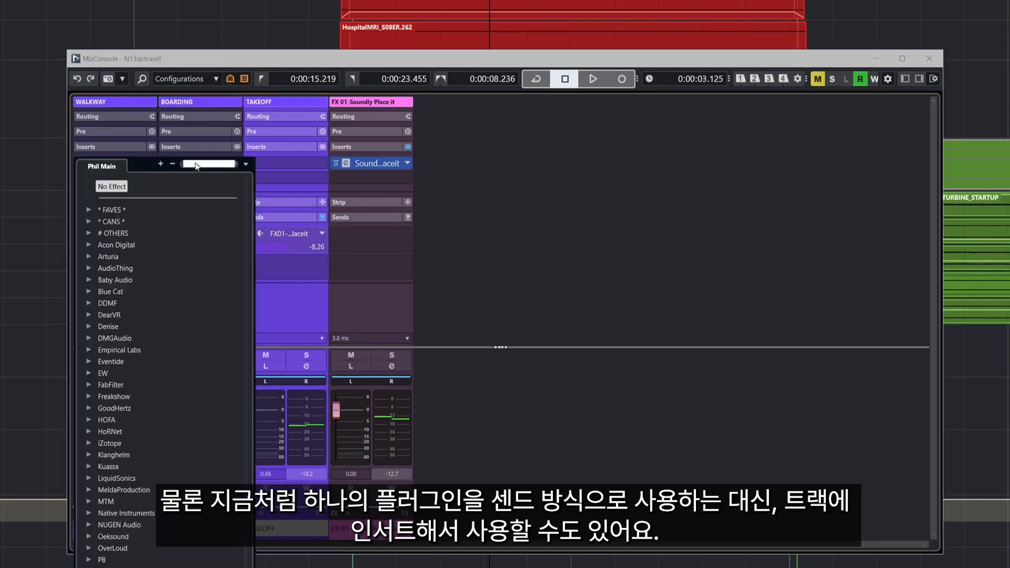
pyautogui.write('place')
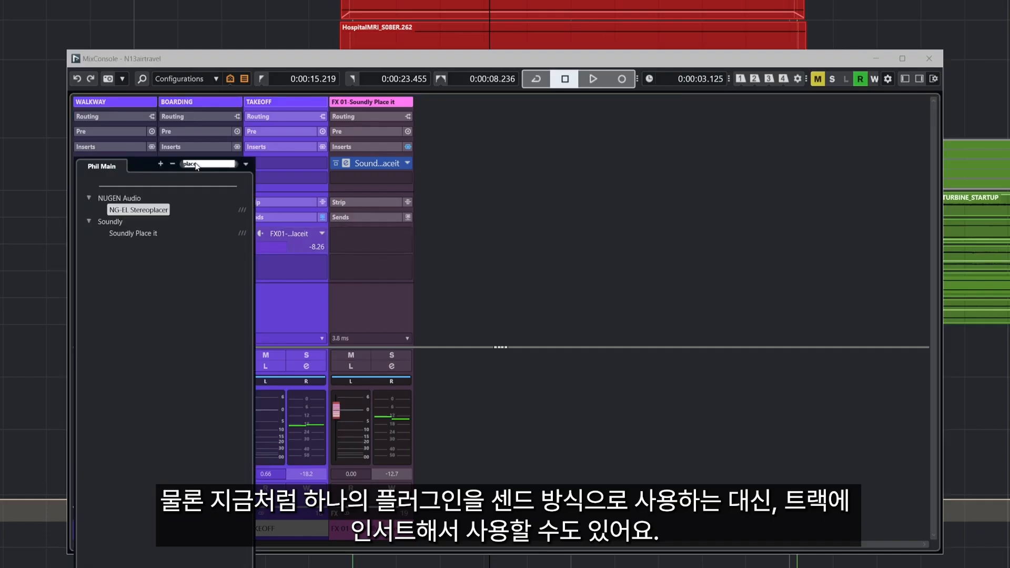
pyautogui.click(135, 232)
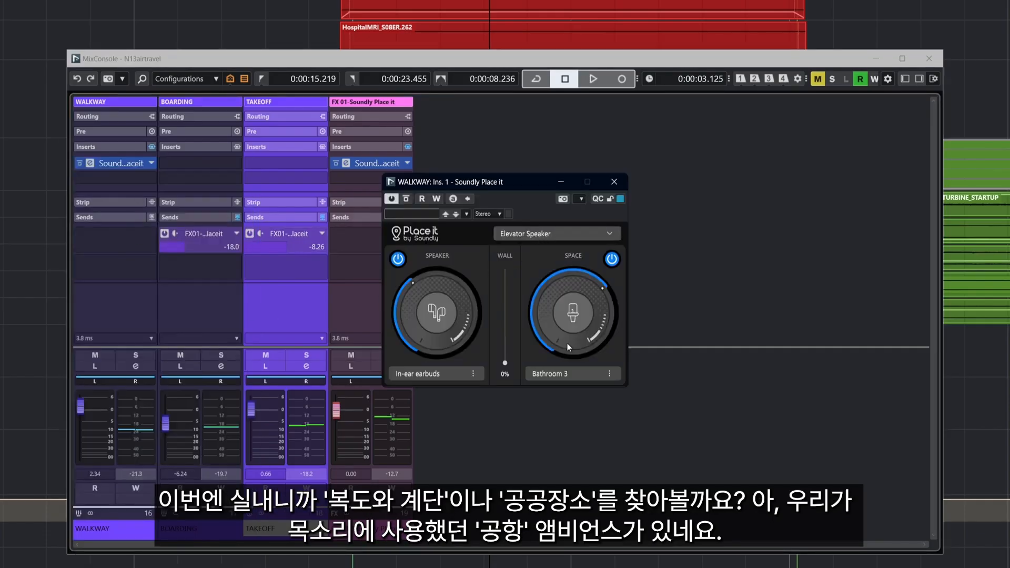
# - Set WALKWAY's Place it space to Public Places, Airport, and switch off its speaker simulation
pyautogui.click(561, 373)
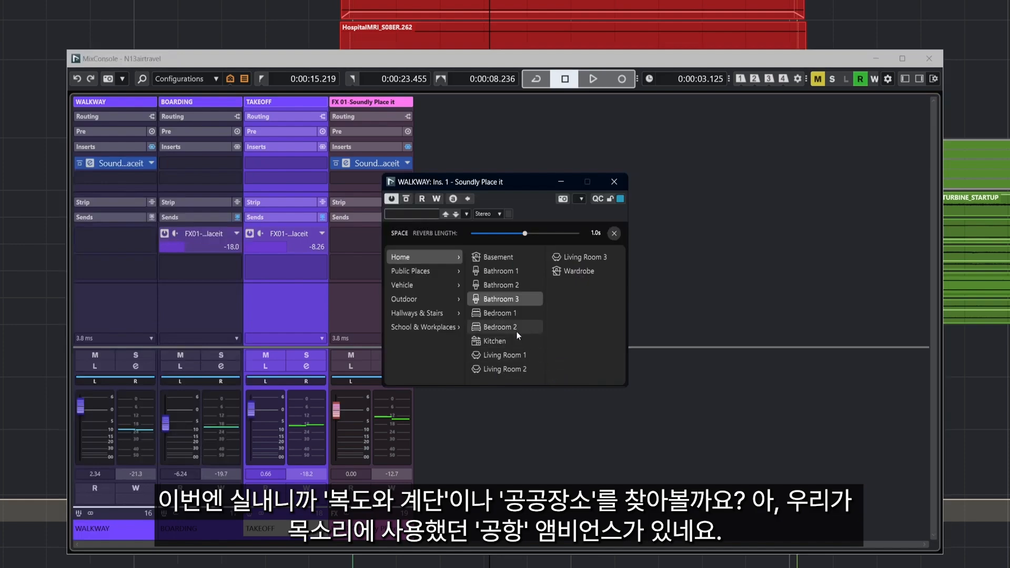
pyautogui.click(407, 310)
pyautogui.click(406, 273)
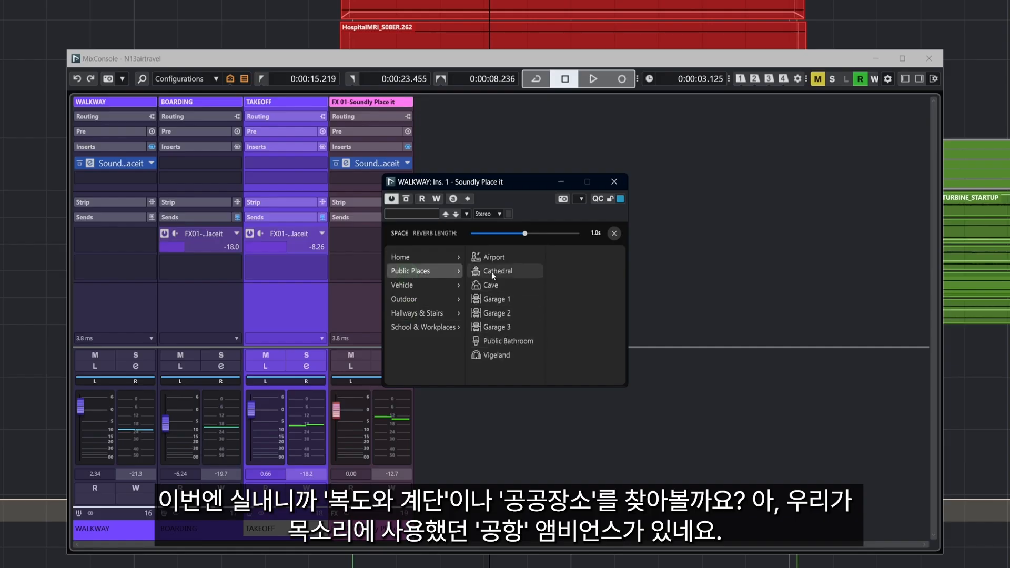
pyautogui.click(492, 258)
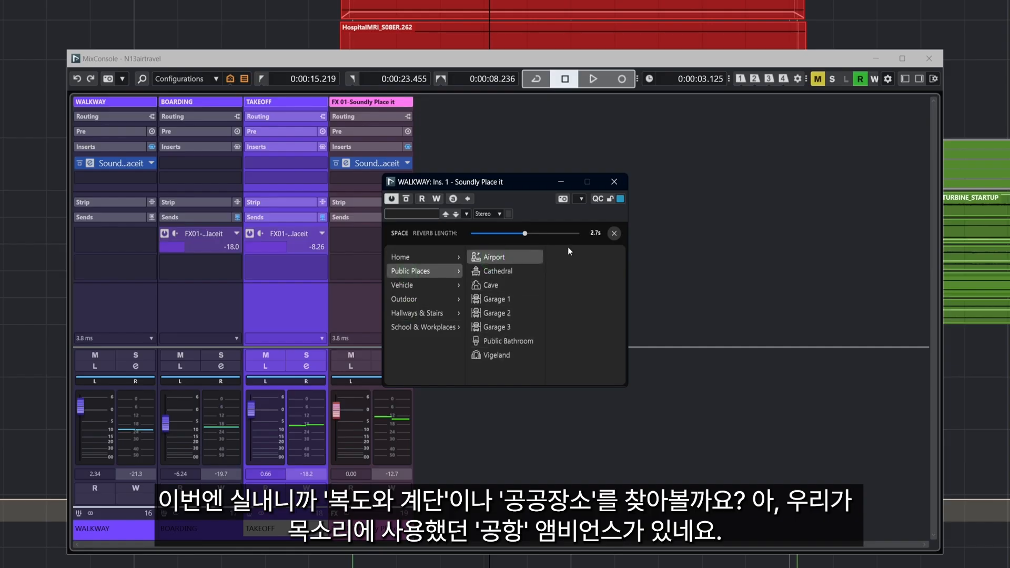
pyautogui.click(613, 233)
# - Play the walkway section, turn down the amount of Airport space in WALKWAY's Place it, and close the plug-in window
pyautogui.press('space')
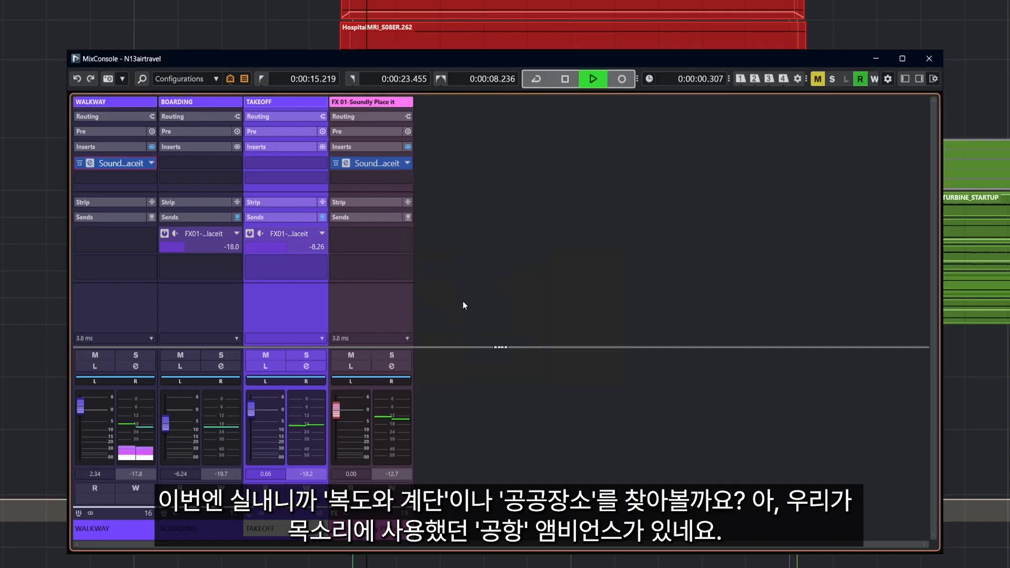
pyautogui.click(90, 163)
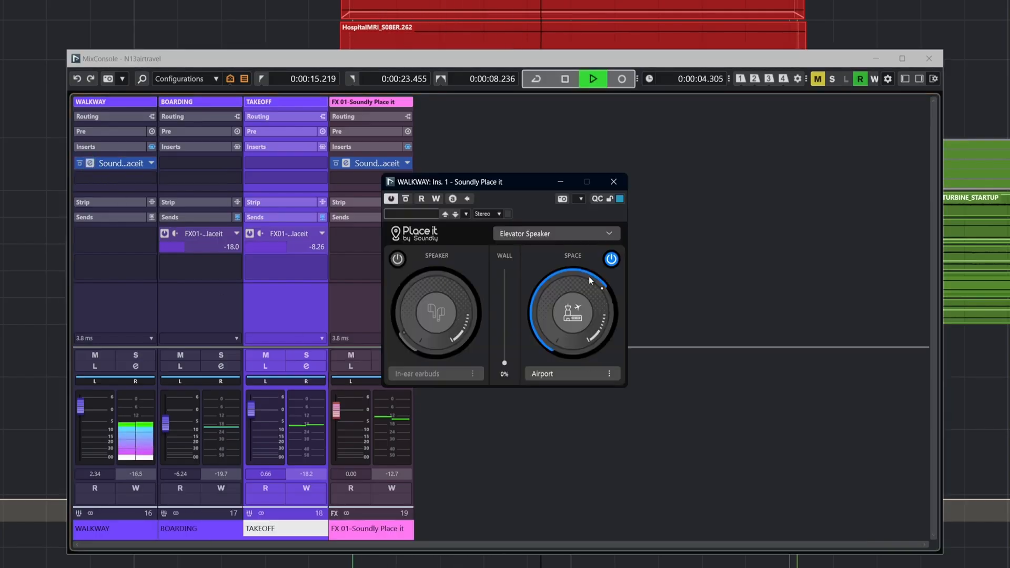
pyautogui.moveTo(590, 279); pyautogui.dragTo(554, 354)
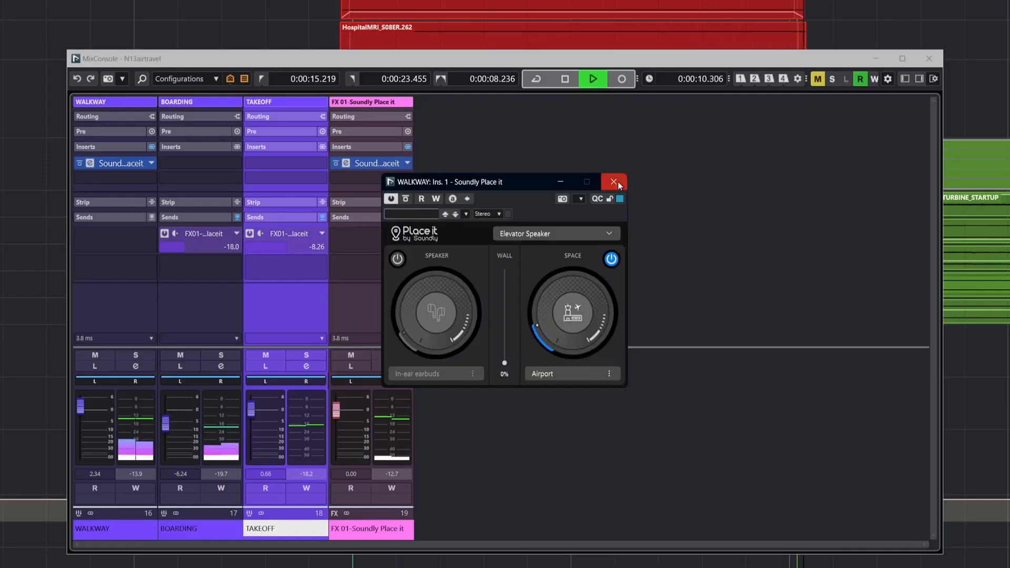
pyautogui.click(613, 182)
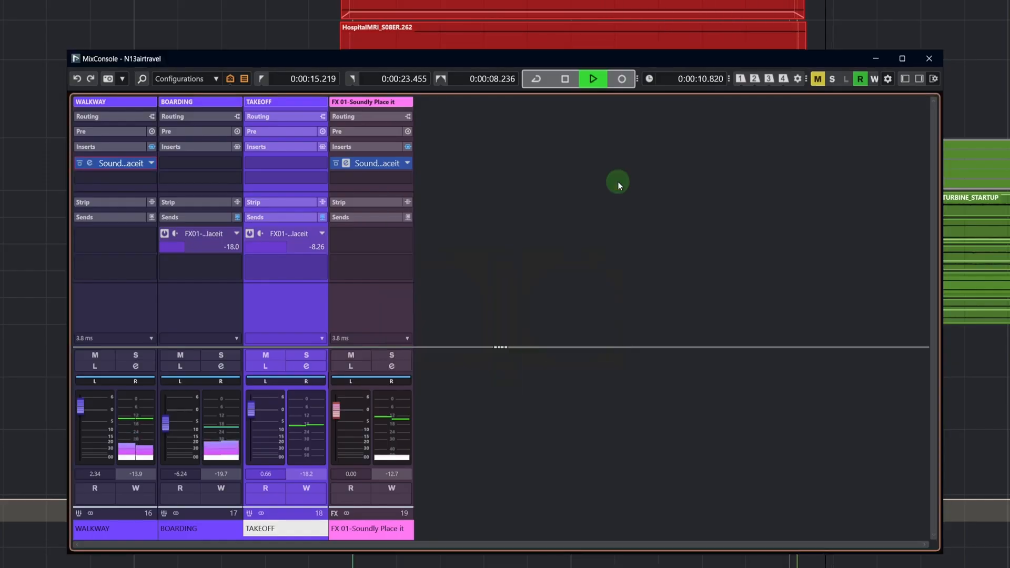
# - Minimize the MixConsole, zoom out the project timeline, and show the Video Player
pyautogui.click(875, 59)
pyautogui.press('g')
pyautogui.press('g')
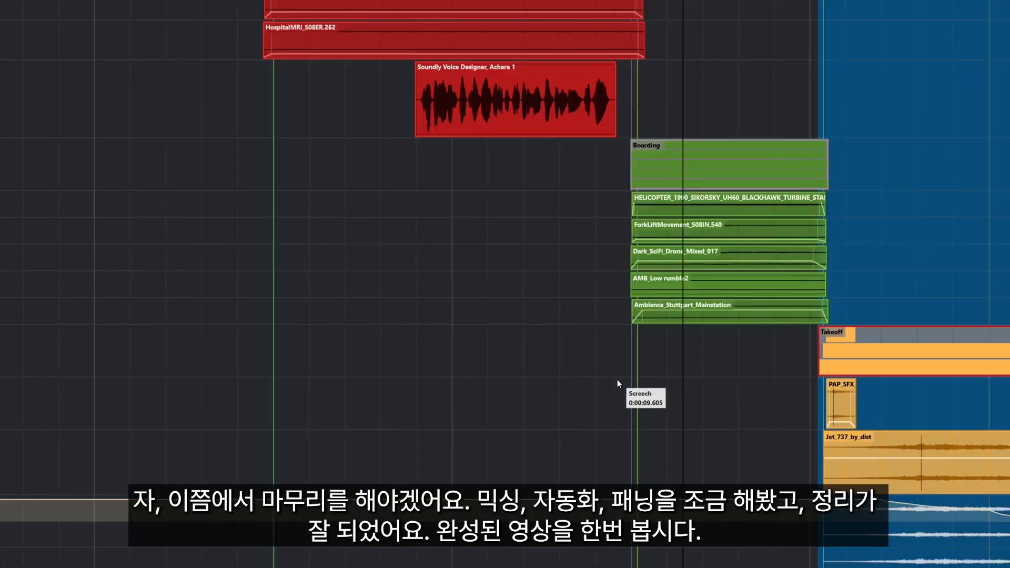
pyautogui.scroll(2, 614, 382)
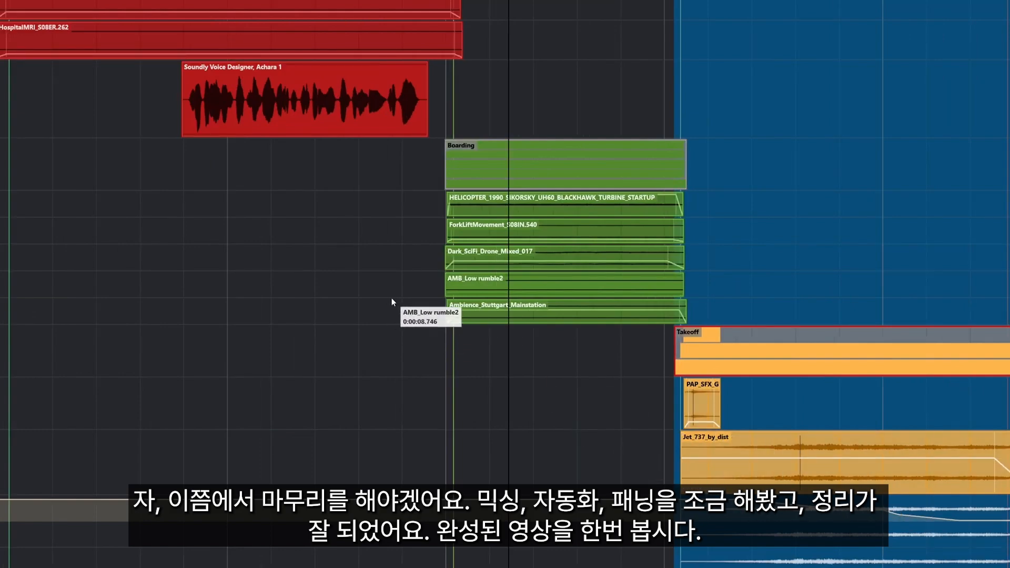
pyautogui.press('F8')
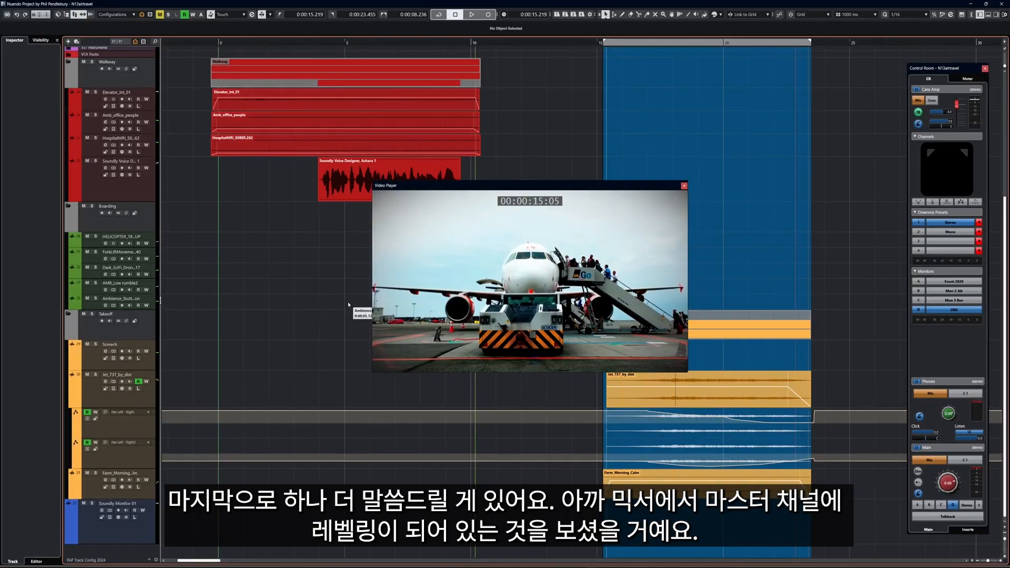
# - Review the group and Place it channels in the MixConsole with the Video Player hidden, and close the mixer
pyautogui.press('F3')
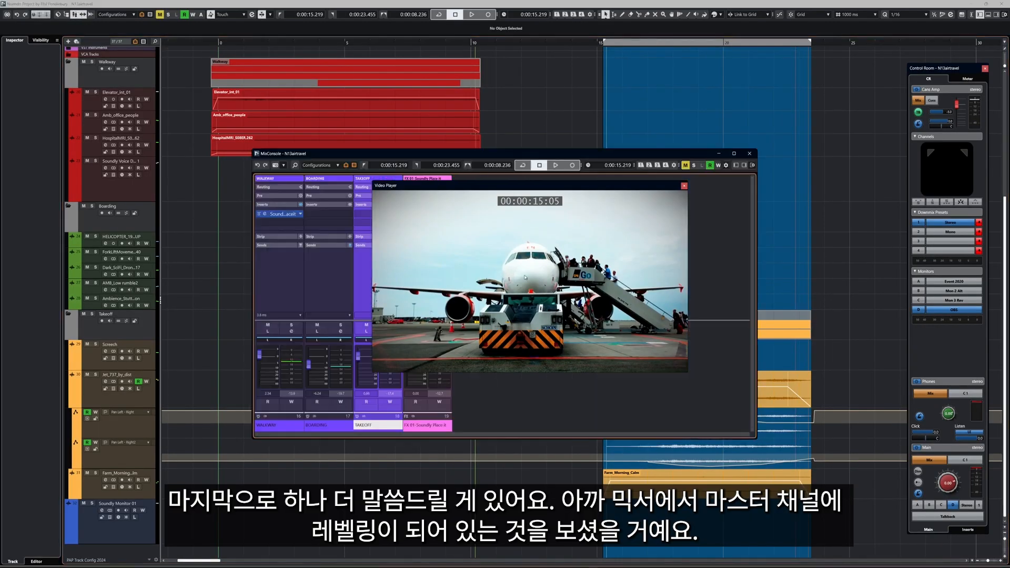
pyautogui.press('F8')
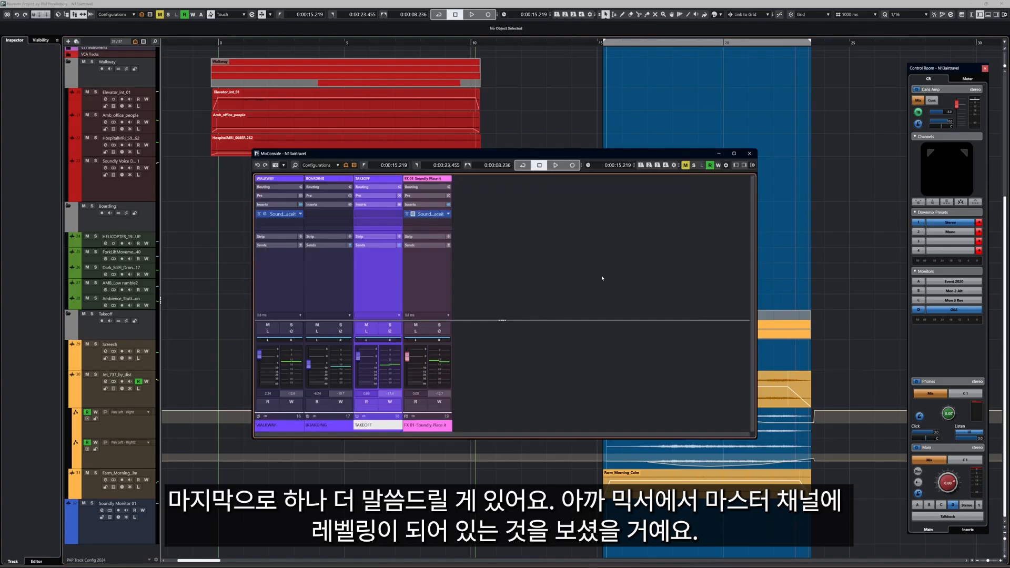
pyautogui.press('F3')
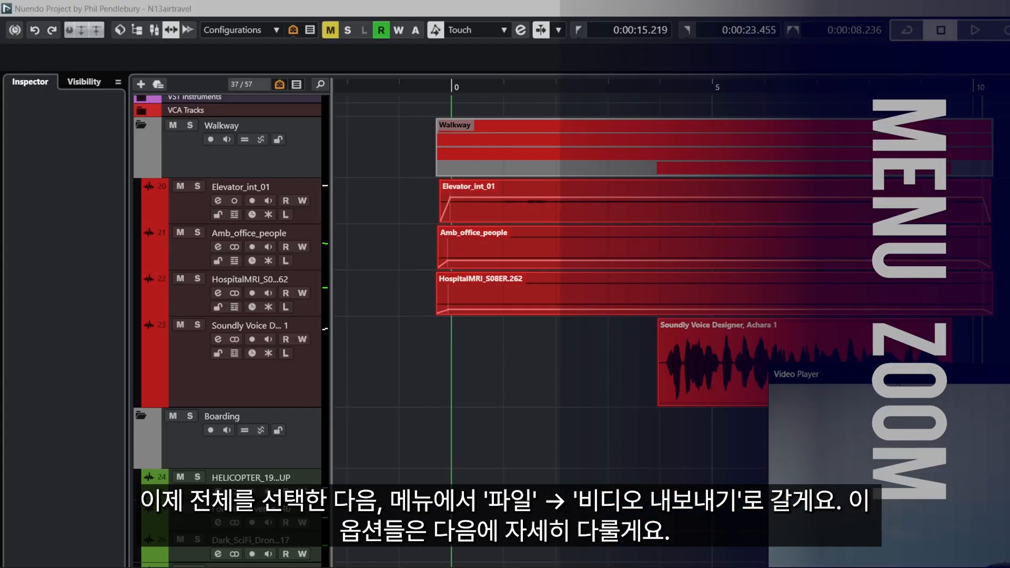
# - Select the whole Main Video event with the locators around it, and open the video export with Replace Audio in Video chosen
pyautogui.scroll(5, 418, 231)
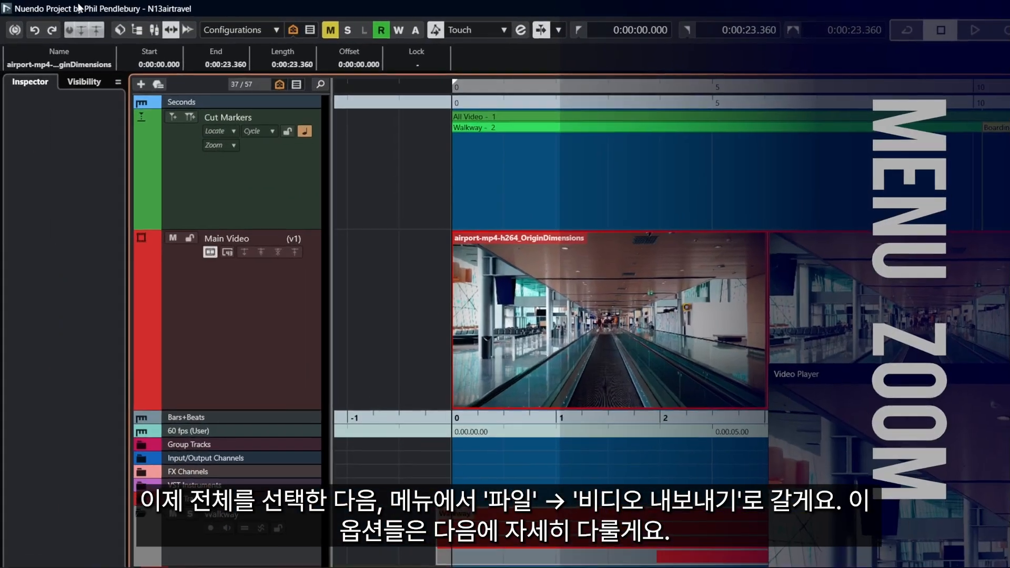
pyautogui.press('alt')
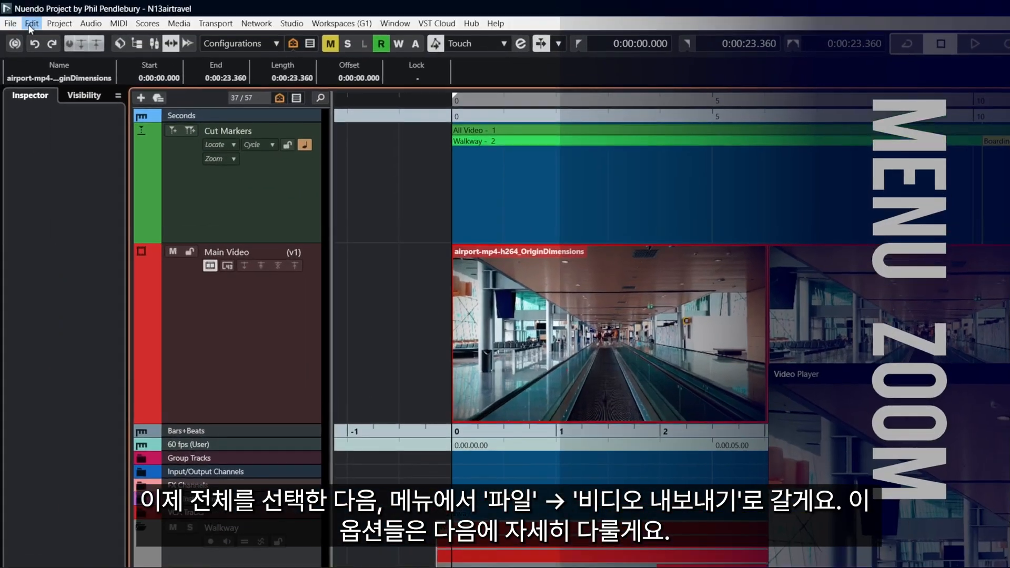
pyautogui.click(15, 25)
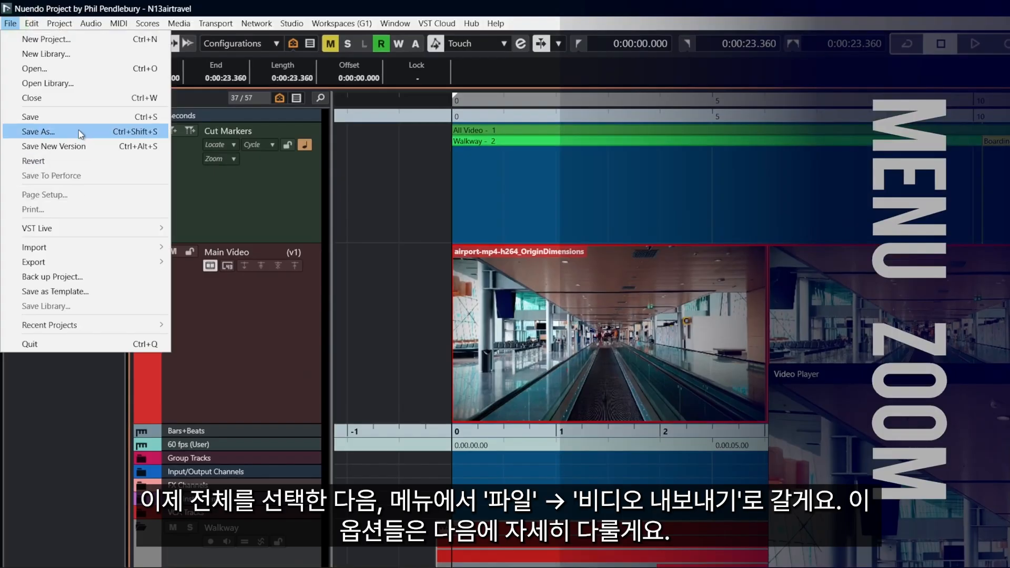
pyautogui.moveTo(74, 262)
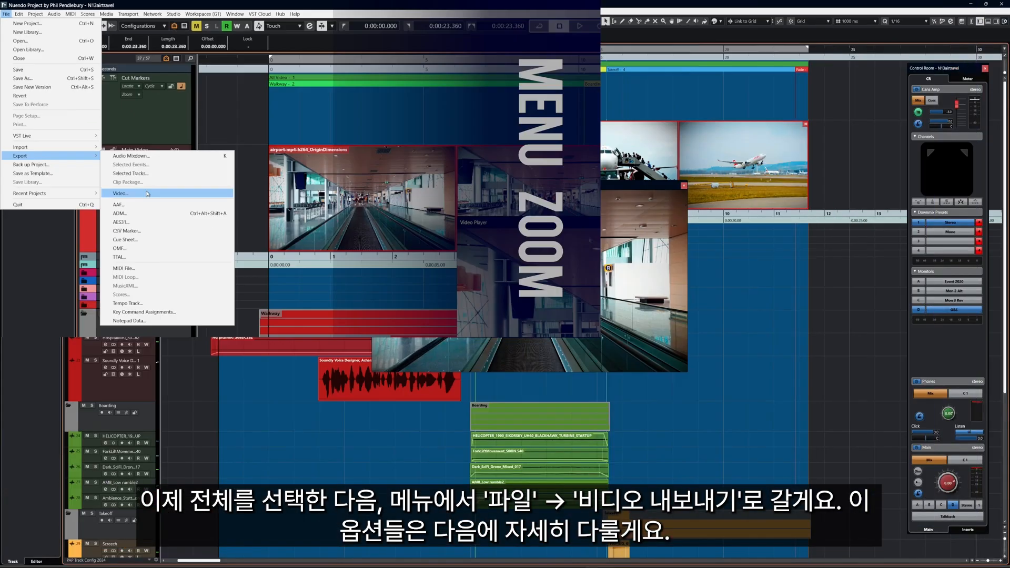
pyautogui.click(258, 347)
pyautogui.click(398, 174)
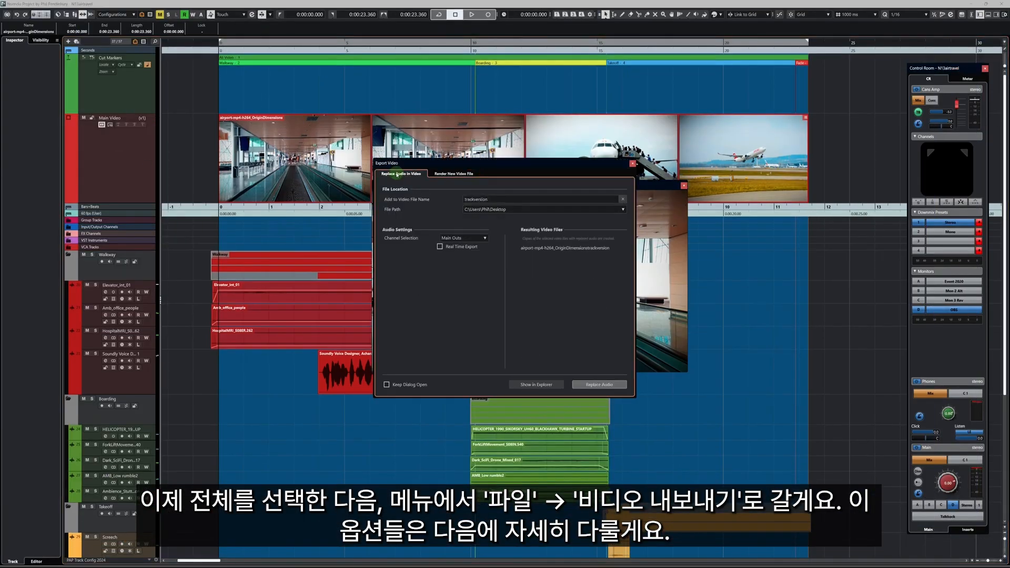
# - Compare the Replace Audio in Video and Render New Video File export options
pyautogui.click(456, 174)
pyautogui.click(401, 174)
pyautogui.click(452, 174)
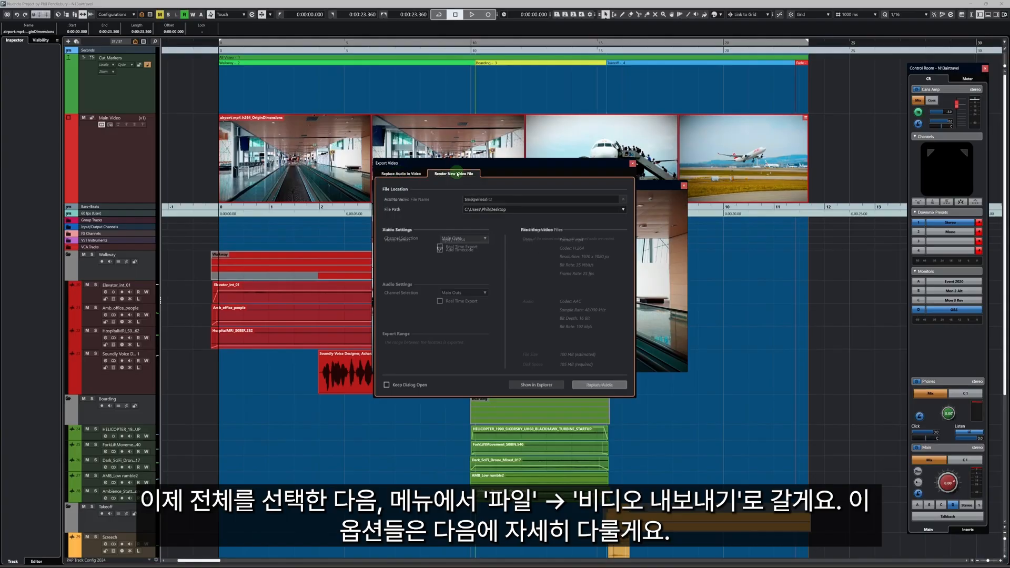
pyautogui.click(397, 174)
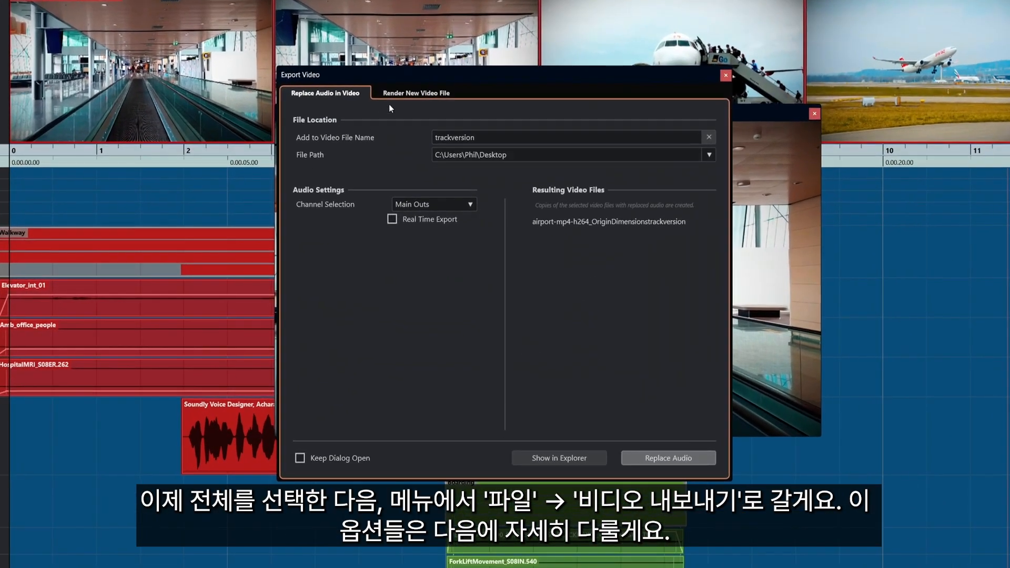
# - Choose to render a new video file, name it Thai Airport, and export the video
pyautogui.click(445, 174)
pyautogui.doubleClick(493, 136)
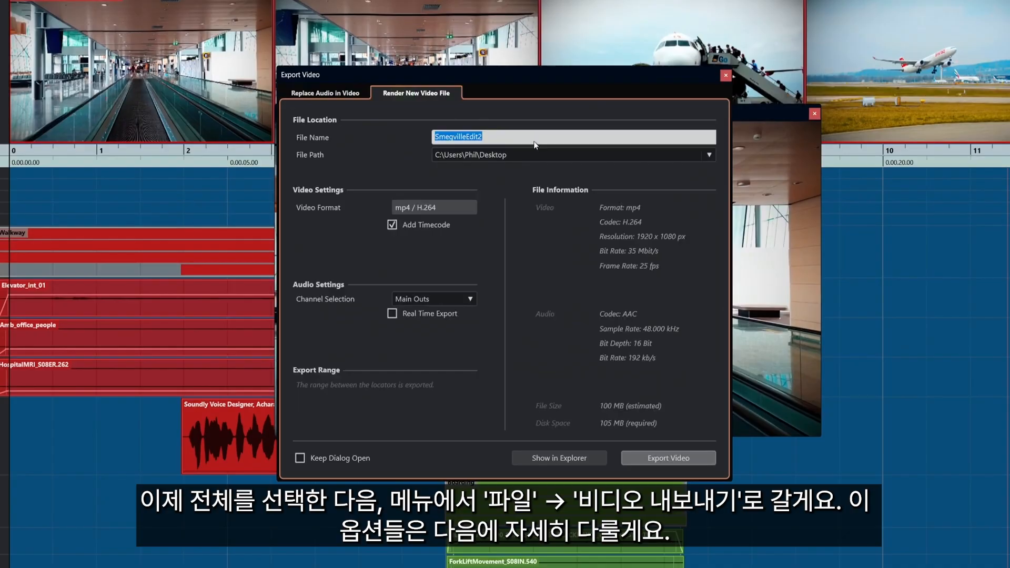
pyautogui.write('Thai Airport')
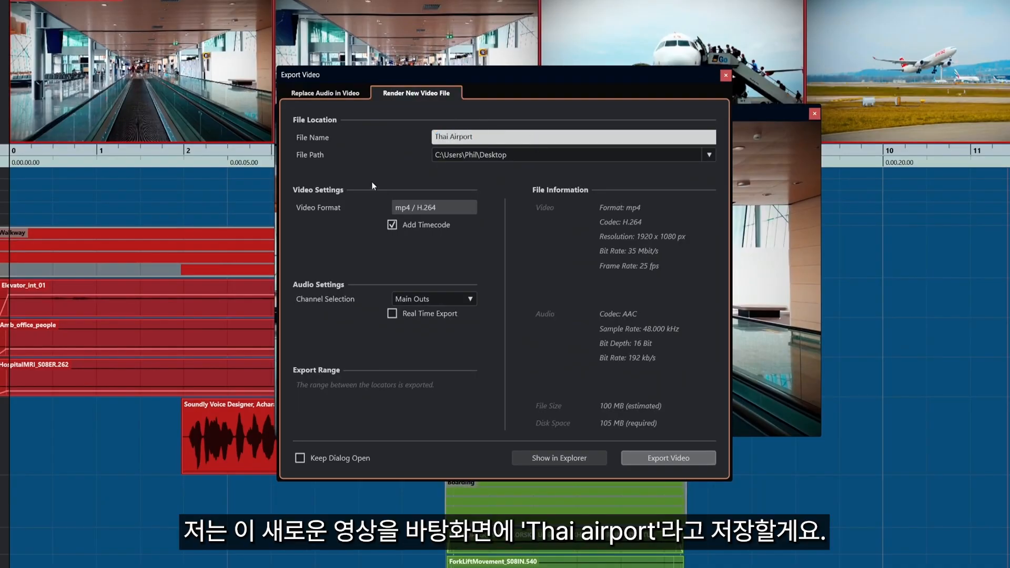
pyautogui.press('Return')
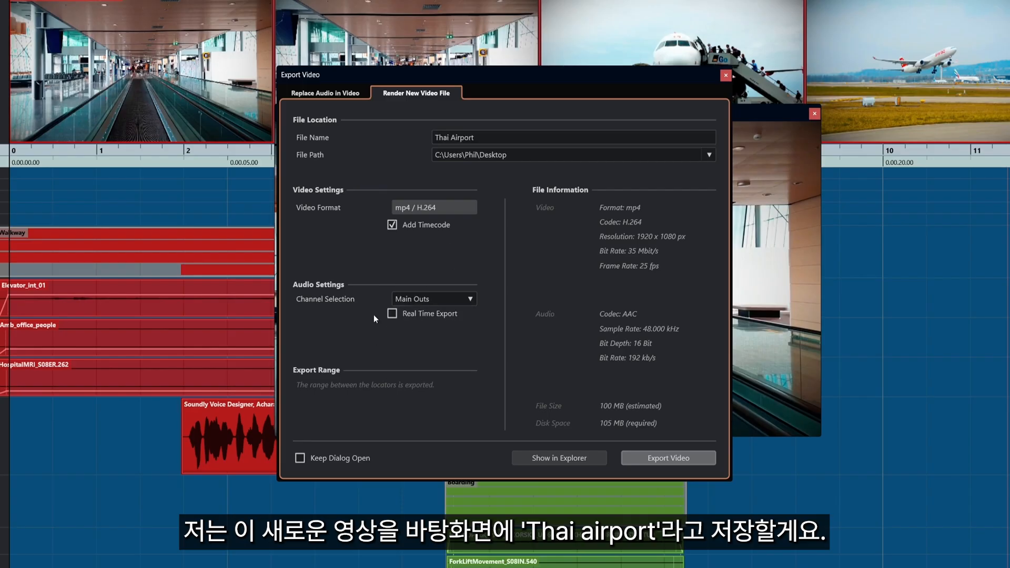
pyautogui.click(668, 457)
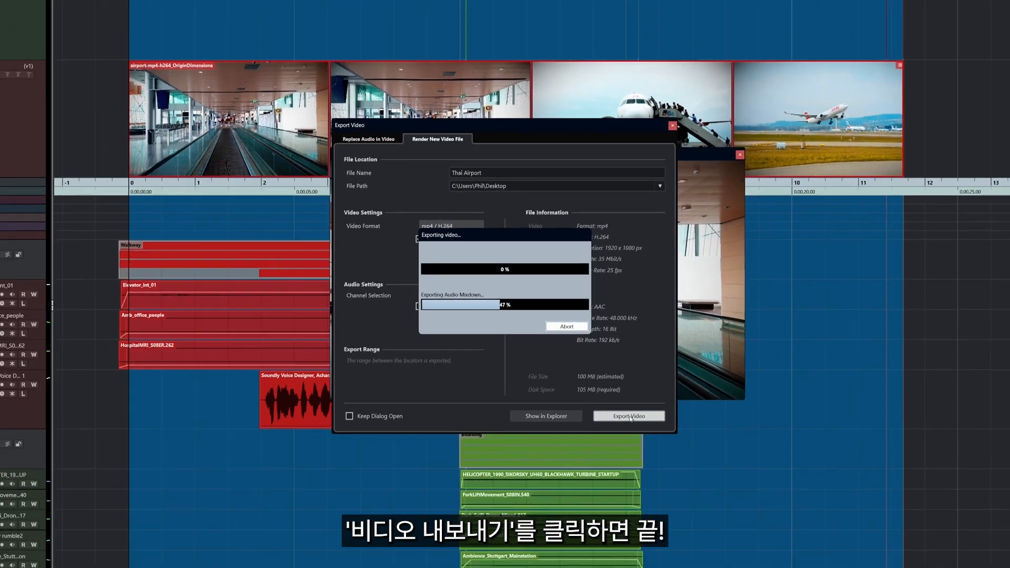